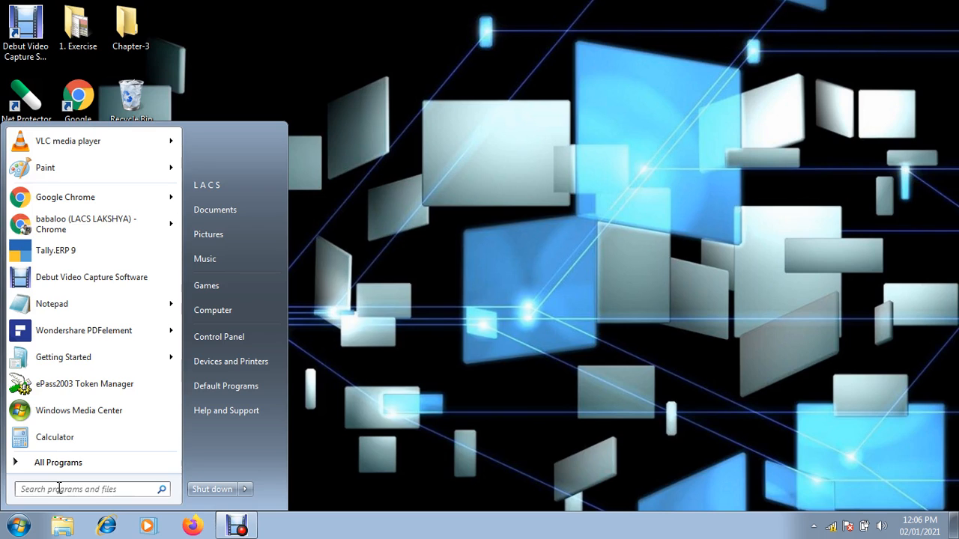
Launch Microsoft Word with the winword search to get a blank Document1
{"action": "type", "text": "winword"}
{"action": "key", "text": "Return"}
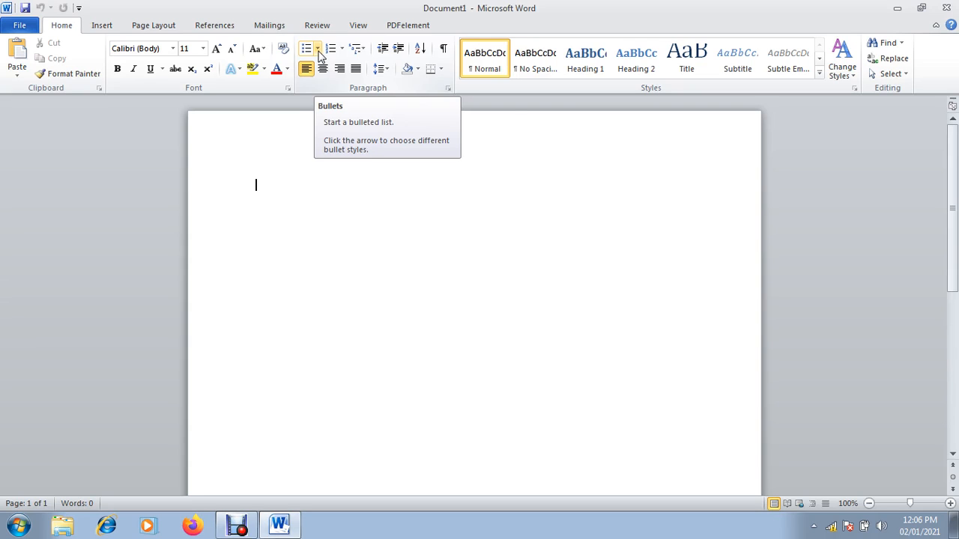
Start an arrow-bulleted list with the item Tense, leaving the next line unbulleted
{"action": "left_click", "coordinate": [317, 49]}
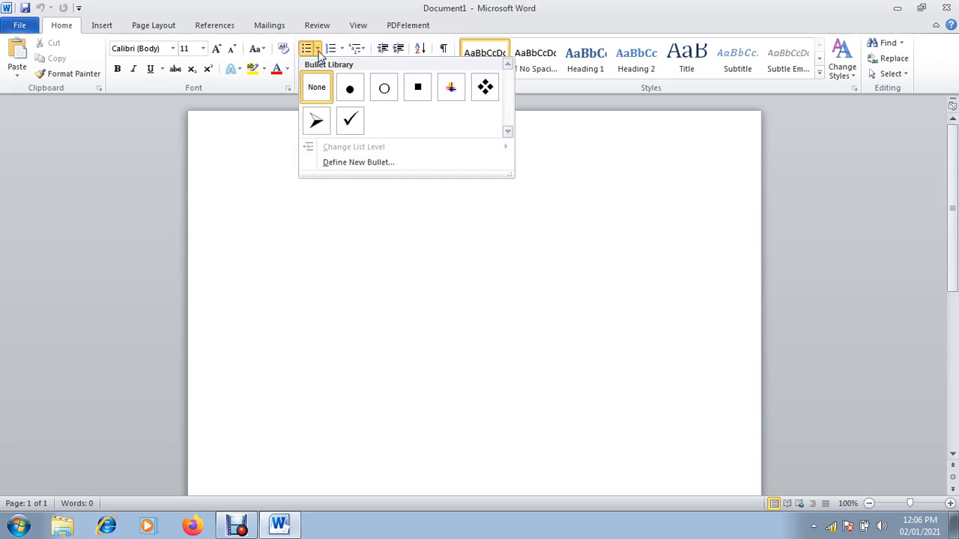
{"action": "left_click", "coordinate": [316, 122]}
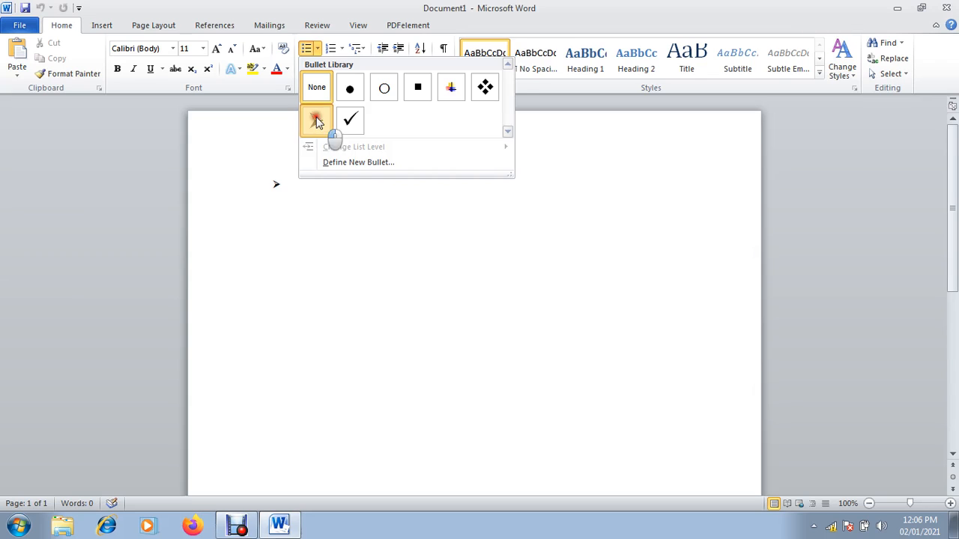
{"action": "type", "text": "Tense"}
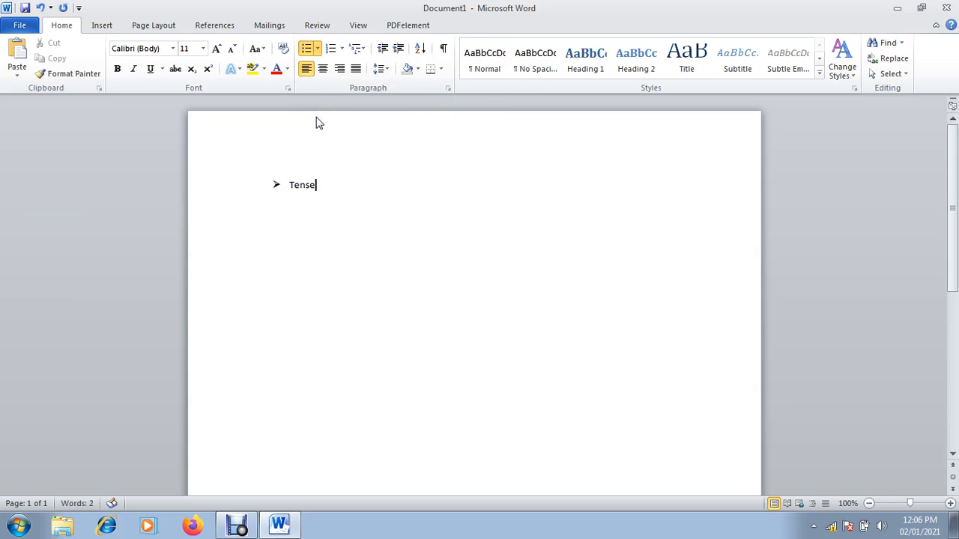
{"action": "key", "text": "Return"}
{"action": "key", "text": "BackSpace"}
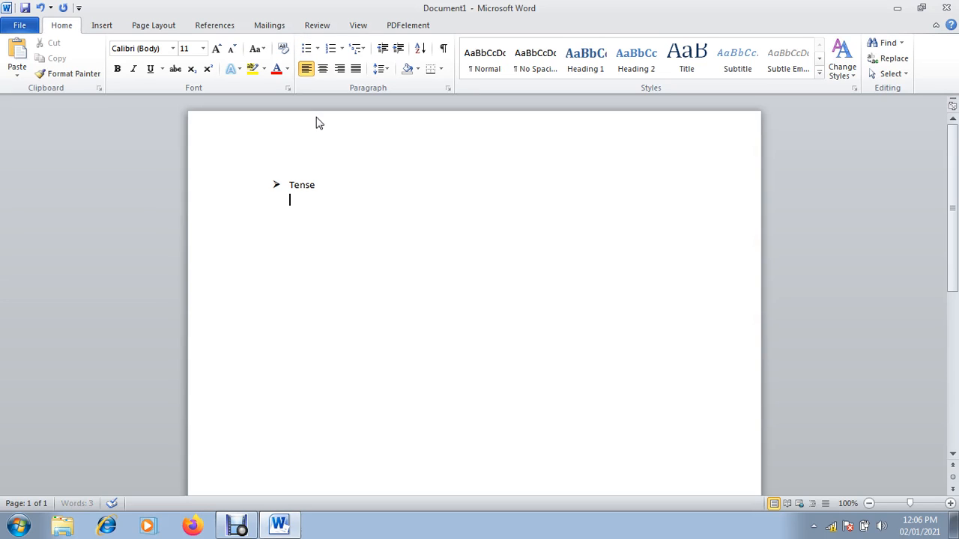
Add diamond-bulleted items Present Tense, Past Tense and Future Tense beneath Tense
{"action": "left_click", "coordinate": [318, 47]}
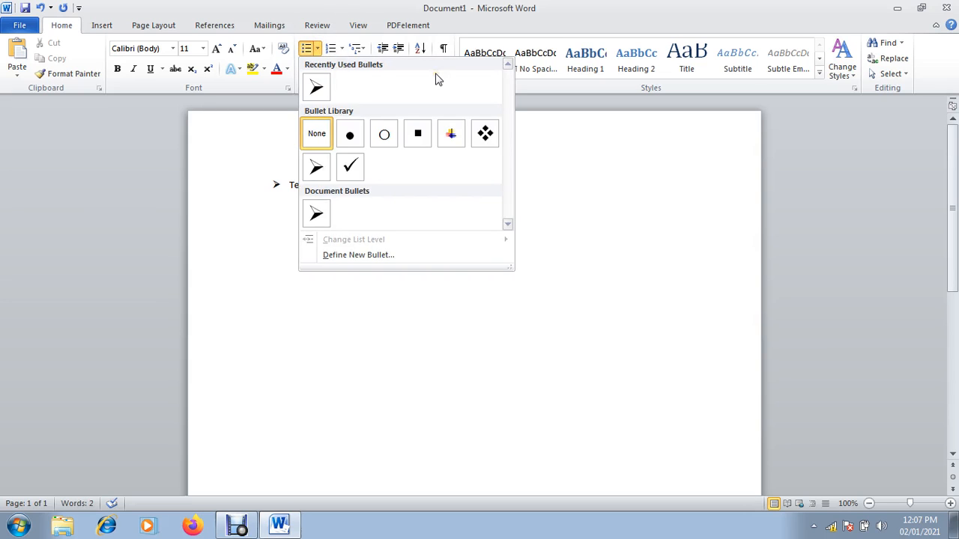
{"action": "left_click", "coordinate": [488, 132]}
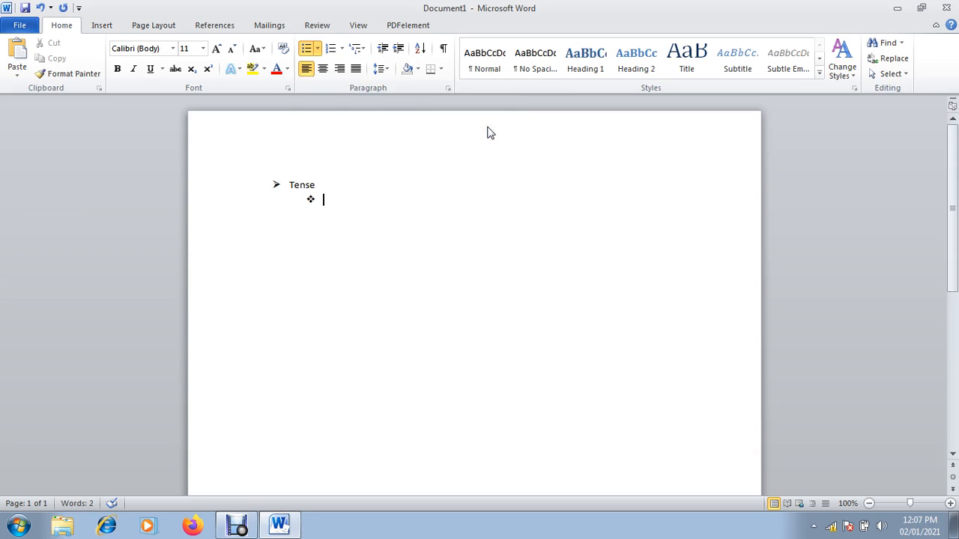
{"action": "type", "text": "Present Tense"}
{"action": "key", "text": "Return"}
{"action": "type", "text": "Past Tense"}
{"action": "key", "text": "Return"}
{"action": "type", "text": "F"}
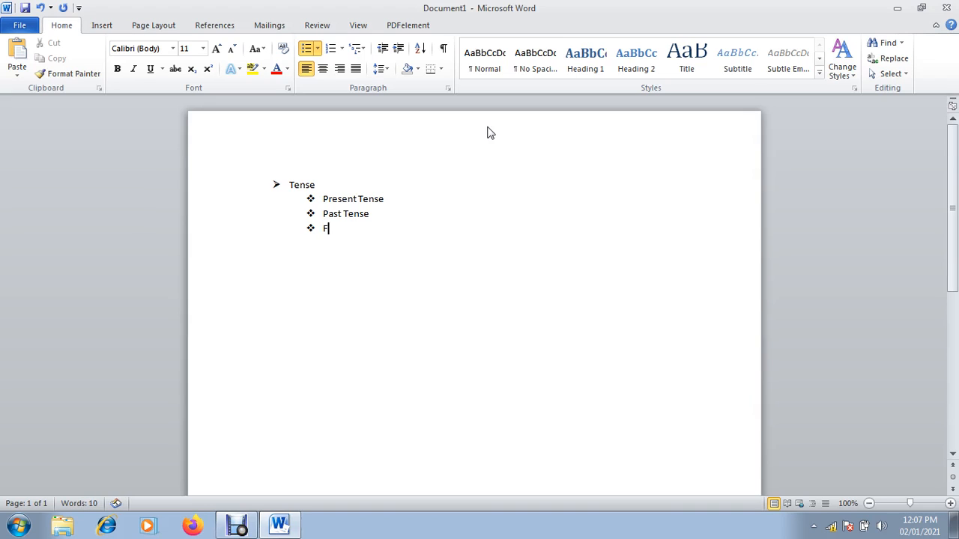
{"action": "type", "text": "uture Tense"}
{"action": "key", "text": "Return"}
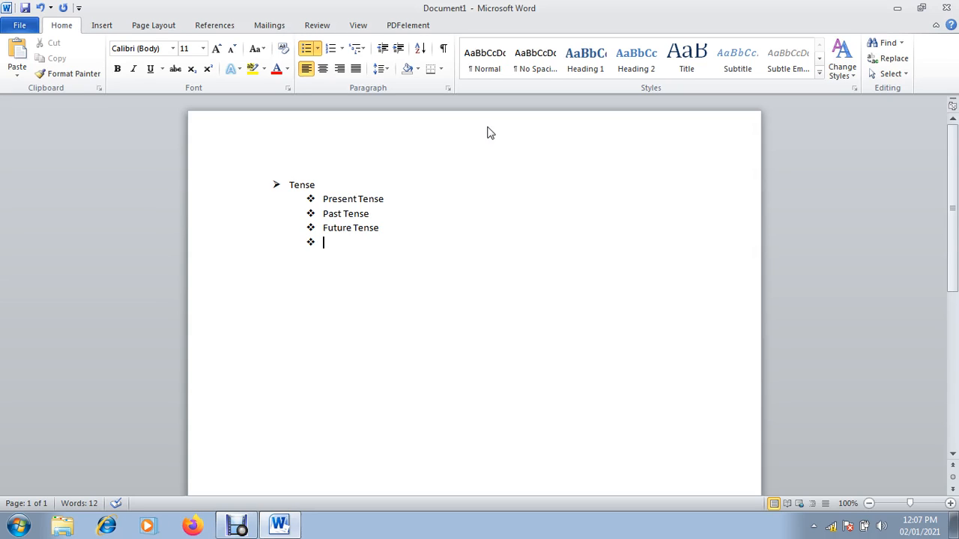
{"action": "key", "text": "BackSpace"}
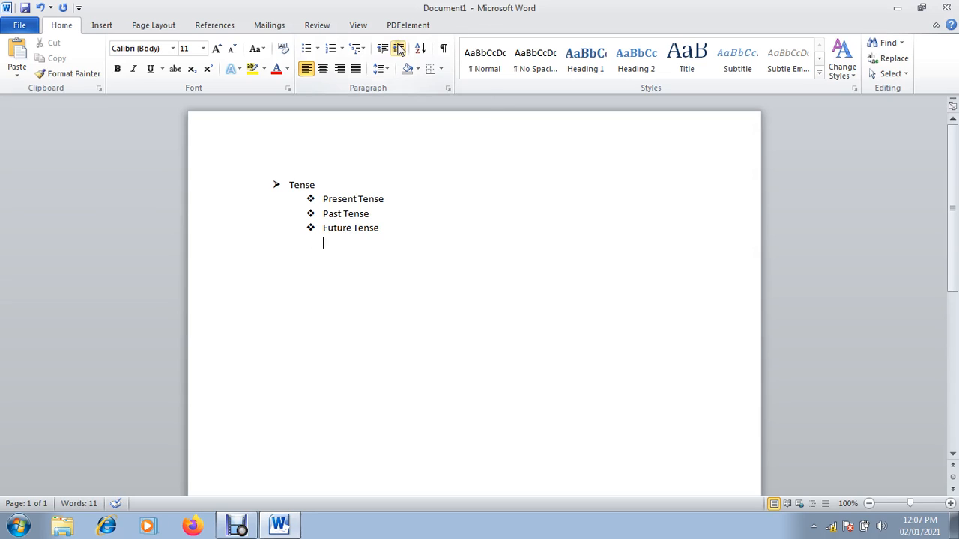
Define a new bullet using the Wingdings 3 right-arrow symbol
{"action": "left_click", "coordinate": [317, 49]}
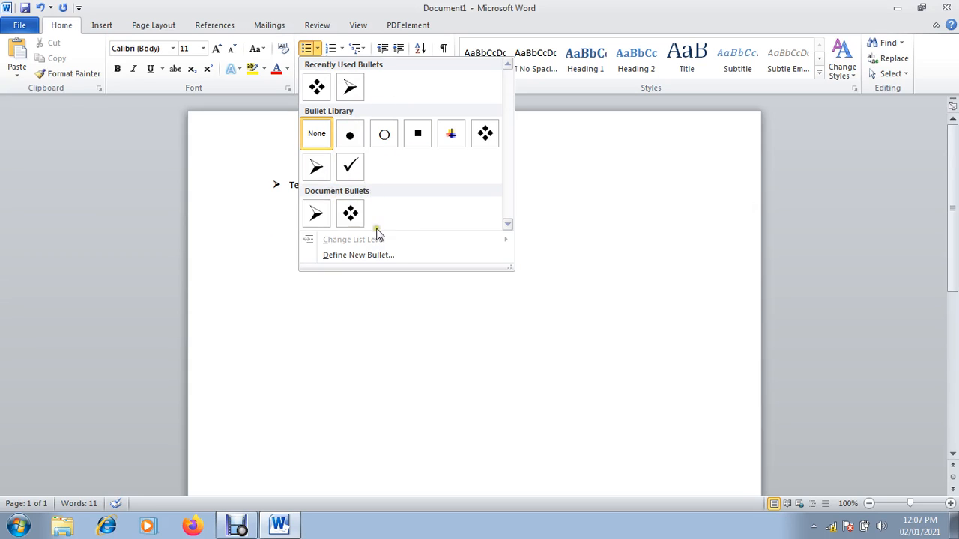
{"action": "left_click", "coordinate": [372, 255]}
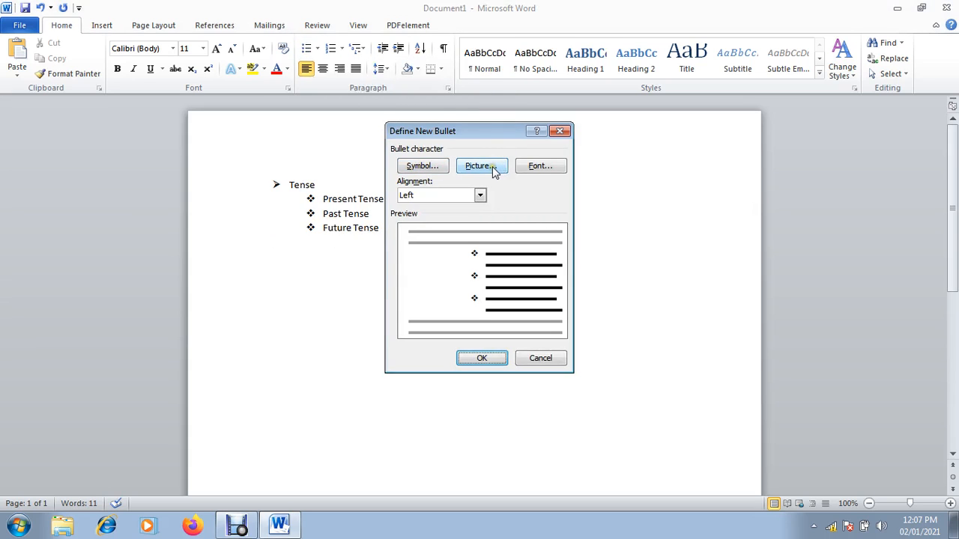
{"action": "left_click", "coordinate": [431, 168]}
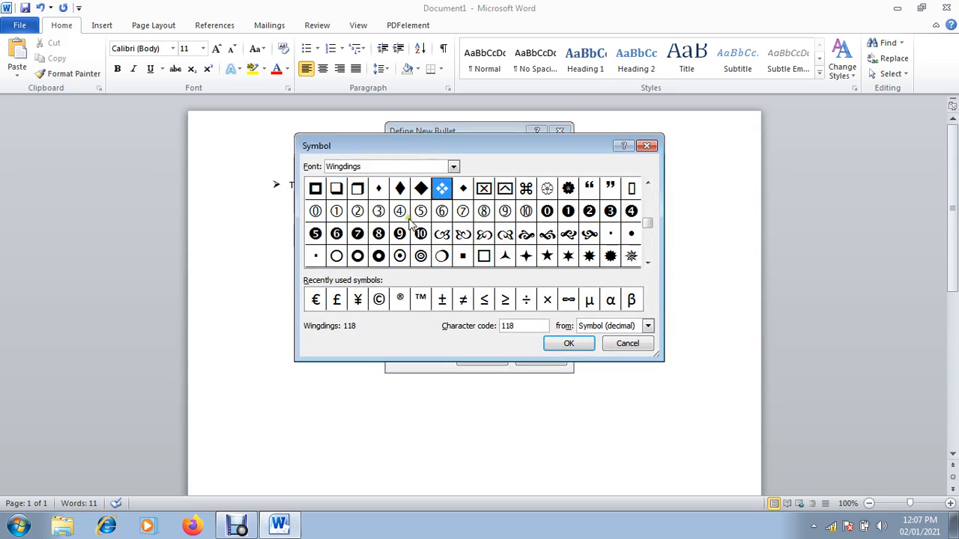
{"action": "left_click", "coordinate": [453, 166]}
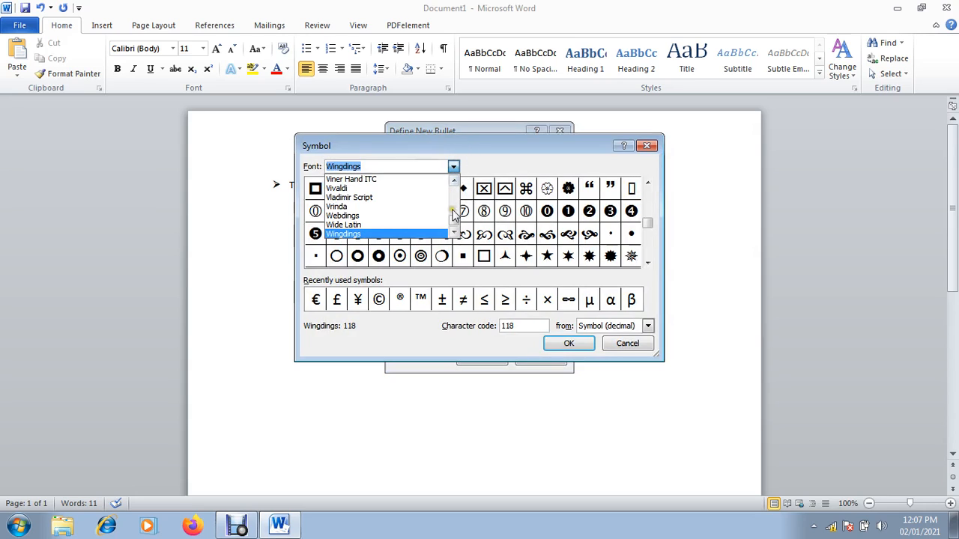
{"action": "left_click", "coordinate": [454, 234]}
{"action": "left_click", "coordinate": [454, 234]}
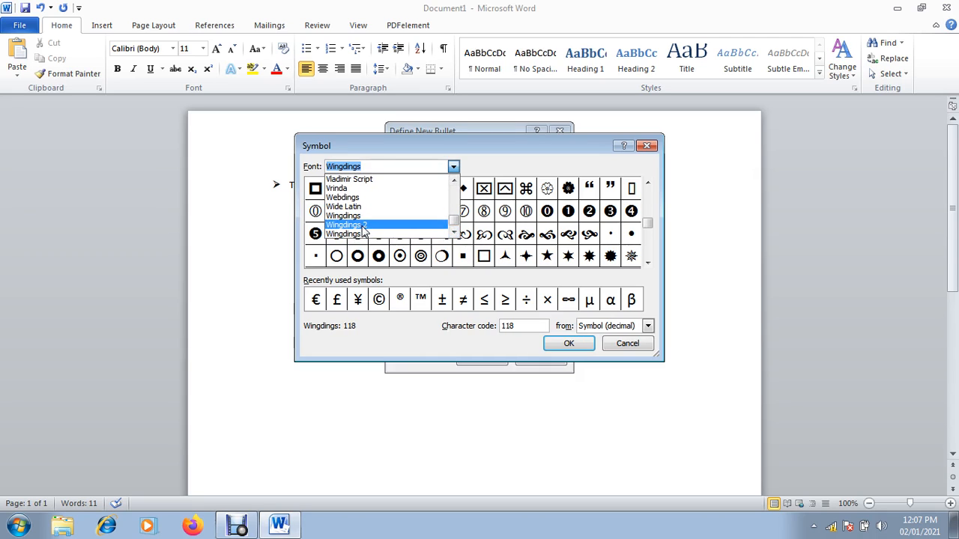
{"action": "left_click", "coordinate": [363, 225]}
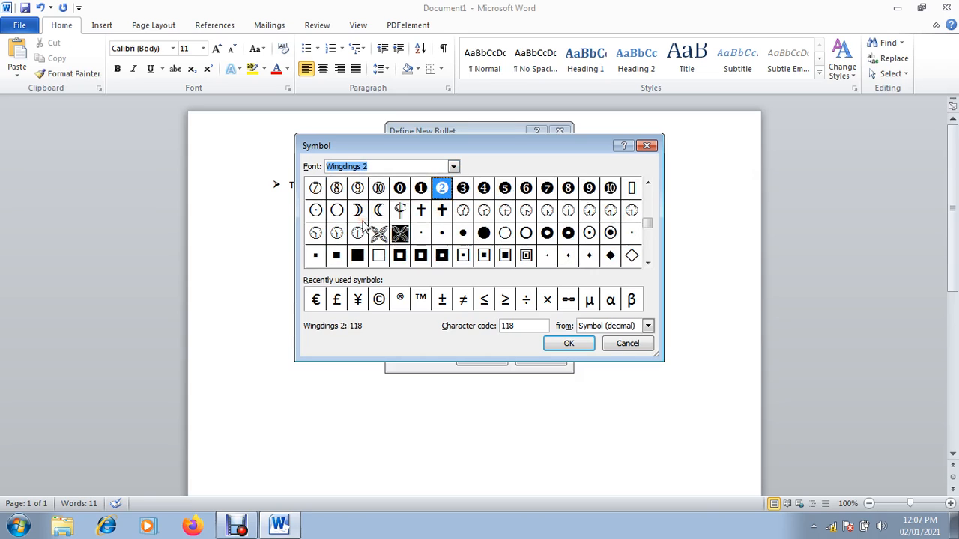
{"action": "left_click", "coordinate": [453, 167]}
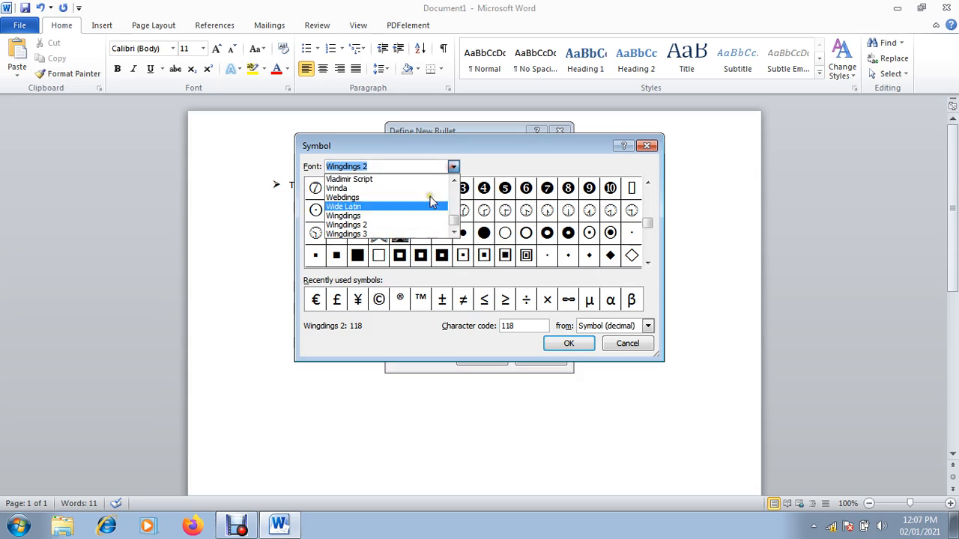
{"action": "left_click", "coordinate": [391, 234]}
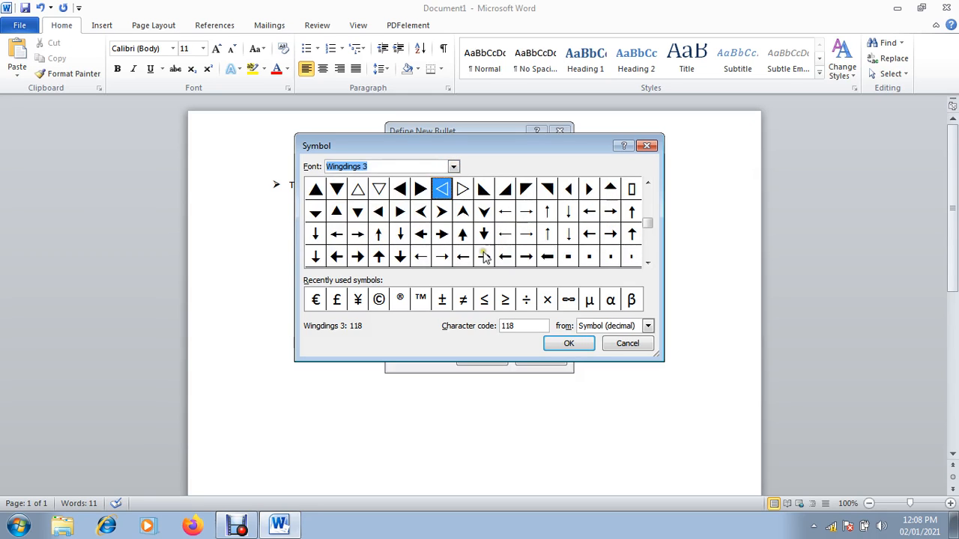
{"action": "left_click", "coordinate": [442, 235]}
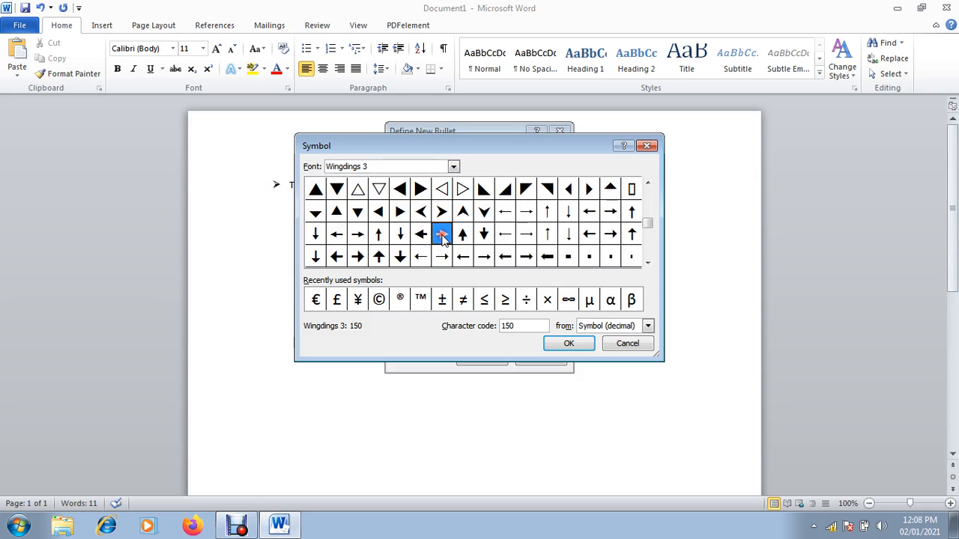
{"action": "left_click", "coordinate": [579, 346]}
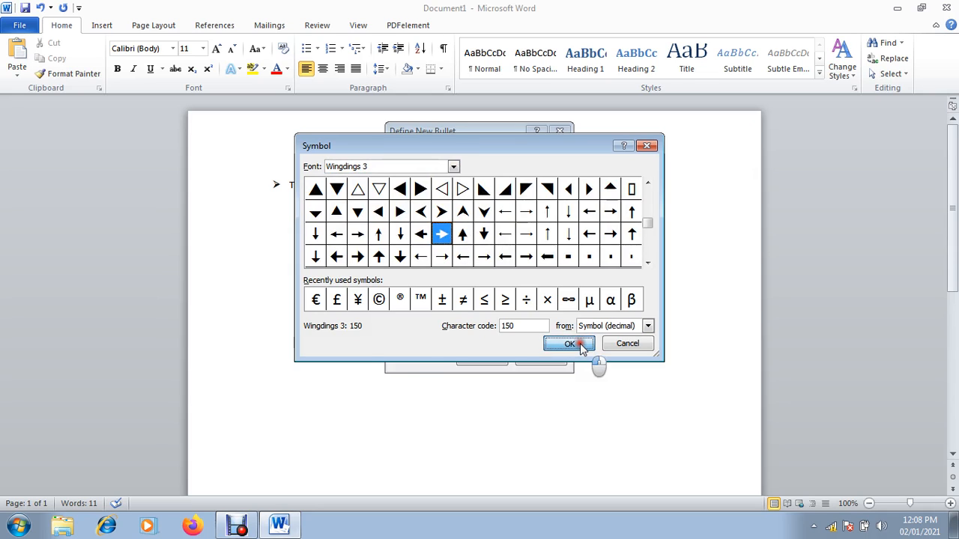
{"action": "left_click", "coordinate": [500, 360]}
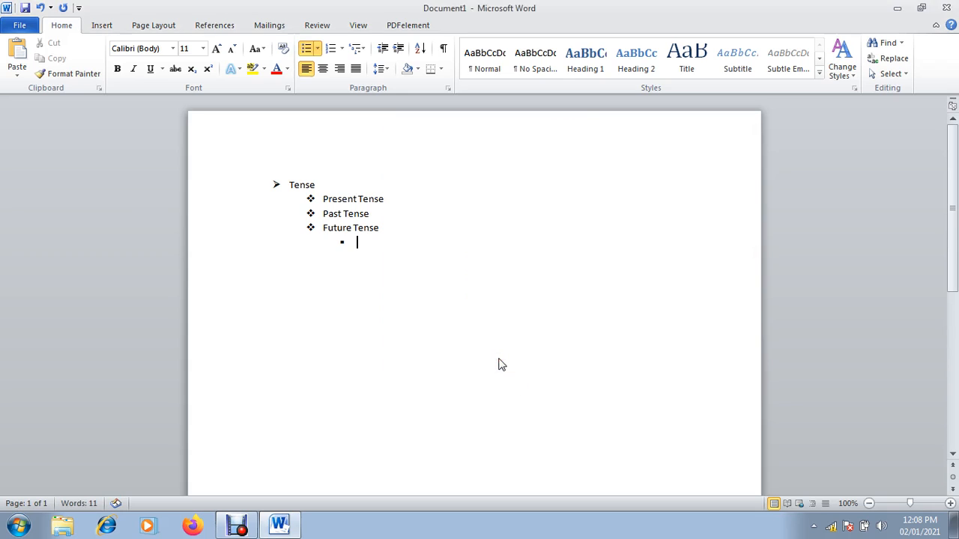
Add arrow-bulleted items Nklbnlkbn and Jfbionmjbtio under Future Tense, then end the list
{"action": "left_click", "coordinate": [317, 50]}
{"action": "left_click", "coordinate": [313, 84]}
{"action": "type", "text": "nklbnlkbn"}
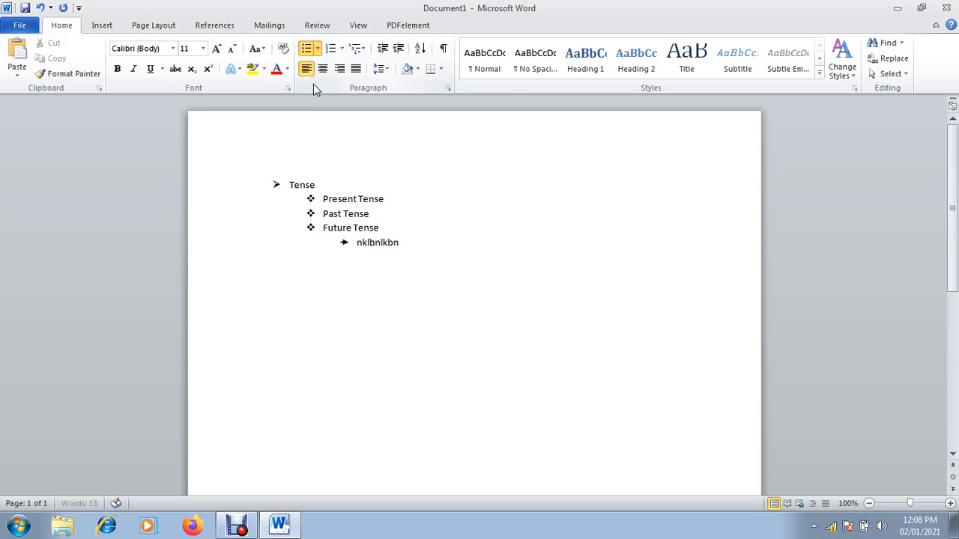
{"action": "key", "text": "Return"}
{"action": "type", "text": "jfbionmjbtio"}
{"action": "key", "text": "Return"}
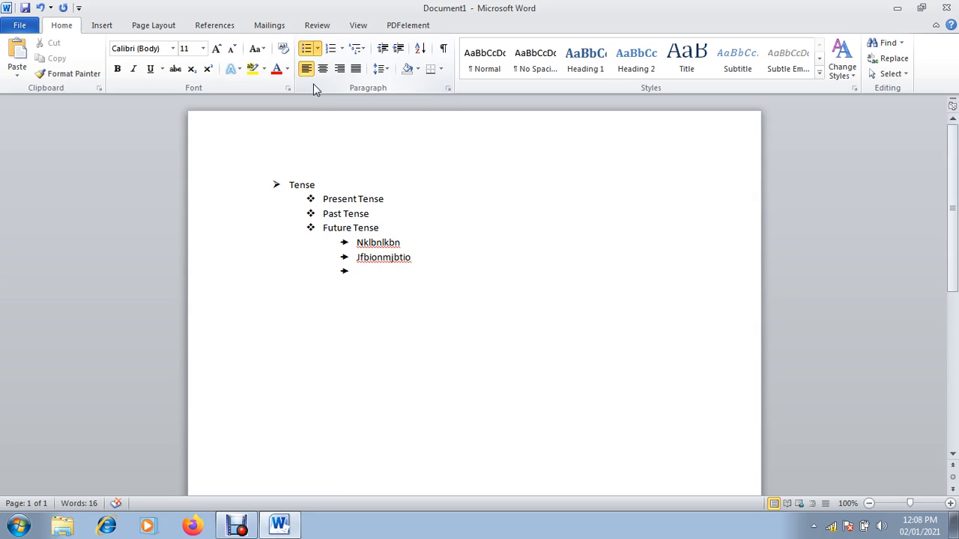
{"action": "key", "text": "BackSpace"}
{"action": "key", "text": "BackSpace"}
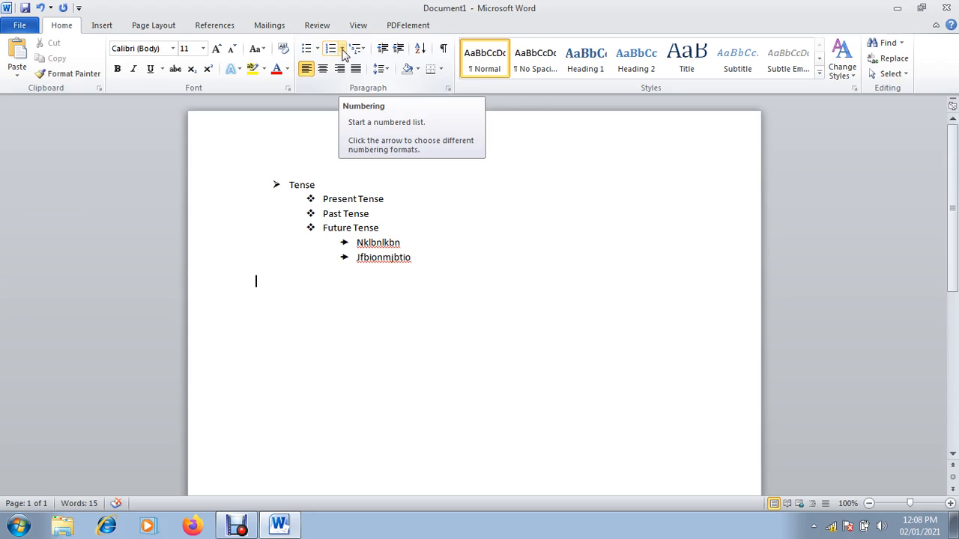
Add numbered item '1. Types of Tenses ?' and clear the number from the next line
{"action": "left_click", "coordinate": [342, 48]}
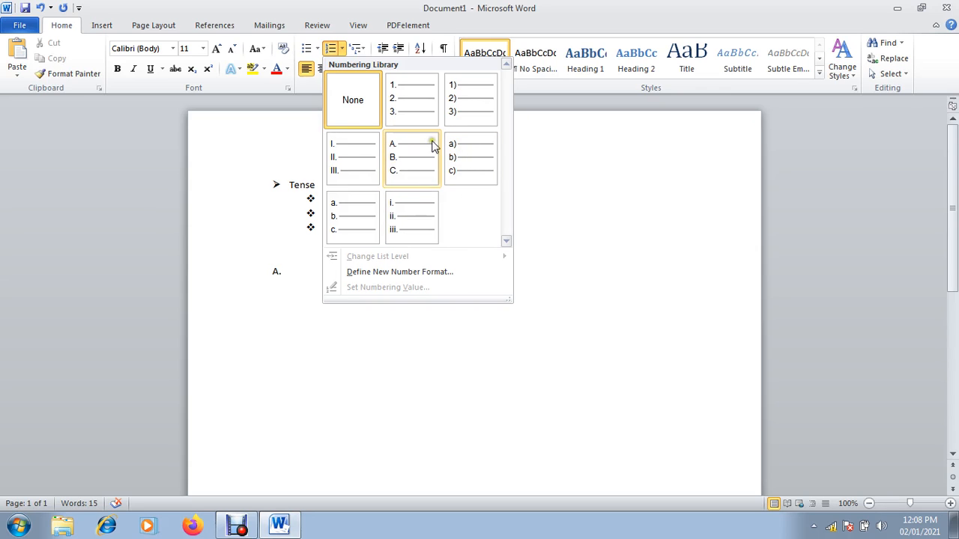
{"action": "left_click", "coordinate": [414, 109]}
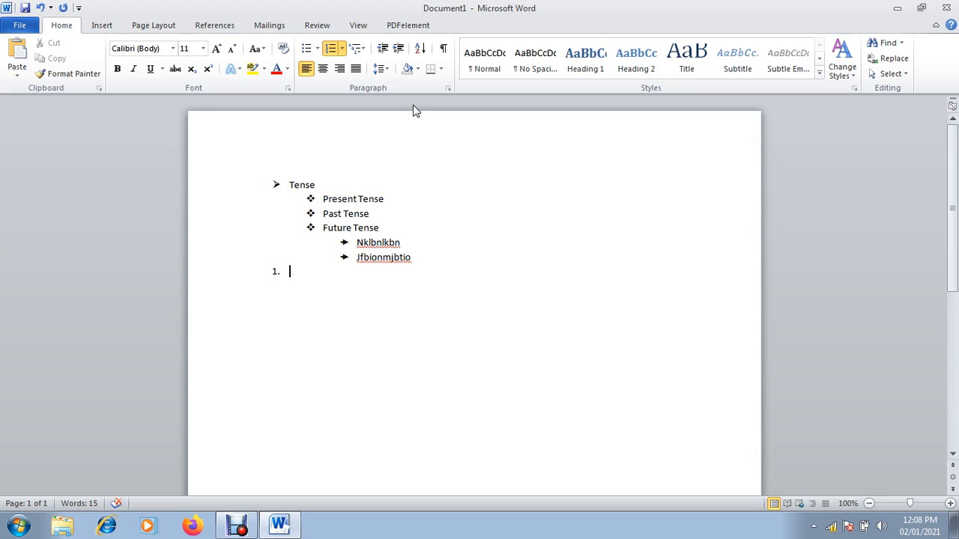
{"action": "type", "text": "Types of Tenses ?"}
{"action": "key", "text": "Return"}
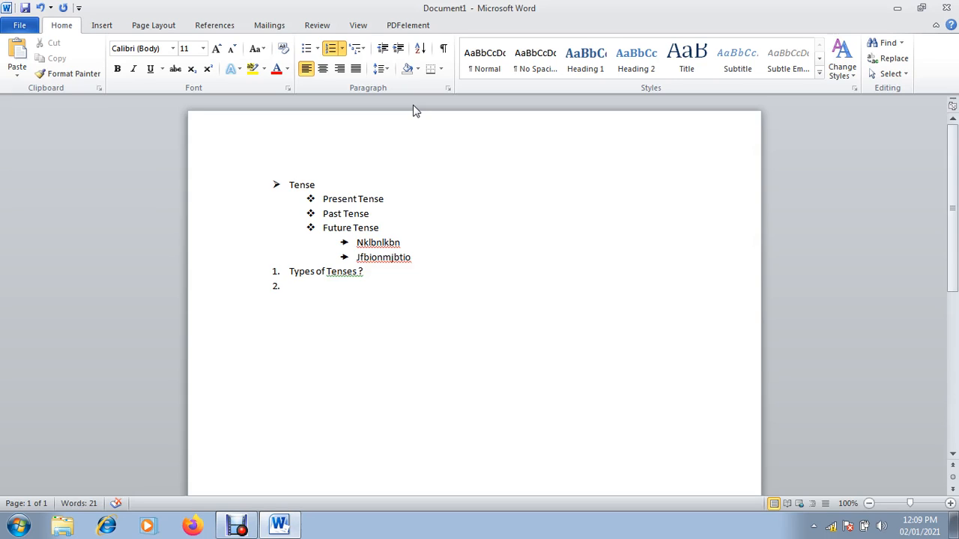
{"action": "key", "text": "BackSpace"}
{"action": "left_click", "coordinate": [341, 49]}
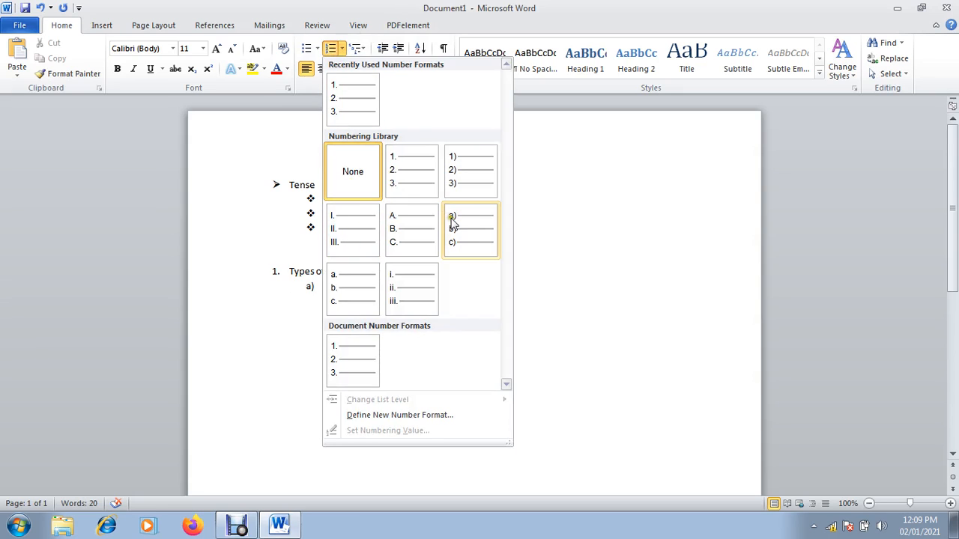
List lettered options a)–d) 5, 6, 3, 4 under the first question
{"action": "left_click", "coordinate": [465, 234]}
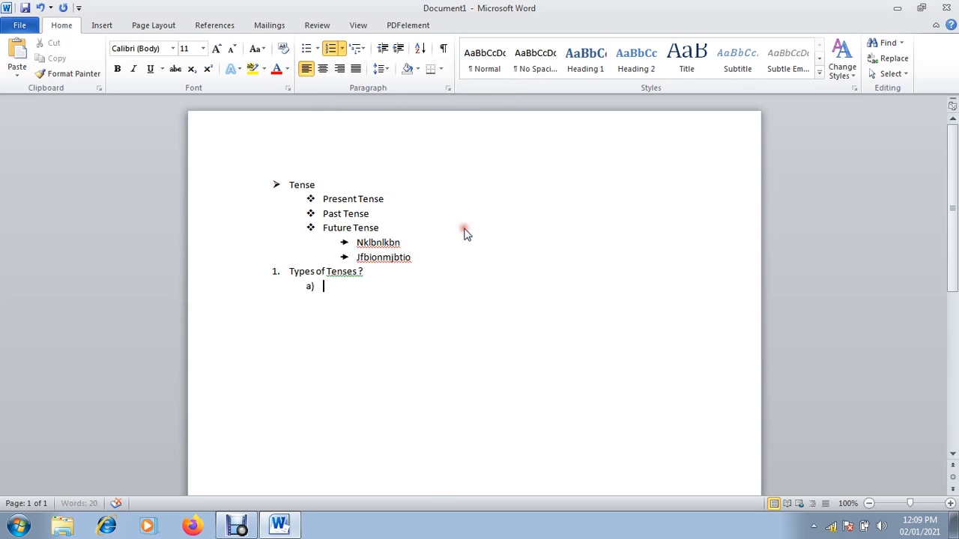
{"action": "type", "text": "5"}
{"action": "key", "text": "Return"}
{"action": "key", "text": "Return"}
{"action": "type", "text": "3"}
{"action": "key", "text": "Return"}
{"action": "type", "text": "4"}
{"action": "key", "text": "Return"}
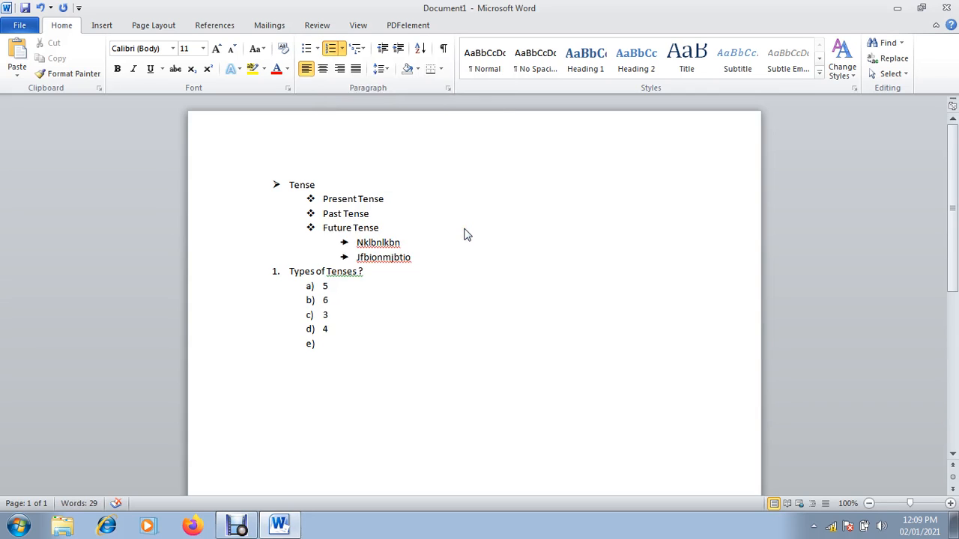
{"action": "key", "text": "BackSpace"}
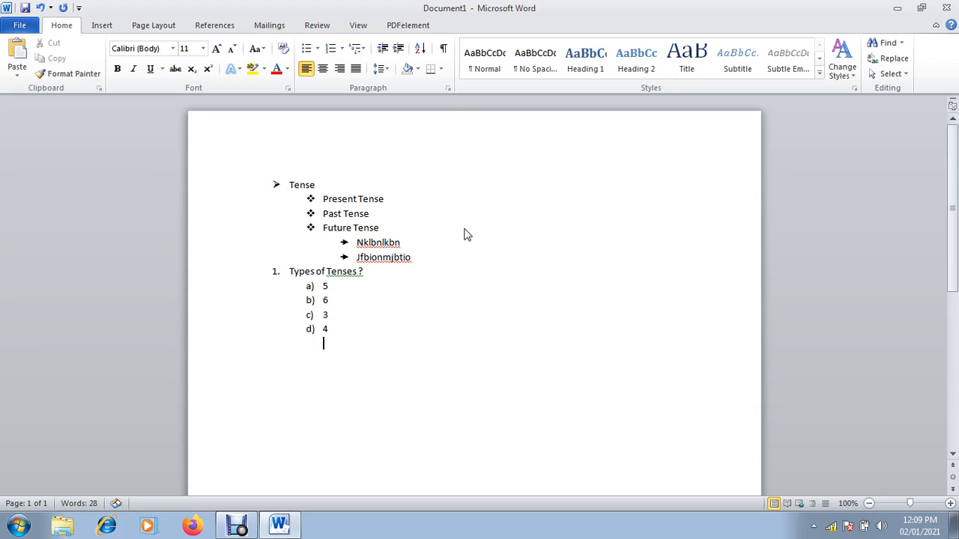
Add the second numbered question 'Types of Pollution ?'
{"action": "left_click", "coordinate": [342, 48]}
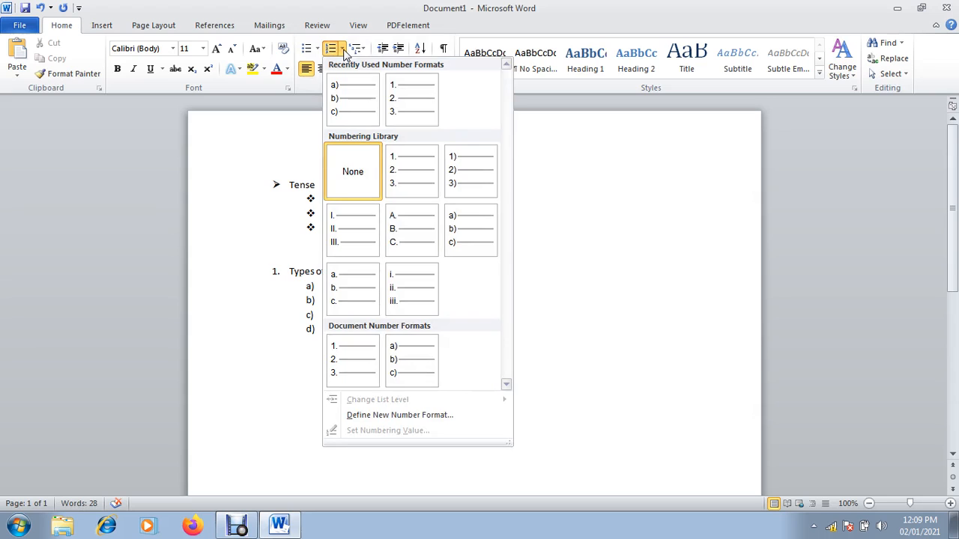
{"action": "left_click", "coordinate": [409, 99]}
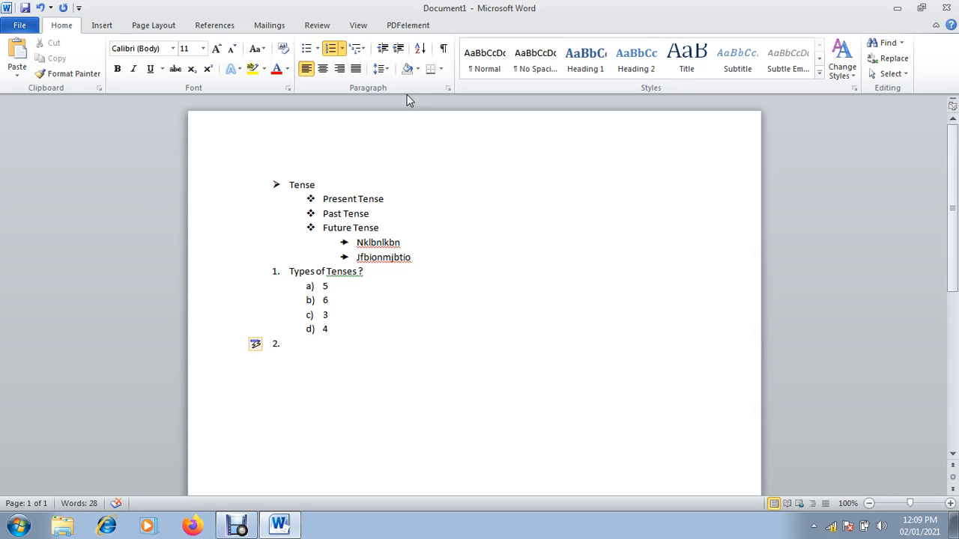
{"action": "type", "text": "Types of Pollution ?"}
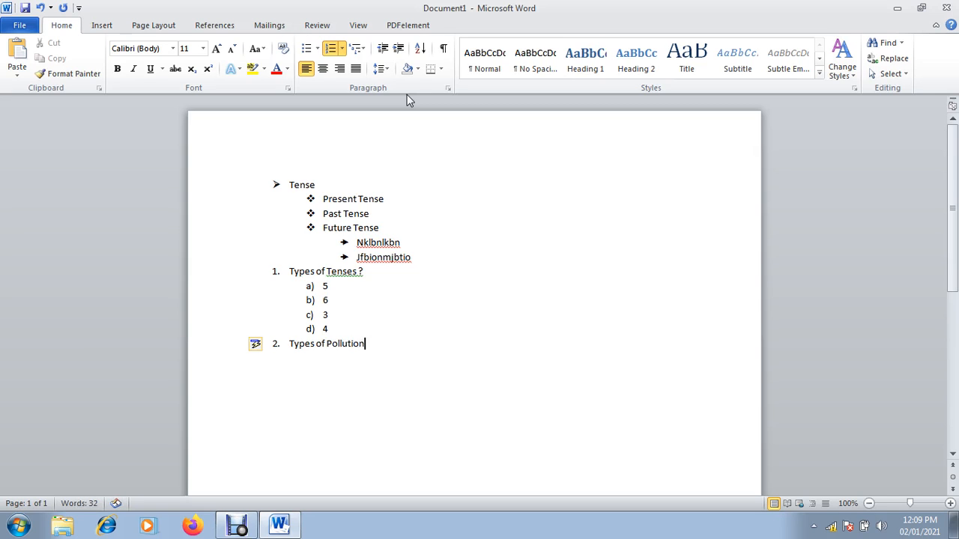
{"action": "key", "text": "Return"}
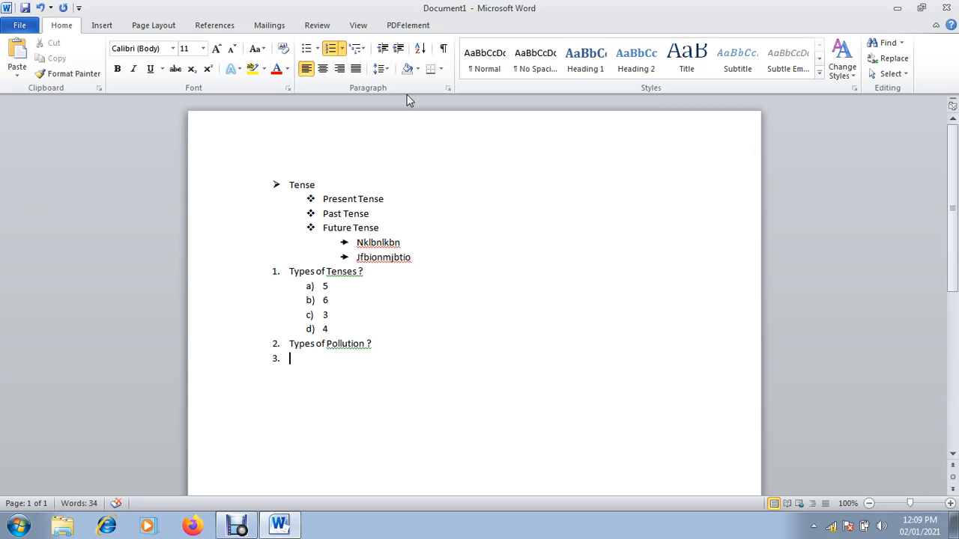
{"action": "key", "text": "BackSpace"}
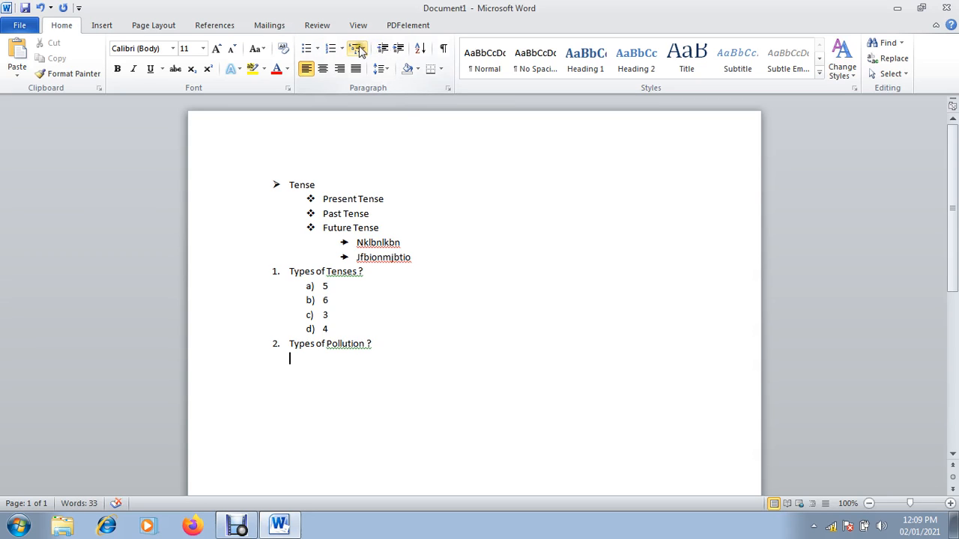
List lettered options 4, 3, 1 and None of These under the pollution question
{"action": "left_click", "coordinate": [341, 49]}
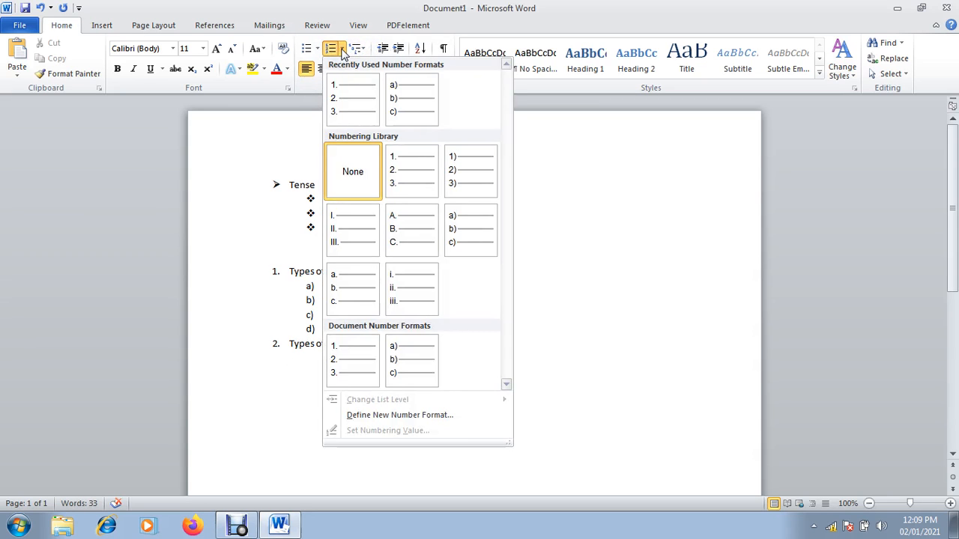
{"action": "left_click", "coordinate": [411, 98]}
{"action": "type", "text": "4"}
{"action": "key", "text": "Return"}
{"action": "type", "text": "3"}
{"action": "key", "text": "Return"}
{"action": "type", "text": "1"}
{"action": "key", "text": "Return"}
{"action": "type", "text": "None"}
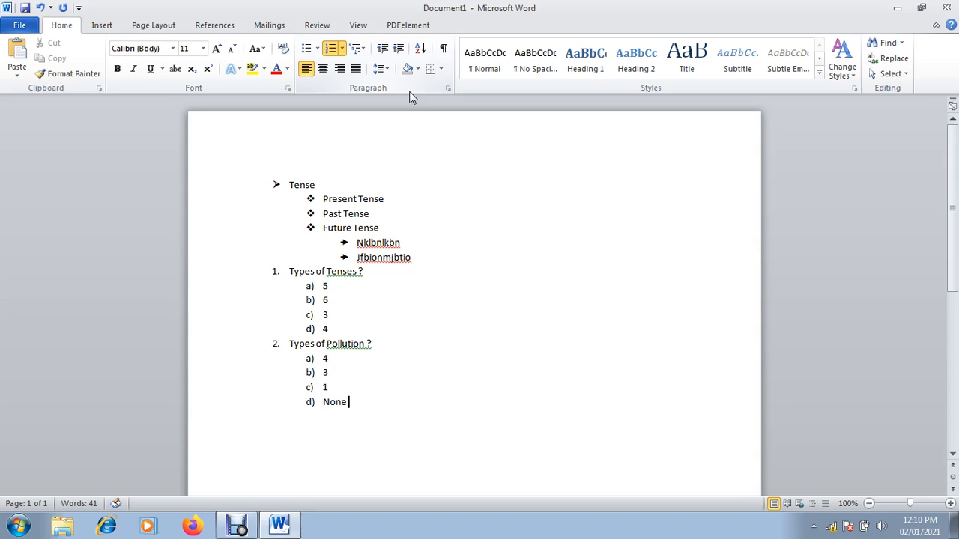
{"action": "type", "text": " ofTher"}
{"action": "key", "text": "BackSpace"}
{"action": "type", "text": "se"}
{"action": "key", "text": "Return"}
{"action": "key", "text": "BackSpace"}
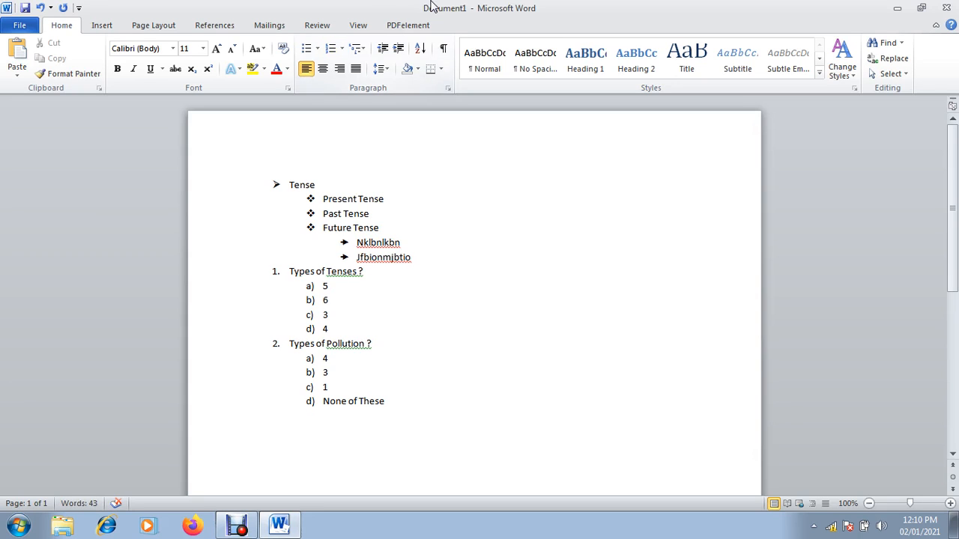
{"action": "left_click", "coordinate": [342, 48]}
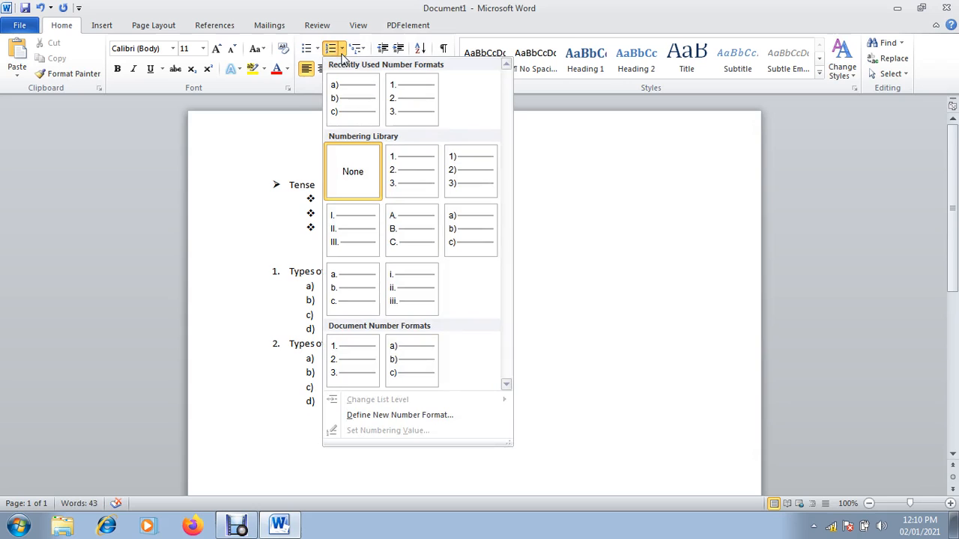
{"action": "key", "text": "Escape"}
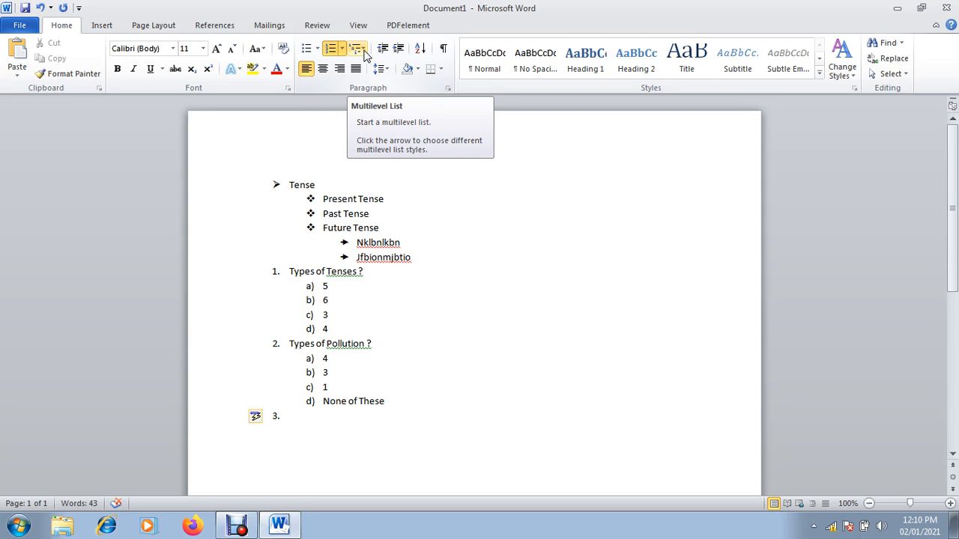
Replace all list content with three =rand() sample paragraphs and select them
{"action": "key", "text": "ctrl+a"}
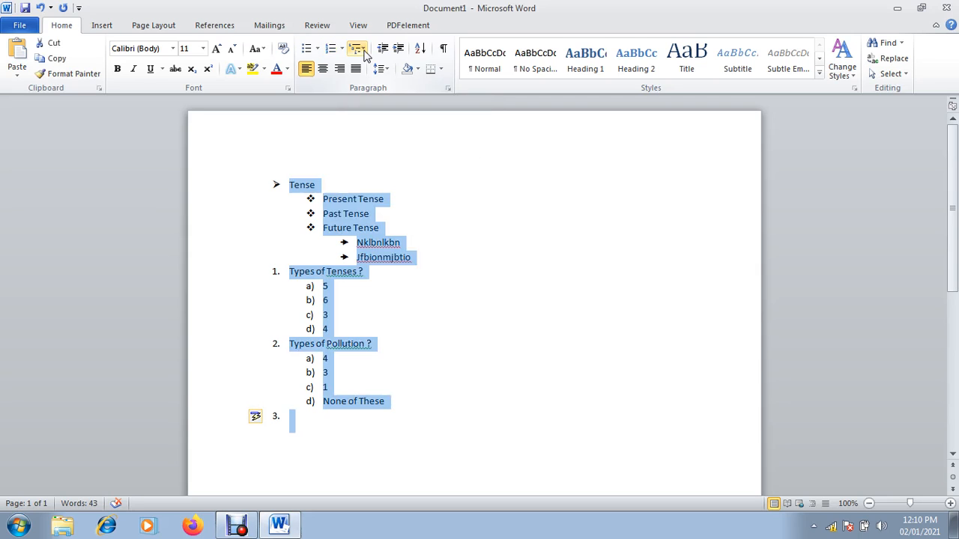
{"action": "key", "text": "Delete"}
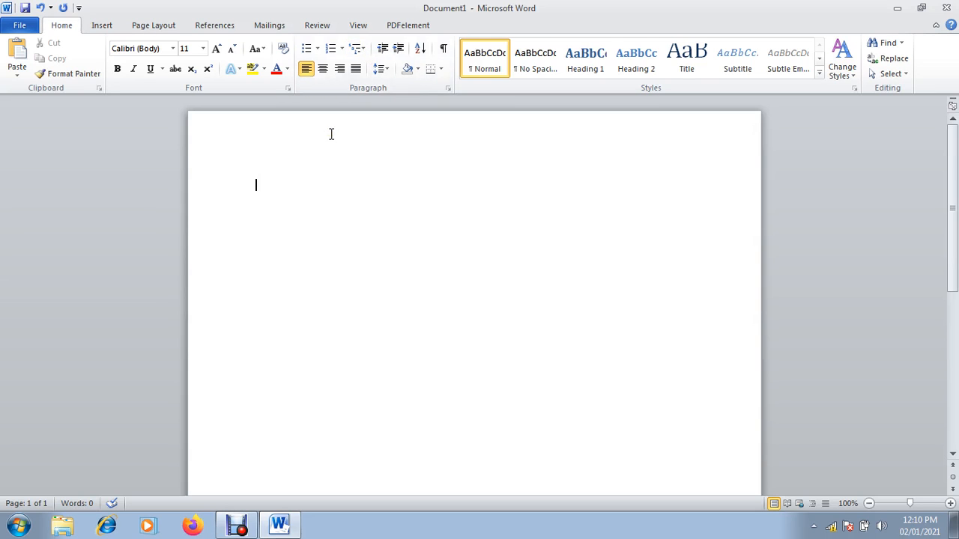
{"action": "type", "text": "=rand()"}
{"action": "key", "text": "Return"}
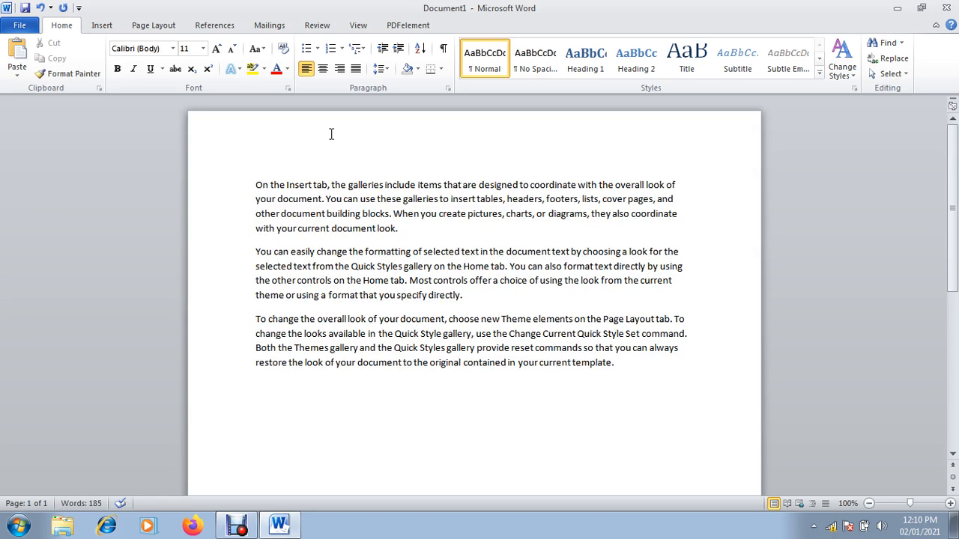
{"action": "key", "text": "ctrl+a"}
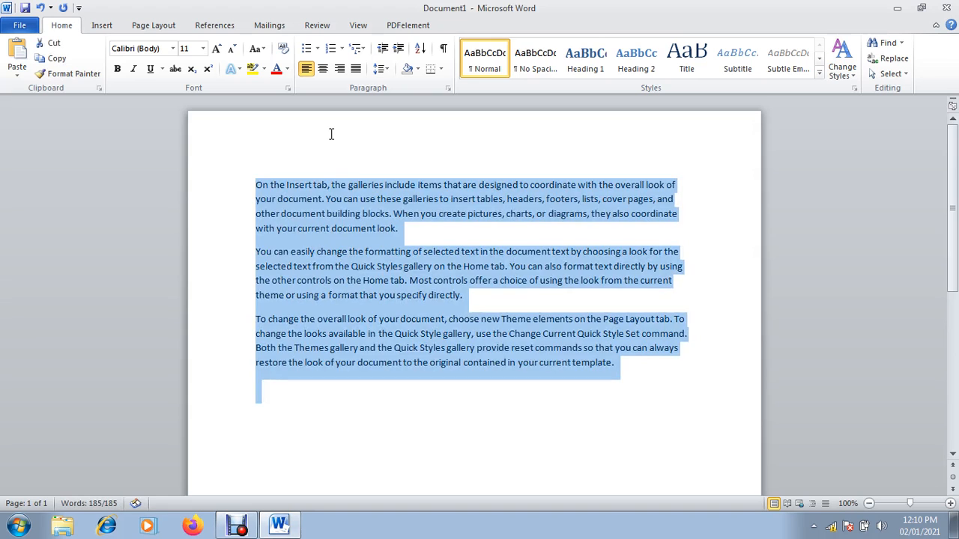
Number the three sample paragraphs with the 1. / 1.1. / 1.1.1. multilevel list style
{"action": "left_click", "coordinate": [361, 49]}
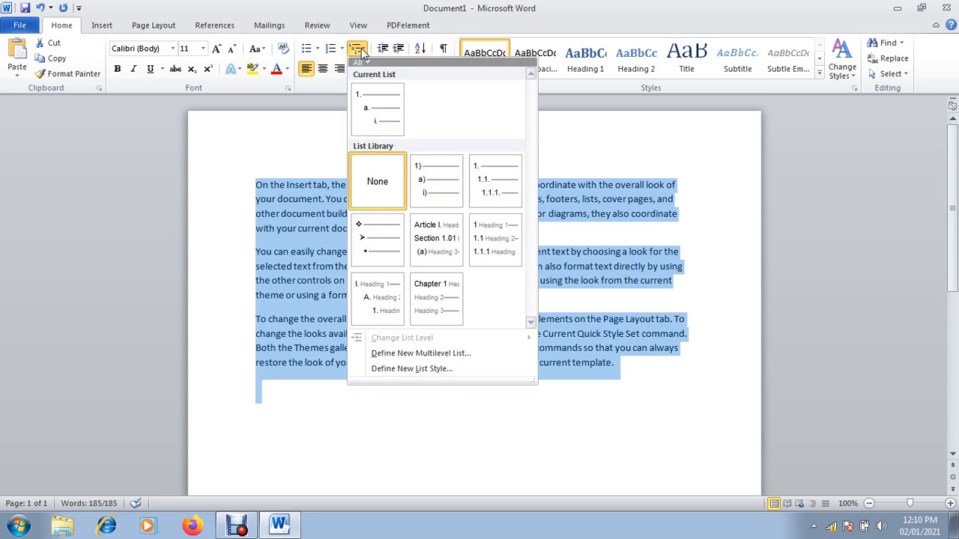
{"action": "mouse_move", "coordinate": [440, 184]}
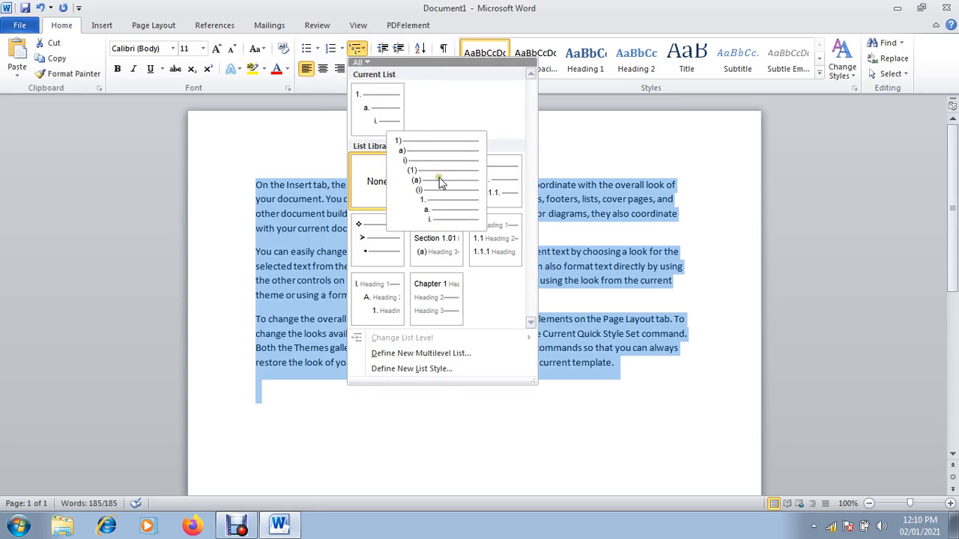
{"action": "mouse_move", "coordinate": [487, 180]}
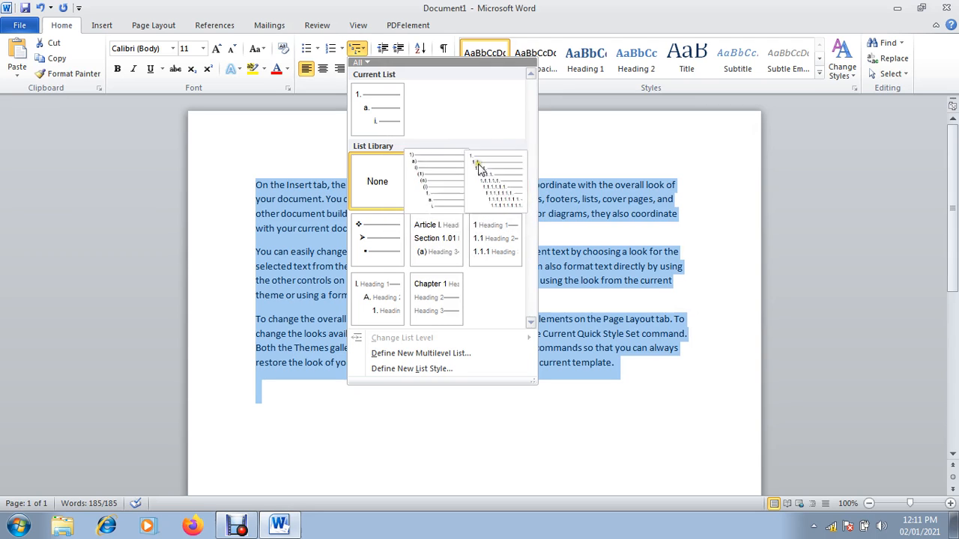
{"action": "left_click", "coordinate": [494, 177]}
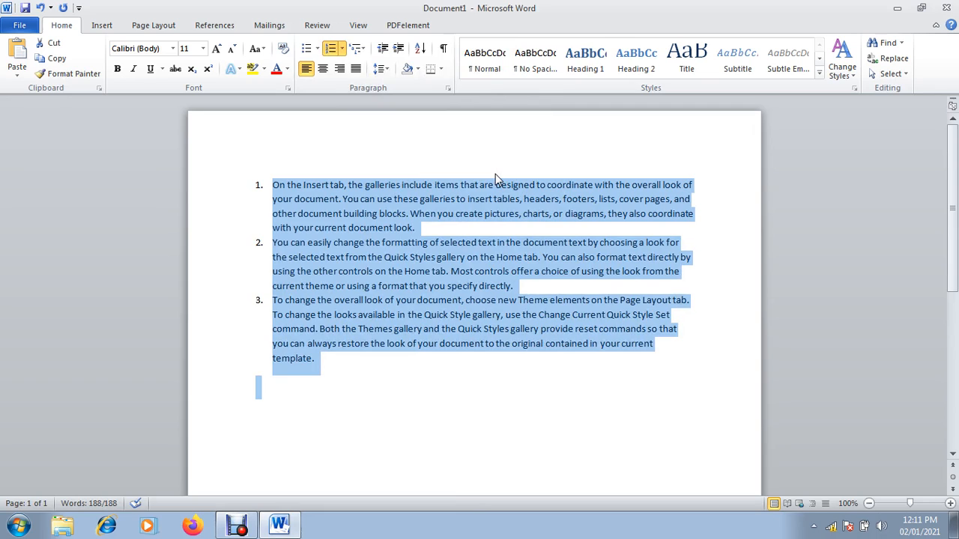
Create sub-item 1.1 under the first paragraph holding the pasted pictures, charts, or diagrams sentence
{"action": "left_click", "coordinate": [417, 226]}
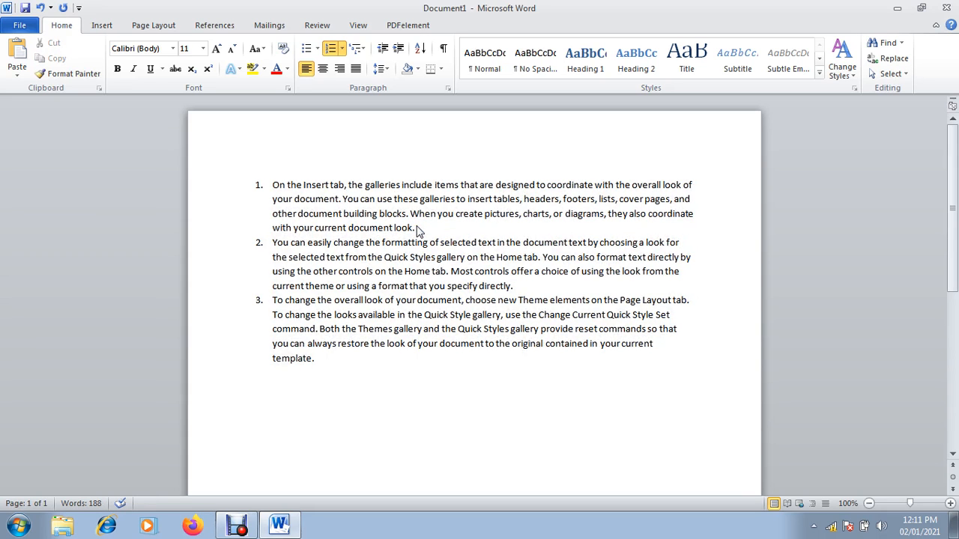
{"action": "key", "text": "Return"}
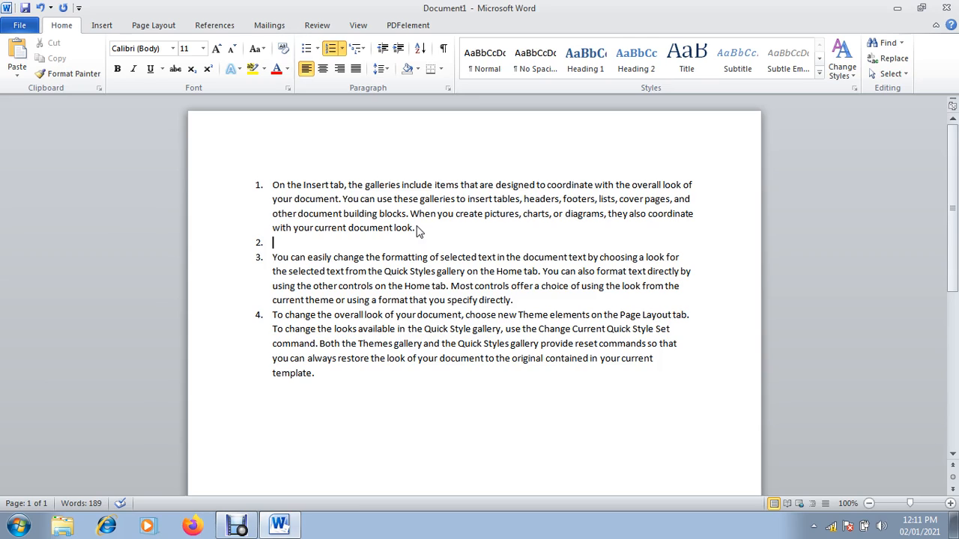
{"action": "key", "text": "Tab"}
{"action": "left_click", "coordinate": [410, 214]}
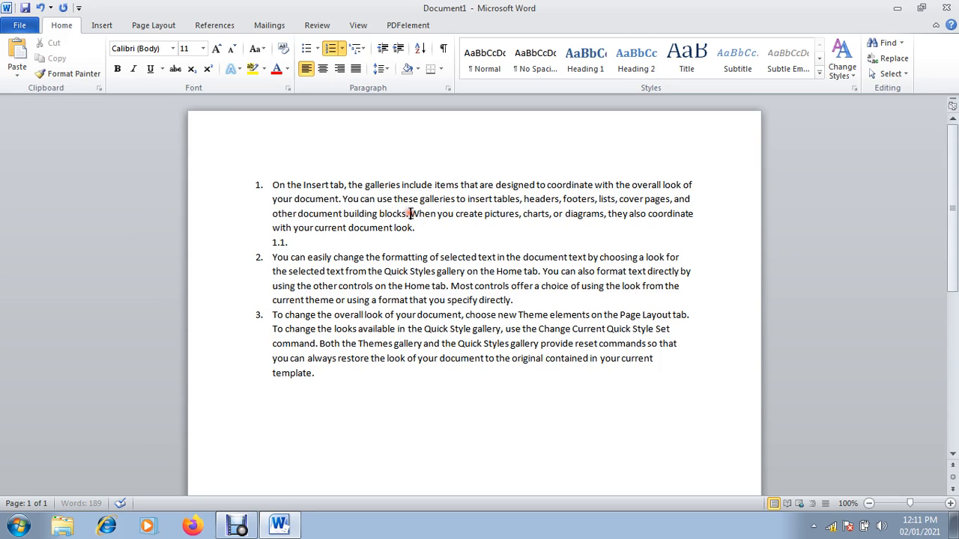
{"action": "key", "text": "shift+End"}
{"action": "key", "text": "ctrl+c"}
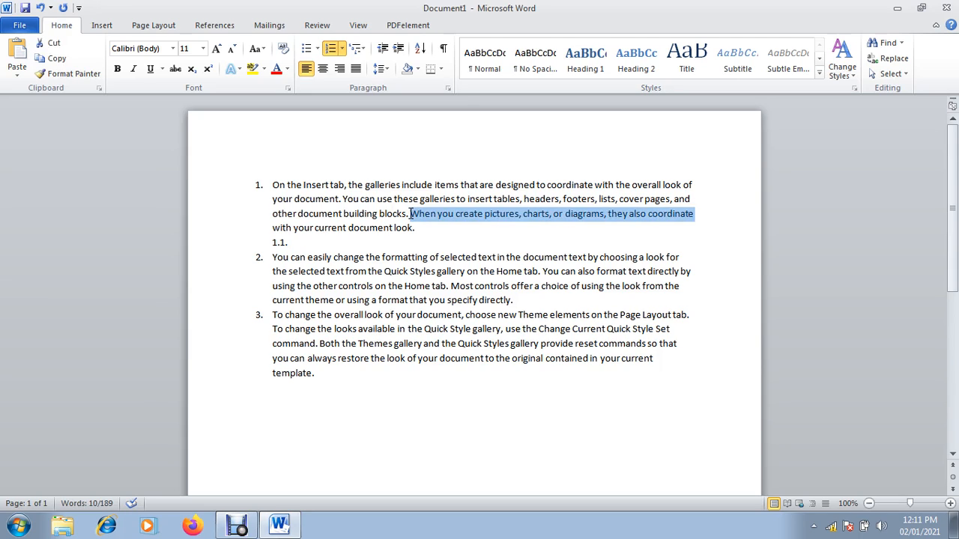
{"action": "left_click", "coordinate": [293, 243]}
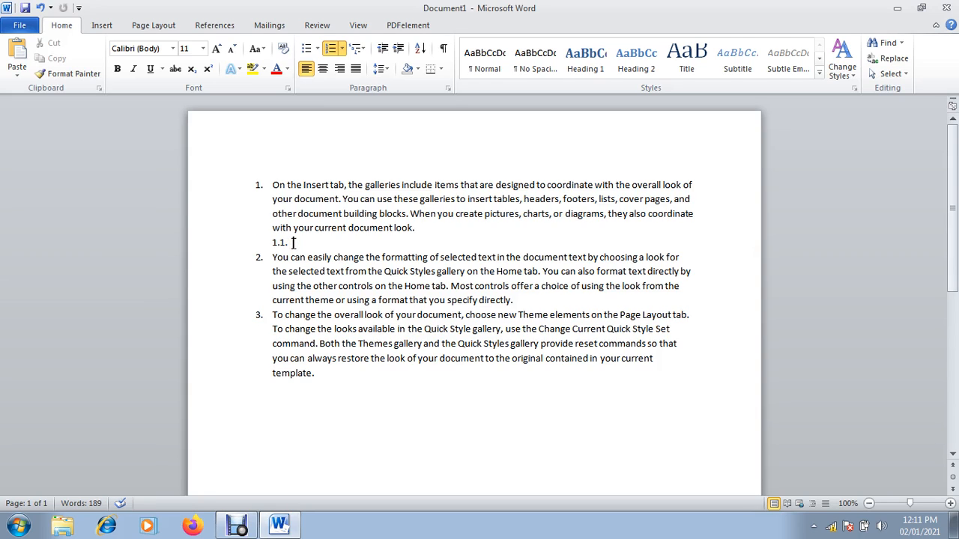
{"action": "key", "text": "ctrl+v"}
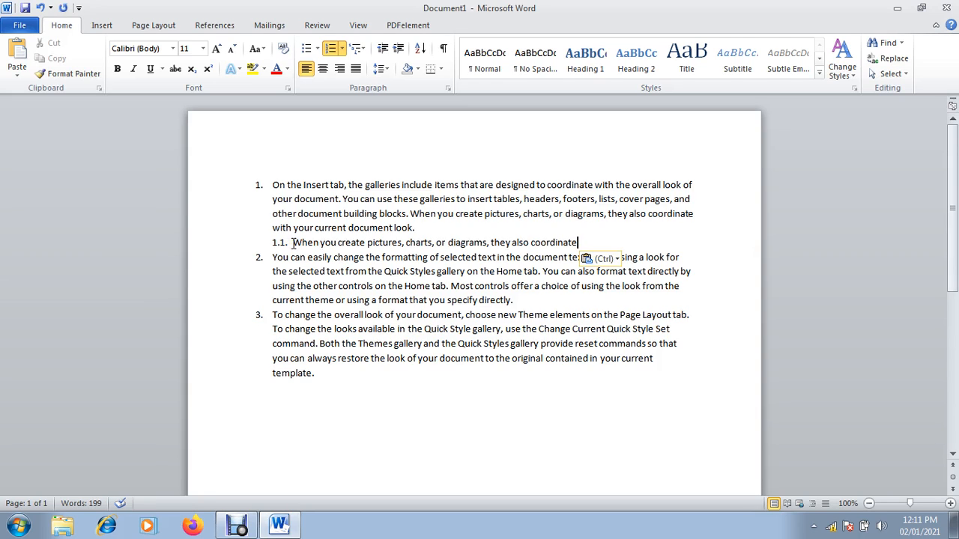
Add items 1.2, 1.3 and nested 1.3.1, 1.3.2, each with the same pasted sentence
{"action": "key", "text": "Return"}
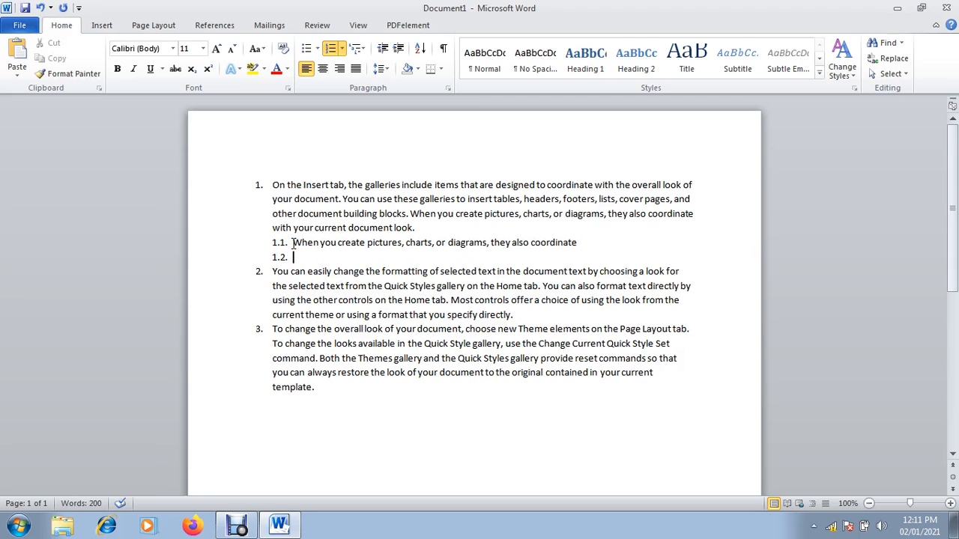
{"action": "key", "text": "ctrl+v"}
{"action": "key", "text": "Return"}
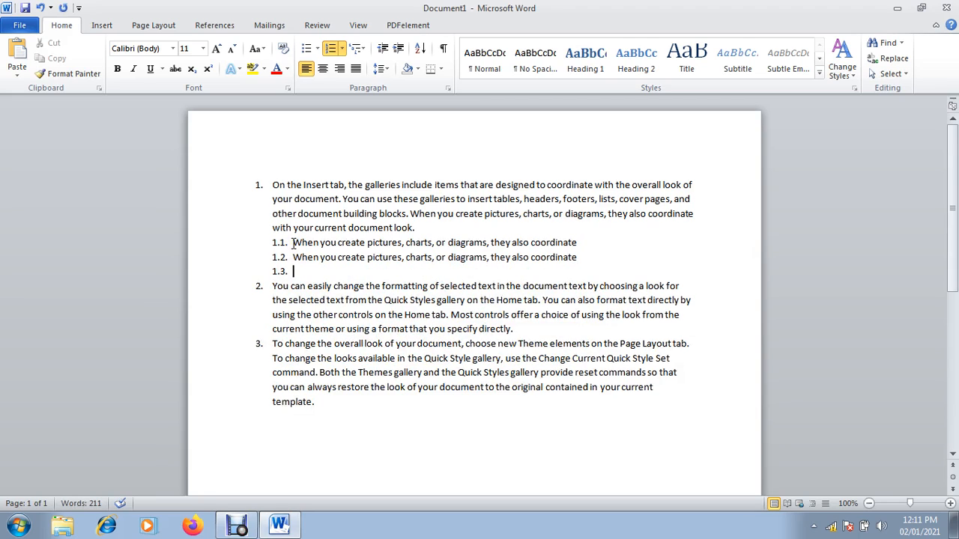
{"action": "key", "text": "ctrl+v"}
{"action": "key", "text": "Return"}
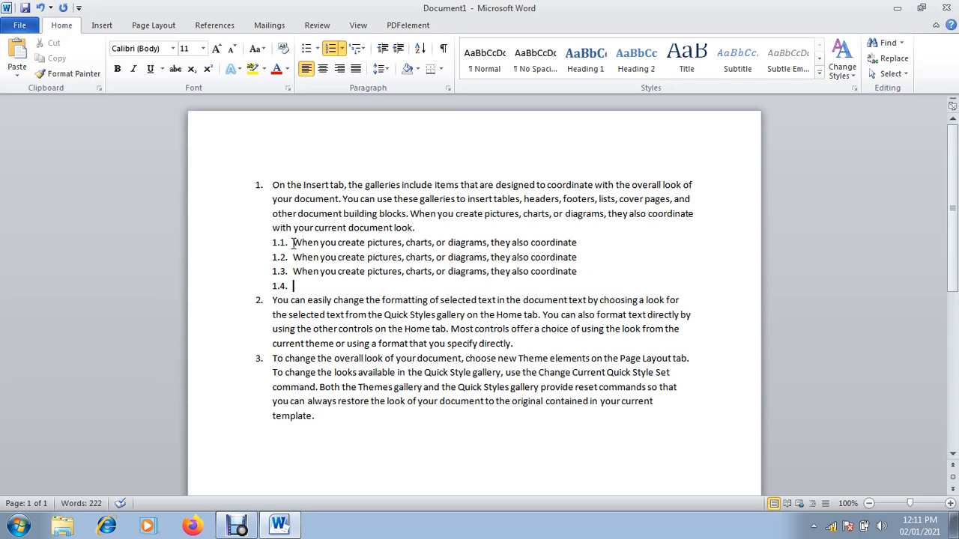
{"action": "key", "text": "Tab"}
{"action": "key", "text": "ctrl+v"}
{"action": "key", "text": "Return"}
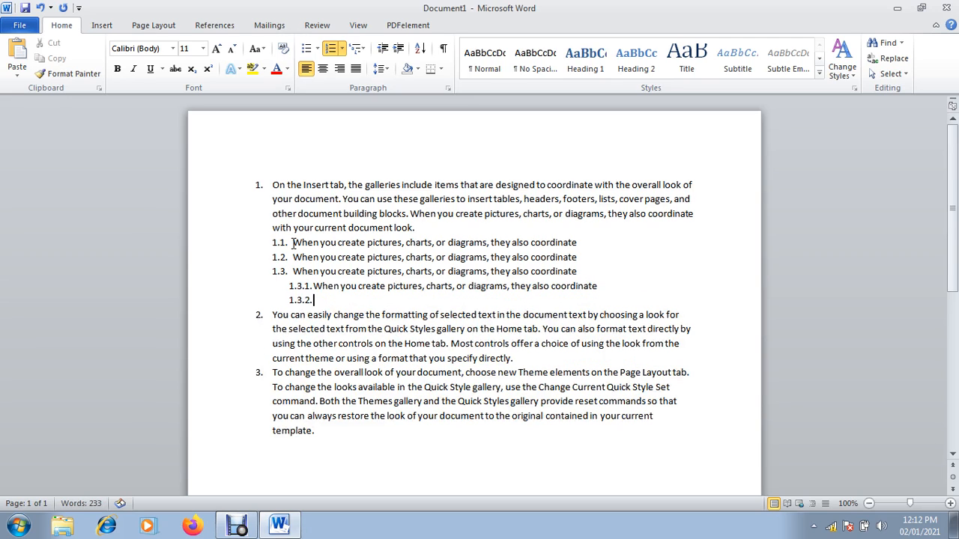
{"action": "key", "text": "ctrl+v"}
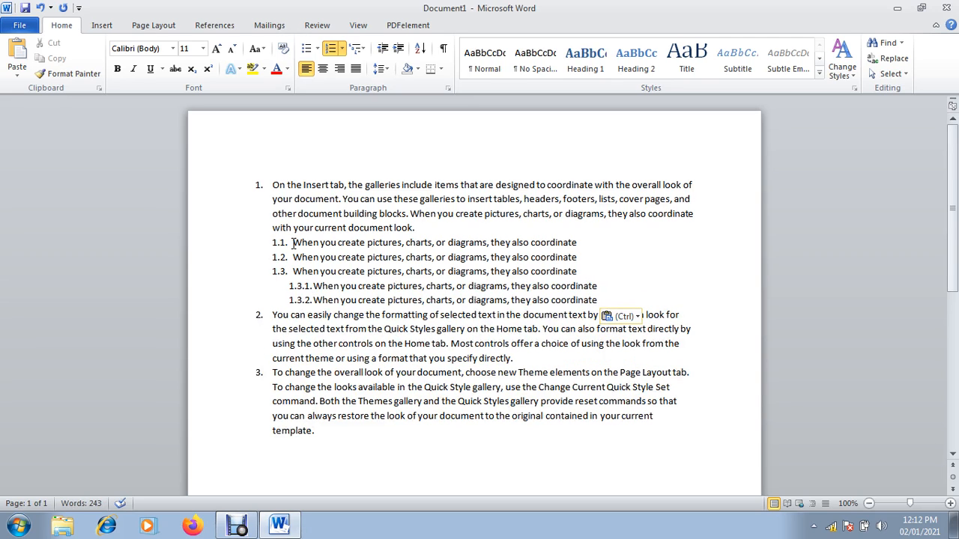
Add sub-items 2.1 and 2.2 under item 2, each holding the pasted sentence
{"action": "left_click", "coordinate": [514, 358]}
{"action": "key", "text": "Return"}
{"action": "key", "text": "Tab"}
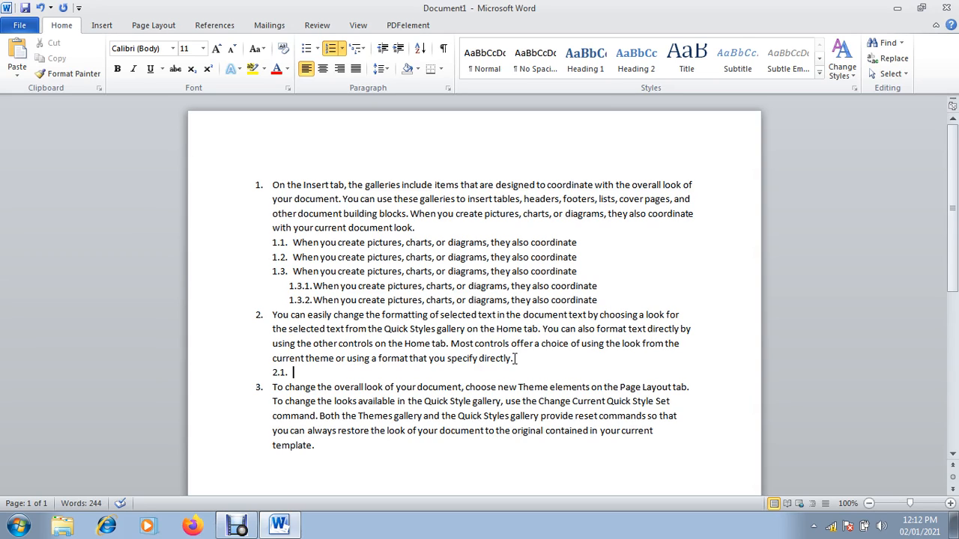
{"action": "key", "text": "ctrl+v"}
{"action": "key", "text": "Return"}
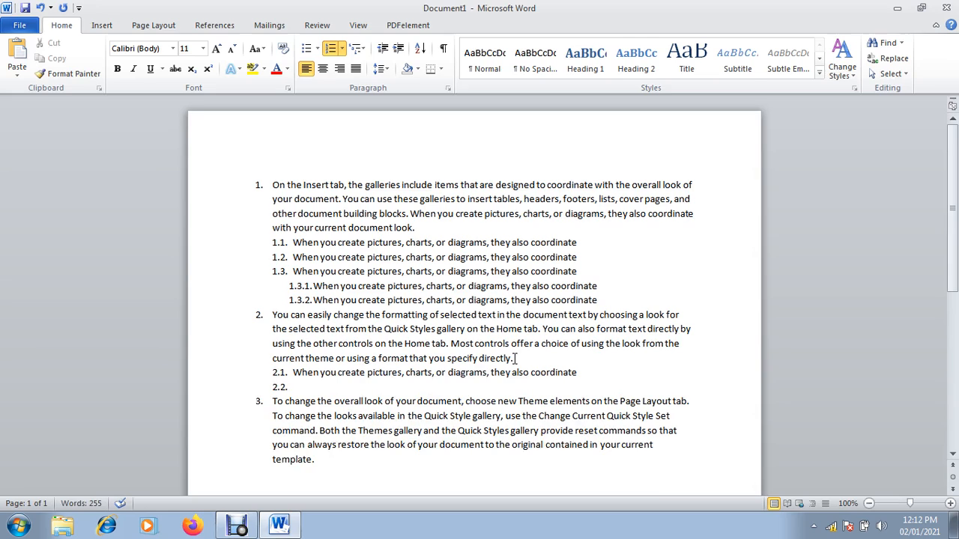
{"action": "key", "text": "ctrl+v"}
Add third-level item 2.2.1 and fourth-level item 2.2.1.1 with the same sentence
{"action": "key", "text": "Return"}
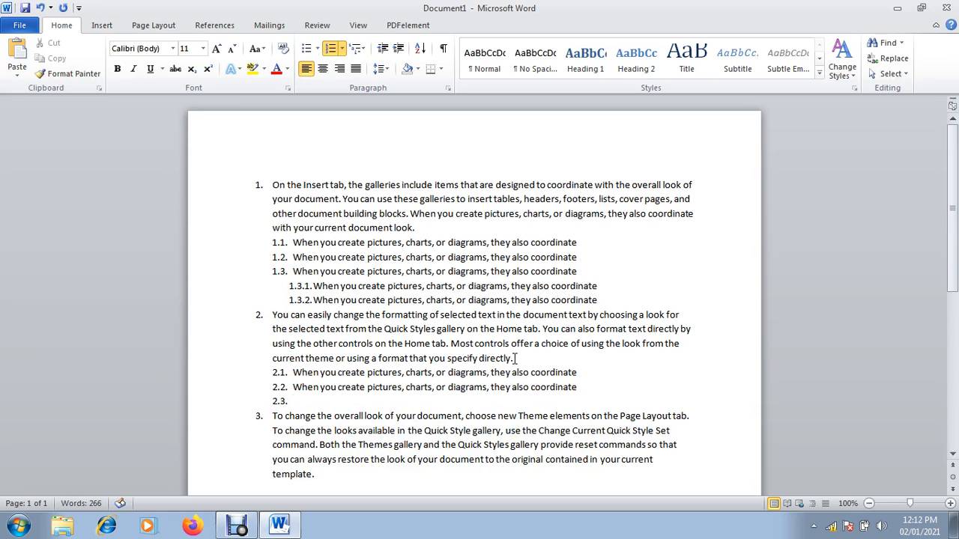
{"action": "key", "text": "Tab"}
{"action": "key", "text": "ctrl+v"}
{"action": "key", "text": "Return"}
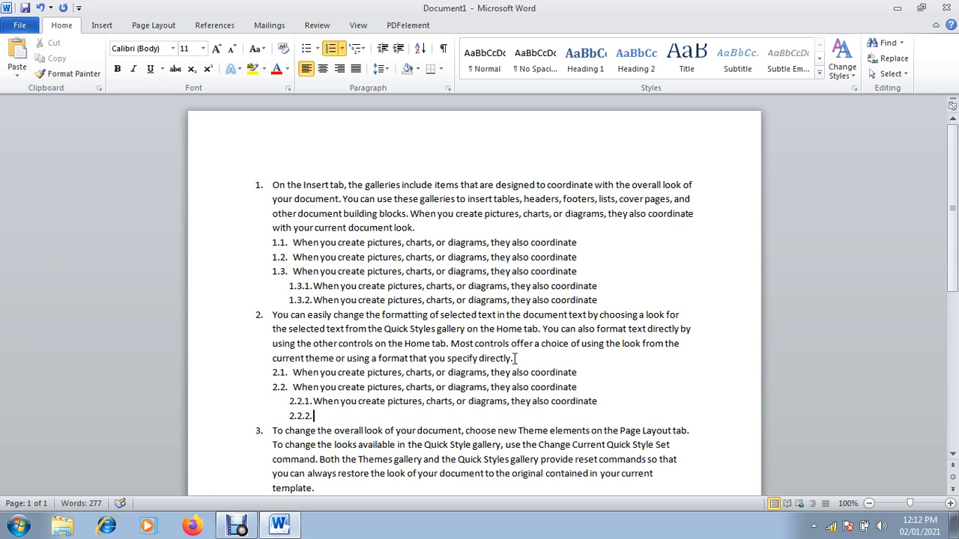
{"action": "key", "text": "Tab"}
{"action": "key", "text": "ctrl+v"}
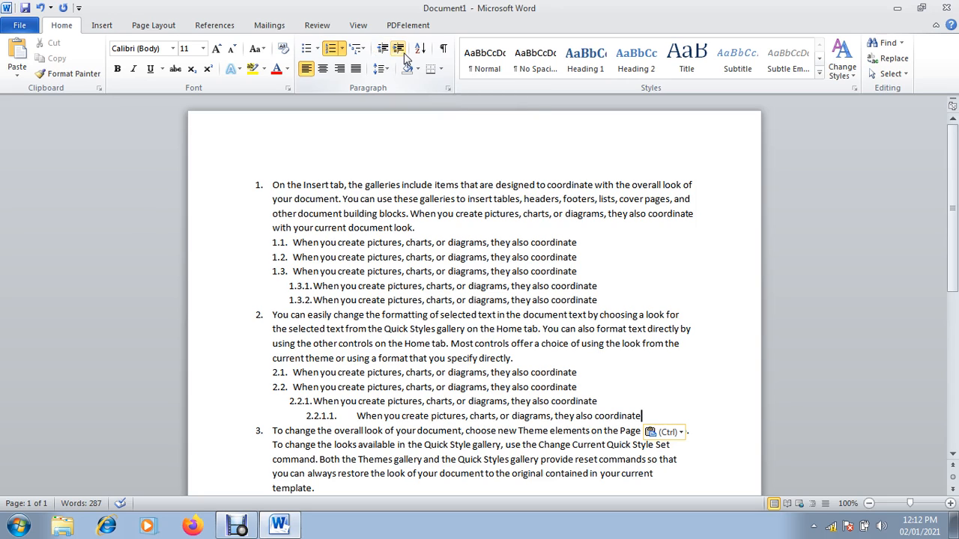
Clear the document and type Tense, Present, Past and Future on separate lines
{"action": "key", "text": "ctrl+a"}
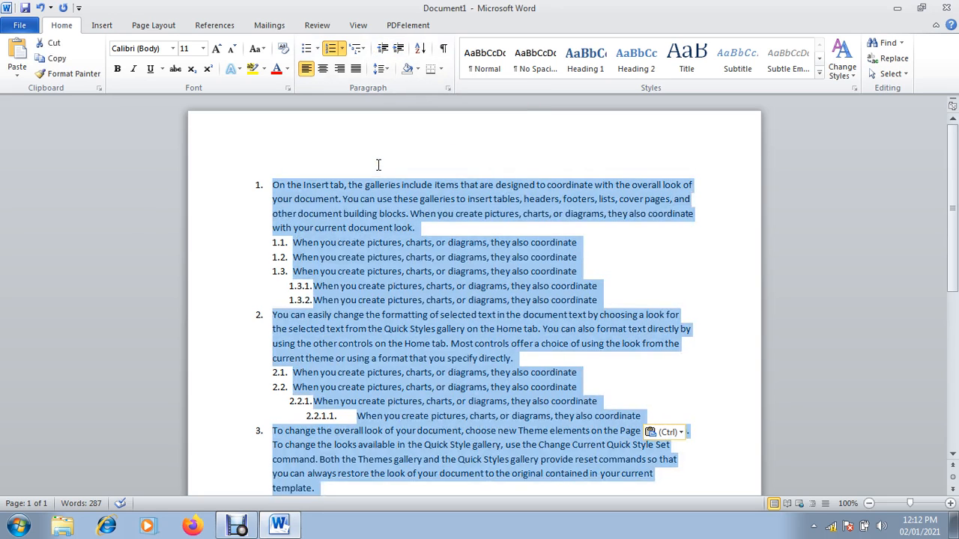
{"action": "key", "text": "Delete"}
{"action": "type", "text": "Tense"}
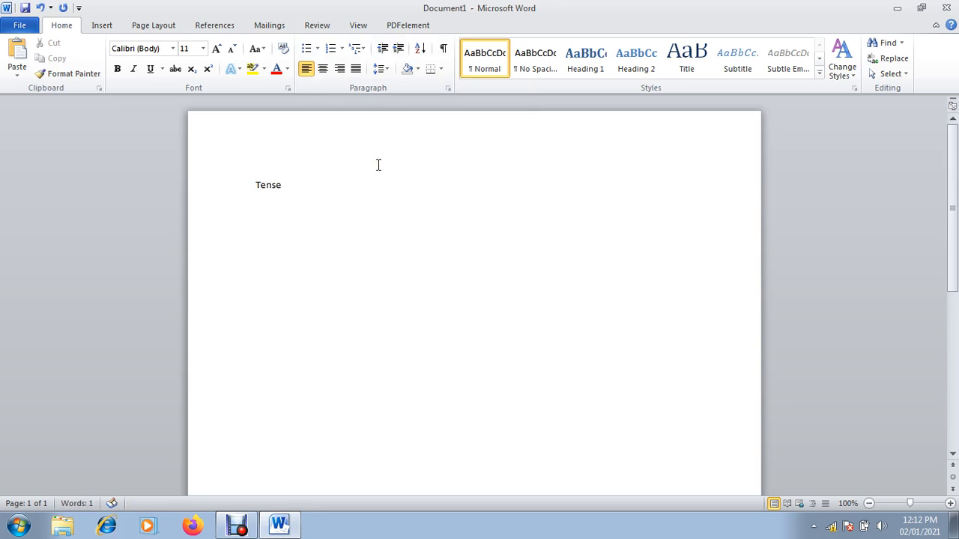
{"action": "key", "text": "Return"}
{"action": "type", "text": "Present"}
{"action": "key", "text": "Return"}
{"action": "type", "text": "Past"}
{"action": "key", "text": "Return"}
{"action": "type", "text": "Future"}
{"action": "key", "text": "Return"}
Give the Tense line an arrowhead bullet
{"action": "left_click", "coordinate": [257, 186]}
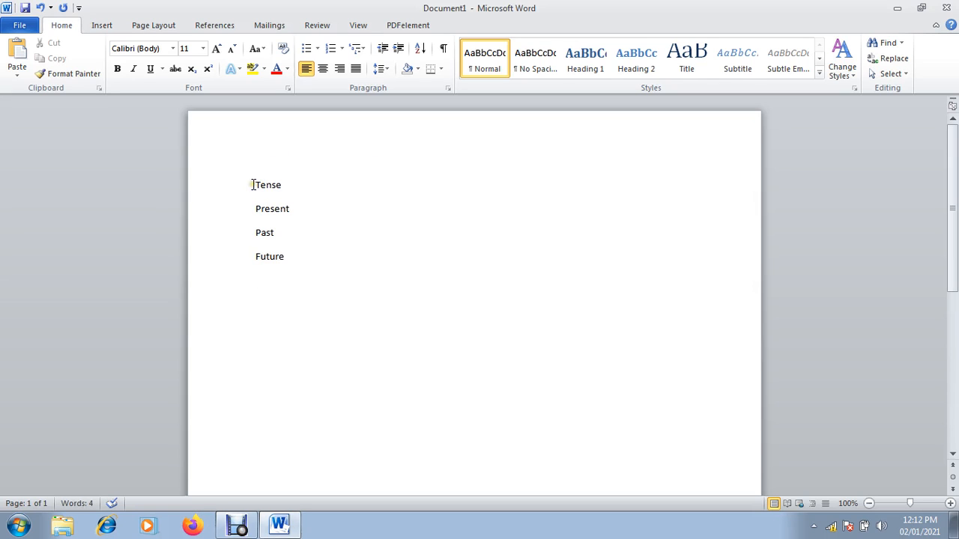
{"action": "left_click", "coordinate": [317, 48]}
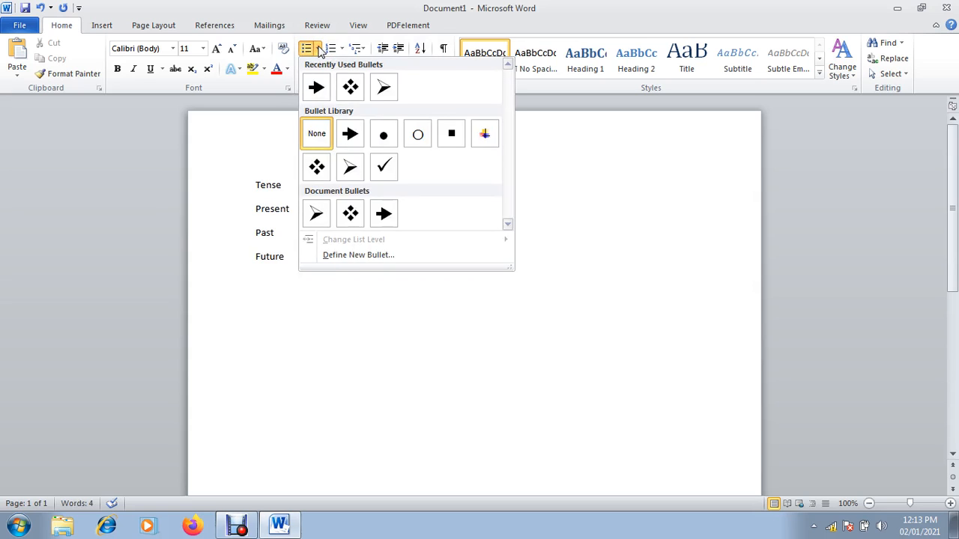
{"action": "left_click", "coordinate": [384, 86]}
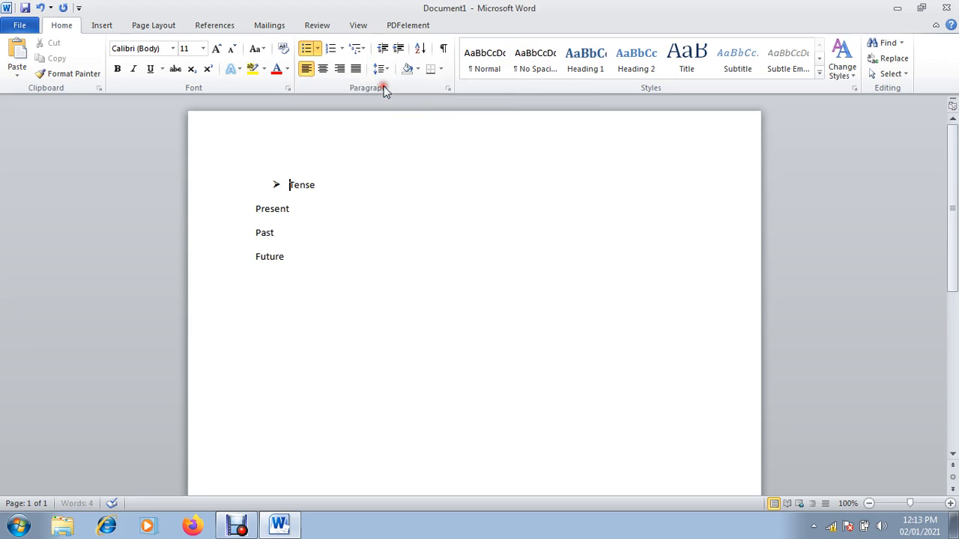
Give the Present line a checkmark bullet
{"action": "left_click", "coordinate": [254, 209]}
{"action": "left_click", "coordinate": [318, 48]}
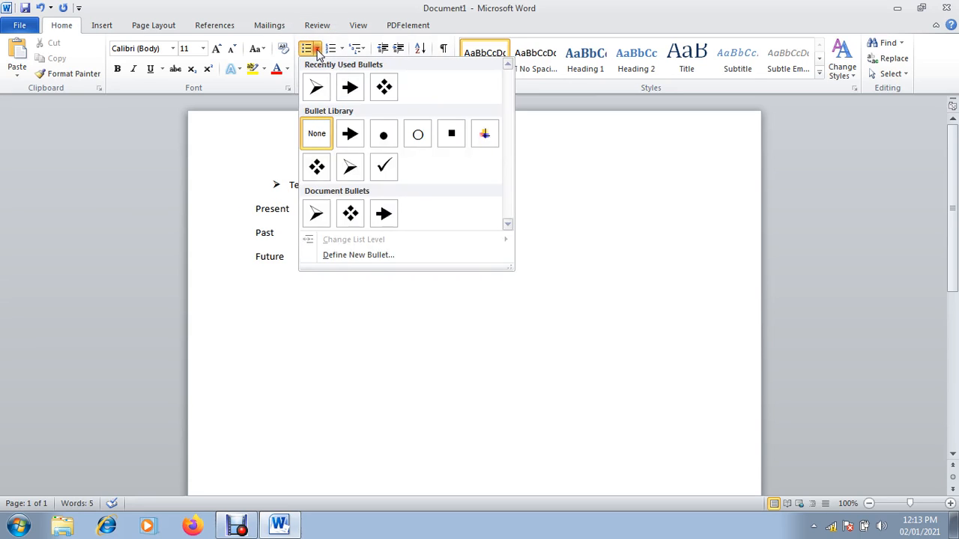
{"action": "left_click", "coordinate": [384, 168]}
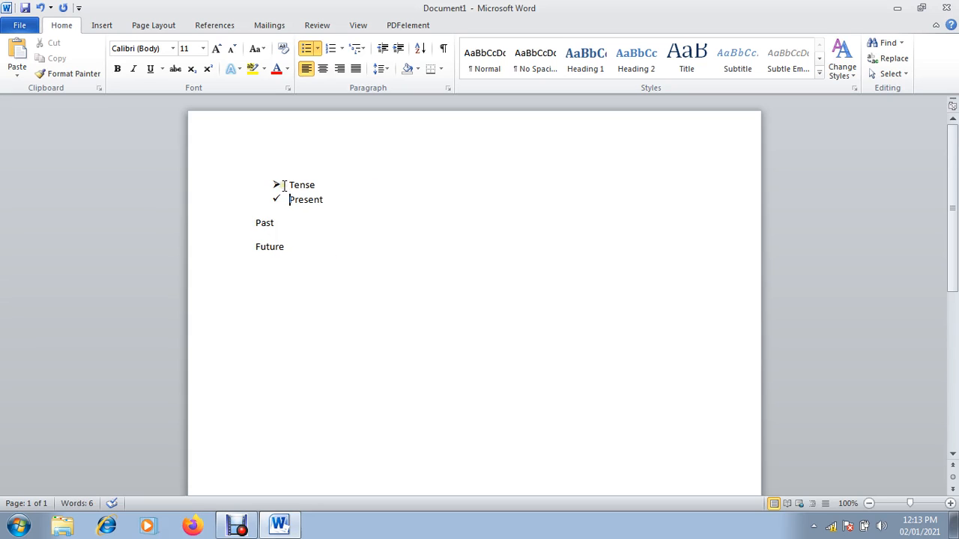
Indent the Past and Future lines four steps right, just past the page centre
{"action": "left_click", "coordinate": [253, 226]}
{"action": "key", "text": "ctrl+shift+End"}
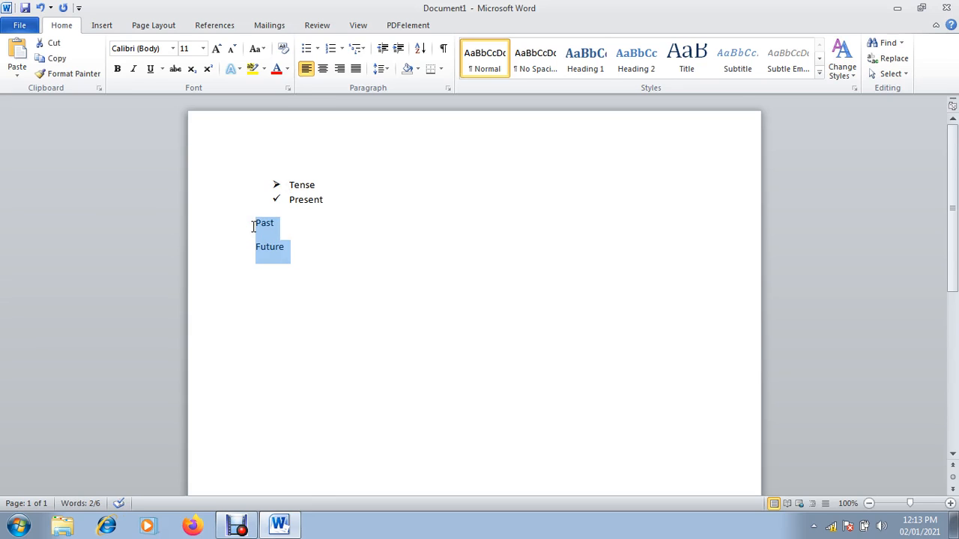
{"action": "left_click", "coordinate": [398, 49]}
{"action": "left_click", "coordinate": [399, 50]}
{"action": "left_click", "coordinate": [399, 50]}
{"action": "left_click", "coordinate": [399, 50]}
{"action": "left_click", "coordinate": [399, 50]}
{"action": "left_click", "coordinate": [399, 50]}
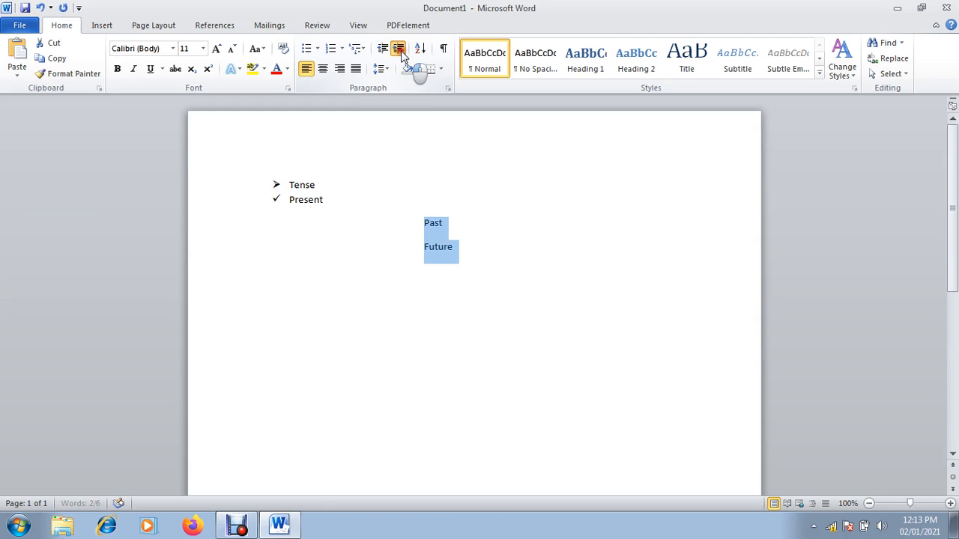
{"action": "left_click", "coordinate": [399, 51]}
{"action": "left_click", "coordinate": [398, 50]}
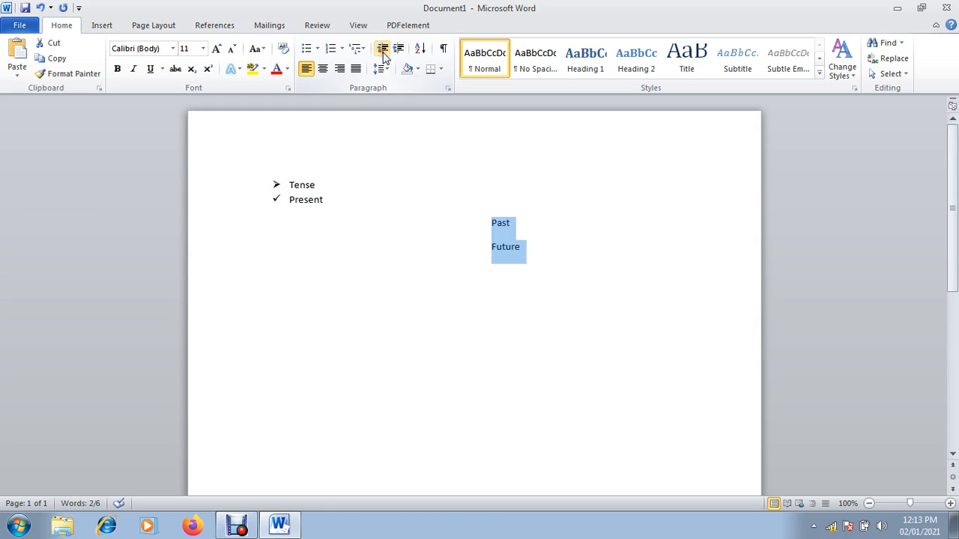
{"action": "left_click", "coordinate": [383, 51]}
{"action": "left_click", "coordinate": [383, 51]}
{"action": "left_click", "coordinate": [383, 51]}
{"action": "left_click", "coordinate": [382, 51]}
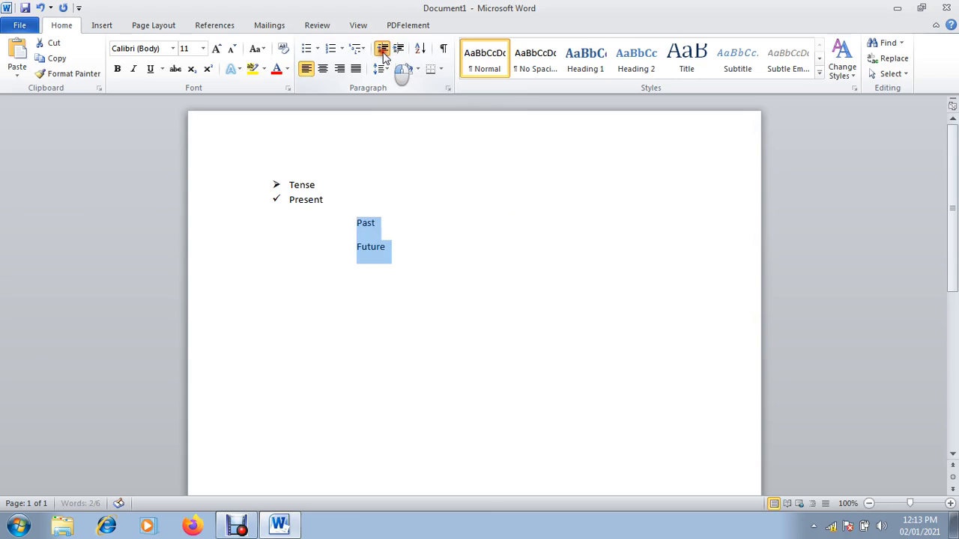
{"action": "left_click", "coordinate": [383, 51]}
{"action": "left_click", "coordinate": [383, 51]}
{"action": "left_click", "coordinate": [398, 51]}
{"action": "left_click", "coordinate": [398, 51]}
{"action": "left_click", "coordinate": [398, 51]}
{"action": "left_click", "coordinate": [397, 51]}
{"action": "left_click", "coordinate": [398, 51]}
{"action": "left_click", "coordinate": [398, 51]}
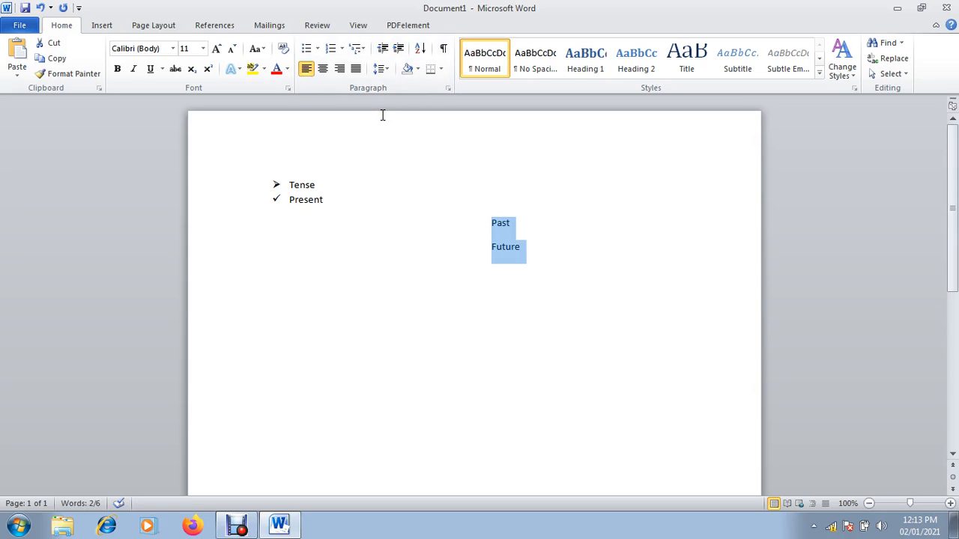
Replace the Tense lines with three =rand() sample paragraphs and select them all
{"action": "key", "text": "ctrl+a"}
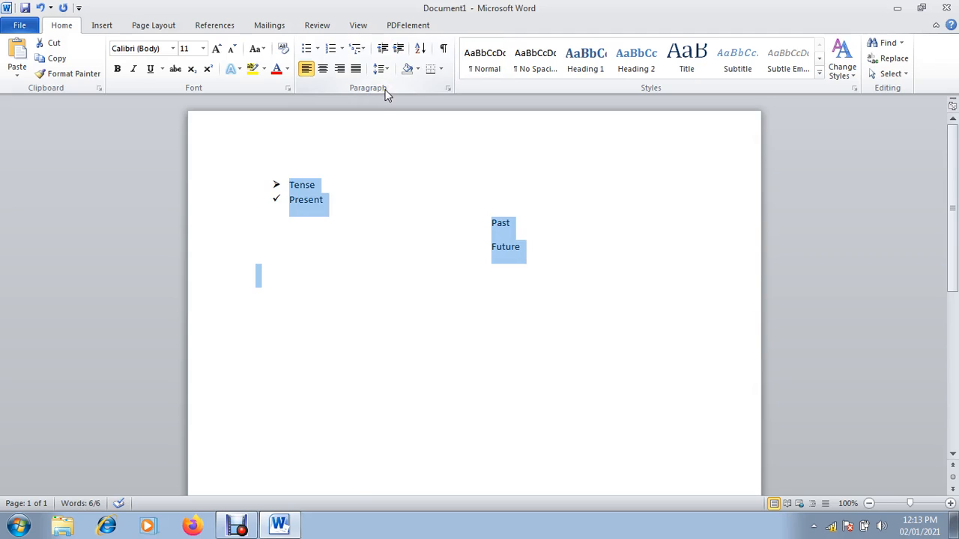
{"action": "key", "text": "Delete"}
{"action": "type", "text": "=rand()"}
{"action": "key", "text": "Return"}
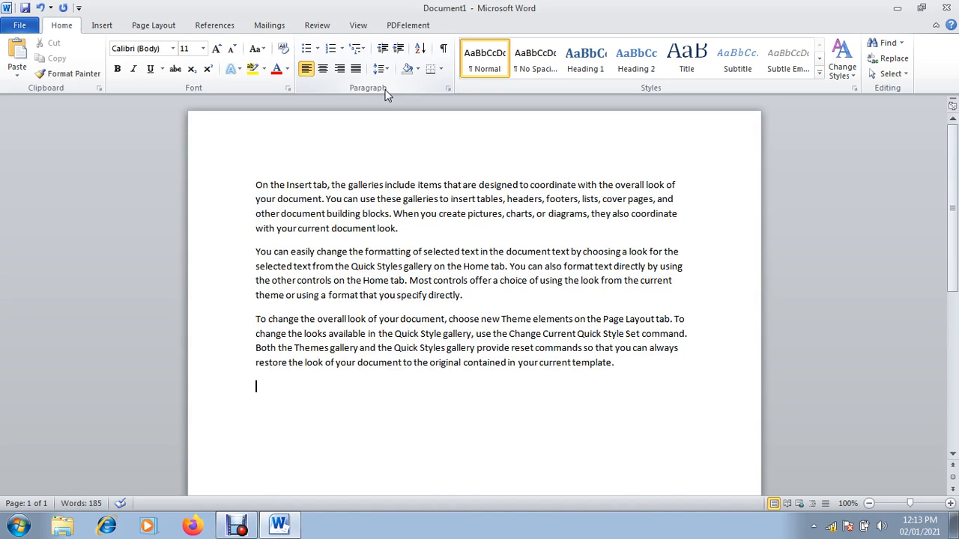
{"action": "key", "text": "ctrl+a"}
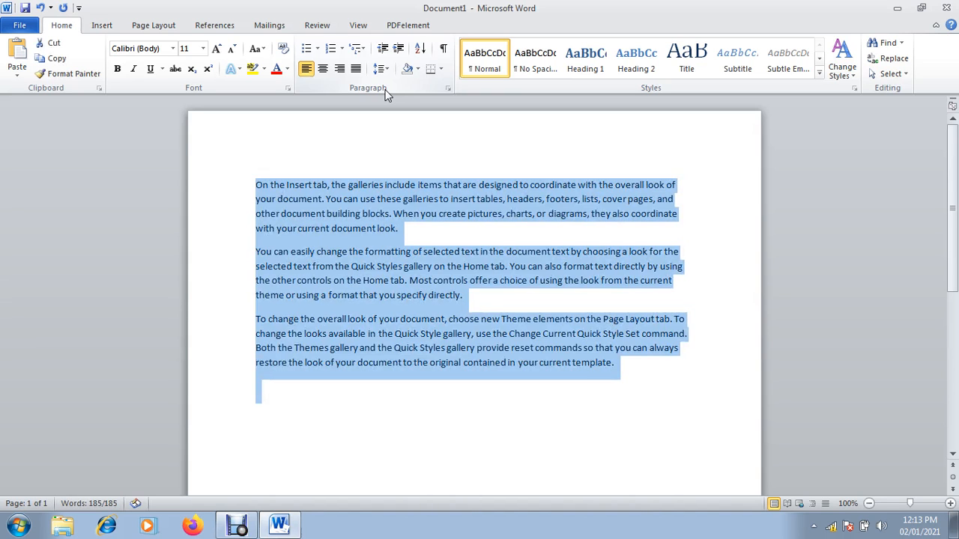
Try centre and right alignment on the sample paragraphs, then justify them
{"action": "left_click", "coordinate": [323, 71]}
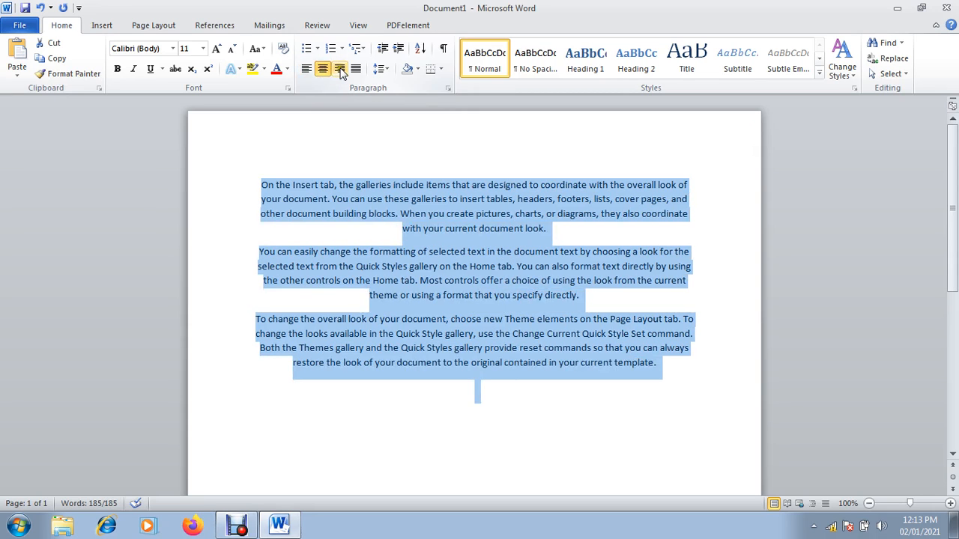
{"action": "left_click", "coordinate": [341, 71]}
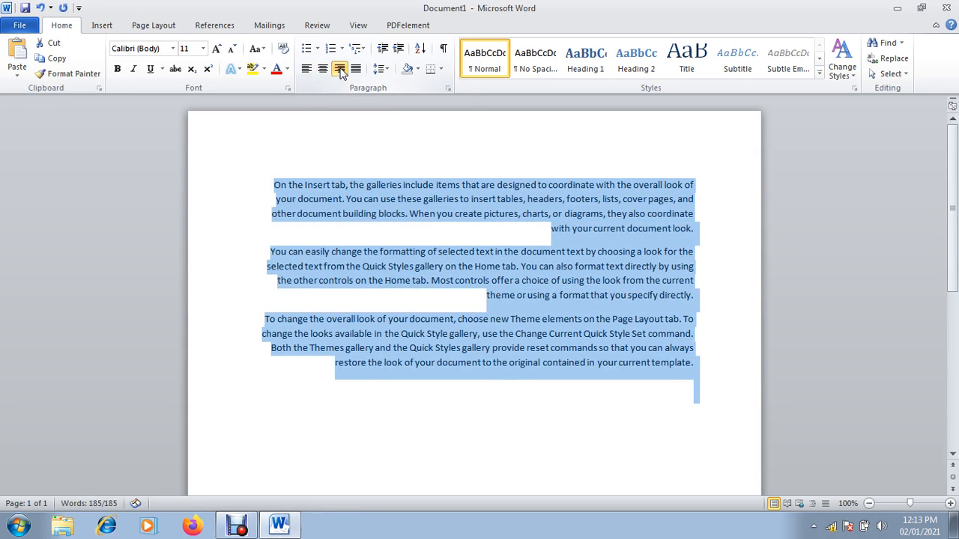
{"action": "left_click", "coordinate": [357, 70]}
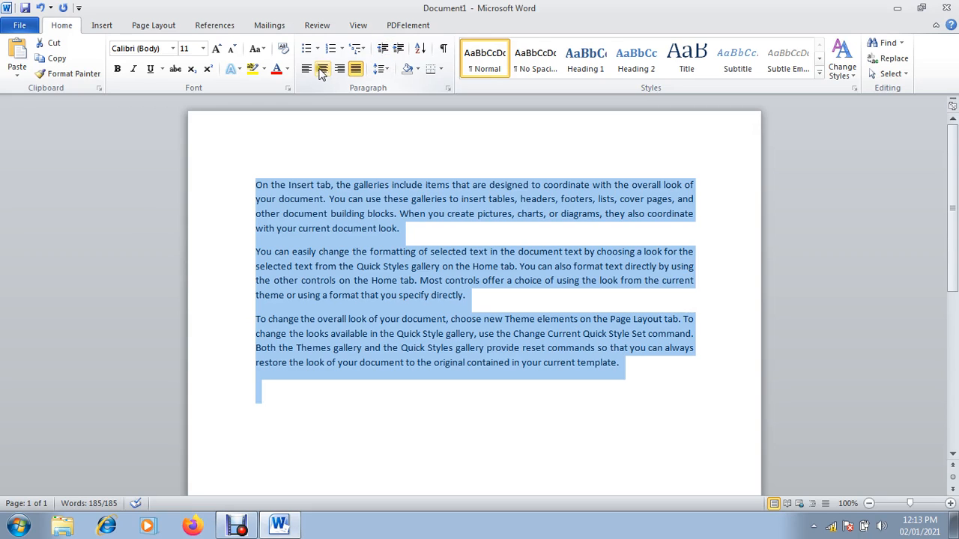
Double-space the paragraphs at 2.0, then set them back to 1.15 line spacing
{"action": "left_click", "coordinate": [384, 69]}
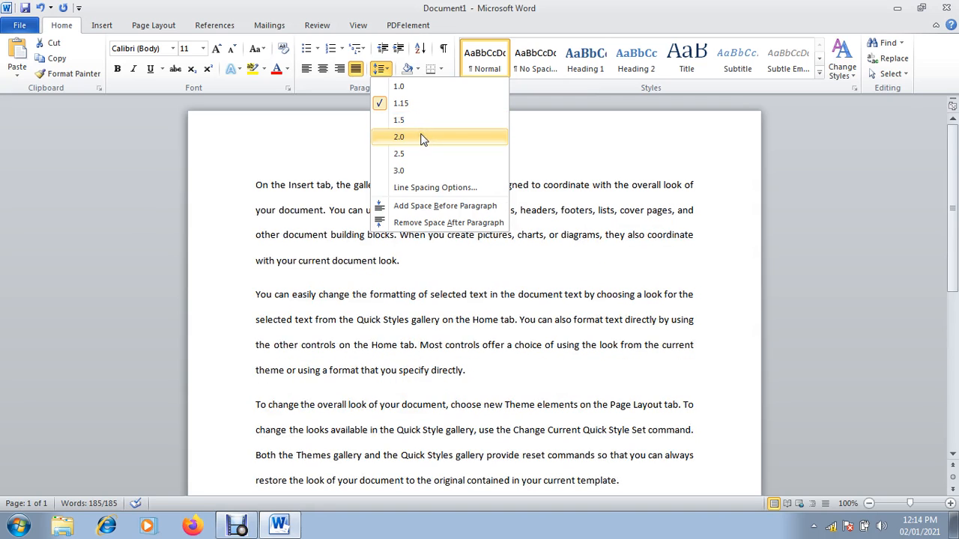
{"action": "left_click", "coordinate": [421, 138]}
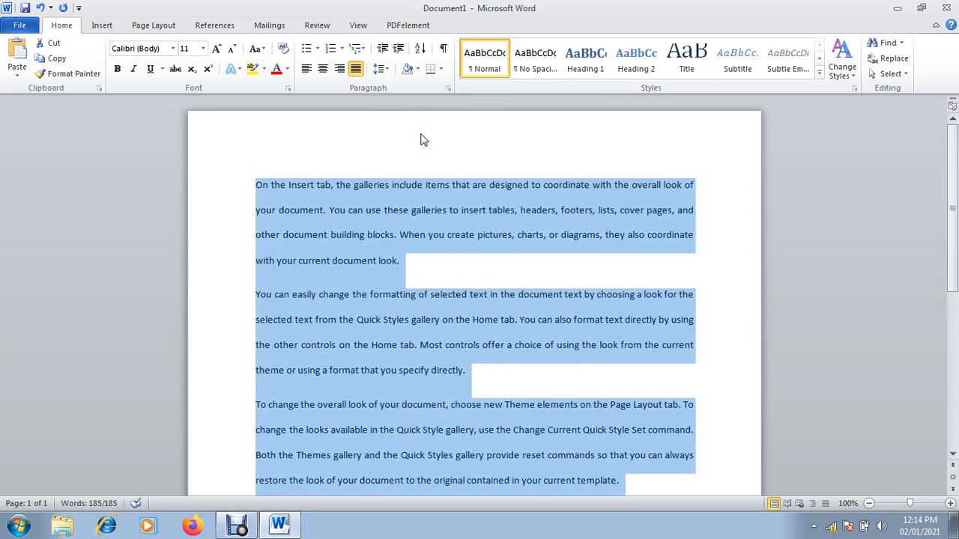
{"action": "left_click", "coordinate": [385, 69]}
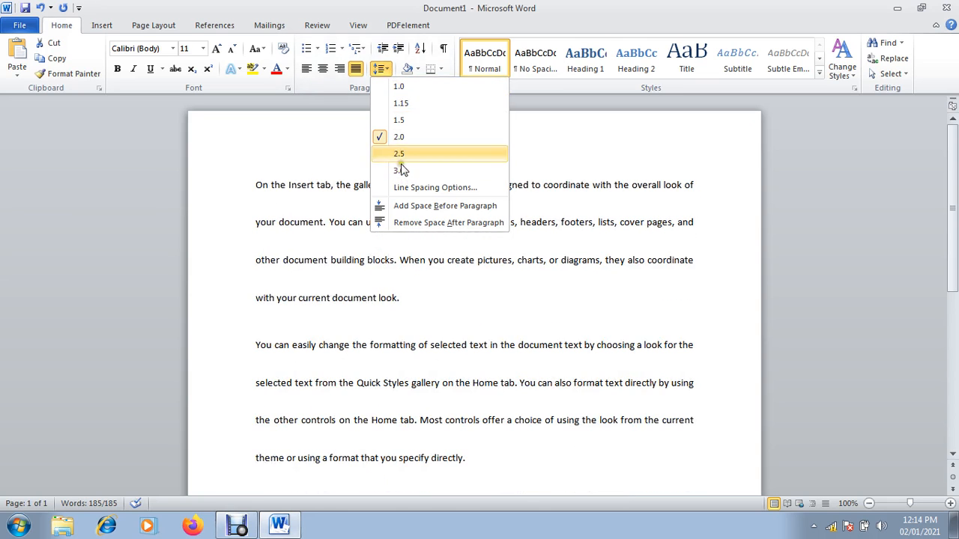
{"action": "left_click", "coordinate": [412, 104]}
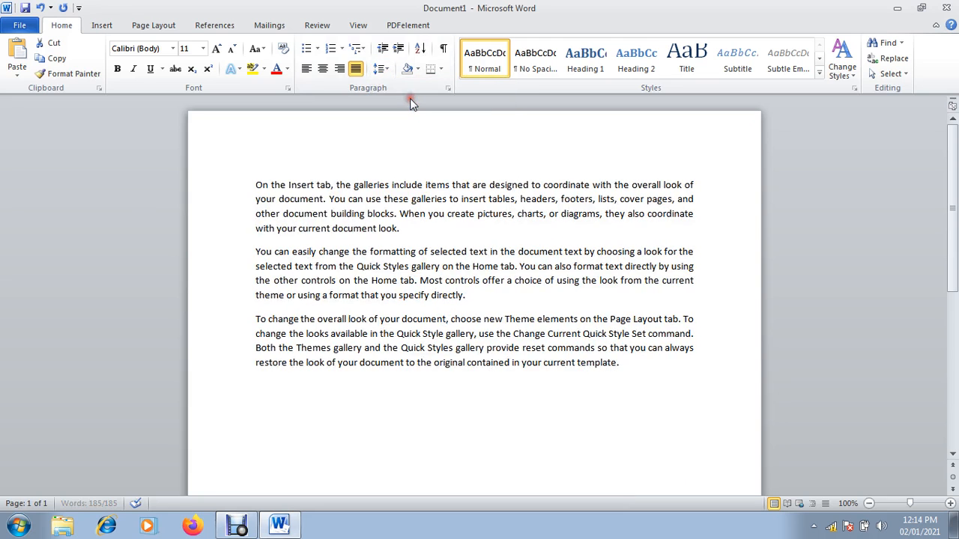
Select all the text, review the line spacing choices without changing them, then deselect
{"action": "key", "text": "ctrl+a"}
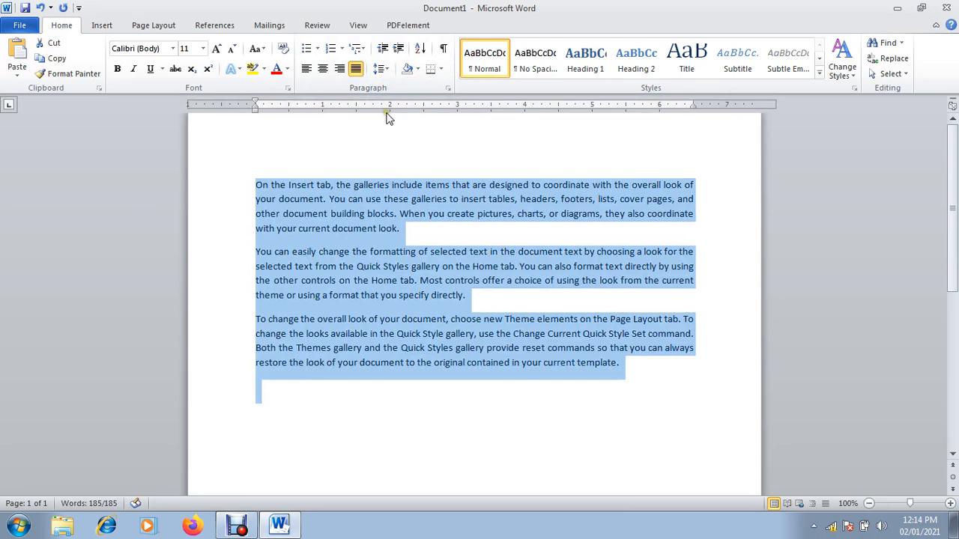
{"action": "left_click", "coordinate": [384, 69]}
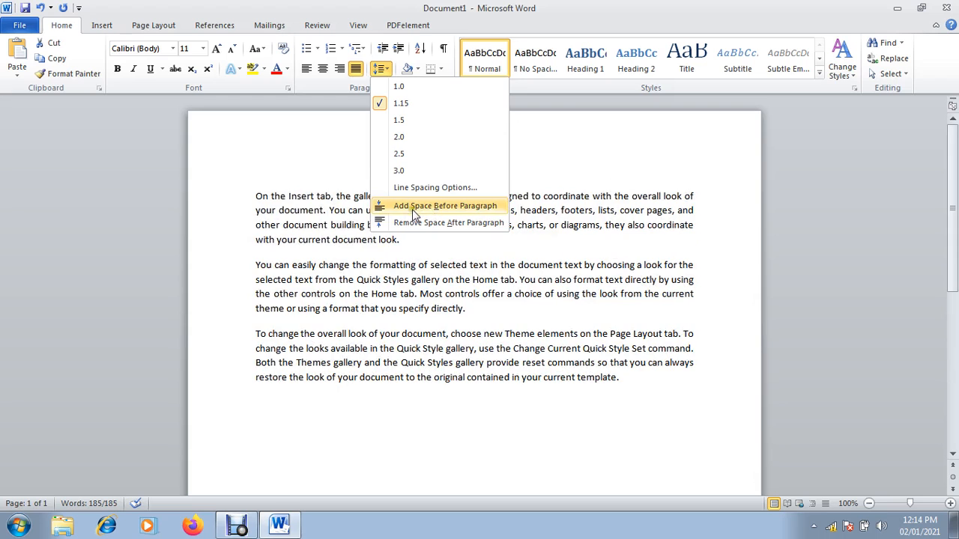
{"action": "left_click", "coordinate": [409, 274]}
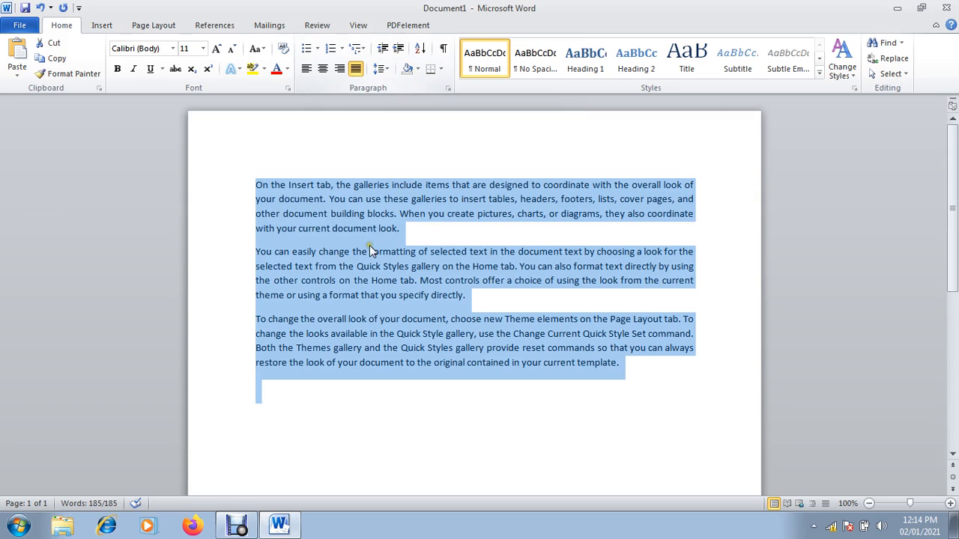
{"action": "left_click", "coordinate": [283, 383]}
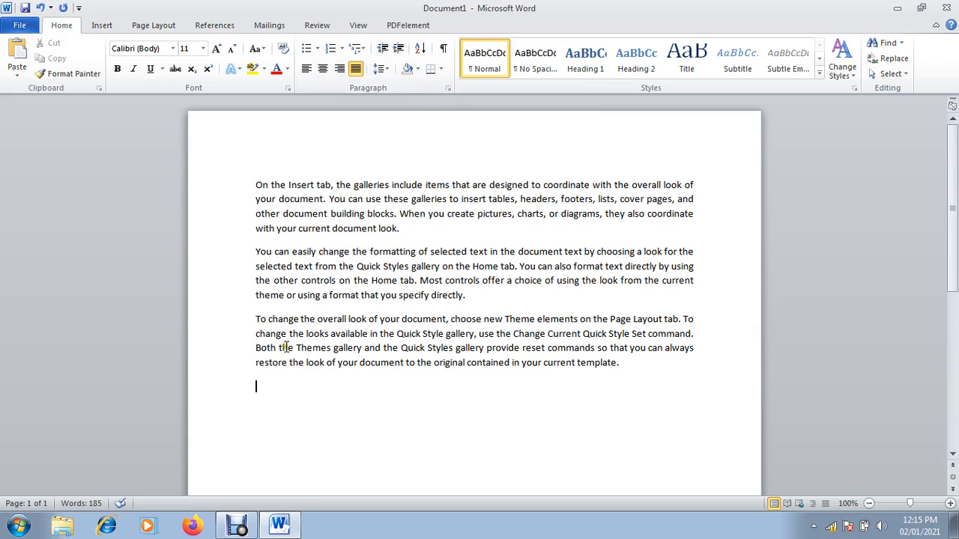
Put an outside box border around the first sample paragraph
{"action": "left_click", "coordinate": [254, 185]}
{"action": "left_click", "coordinate": [440, 69]}
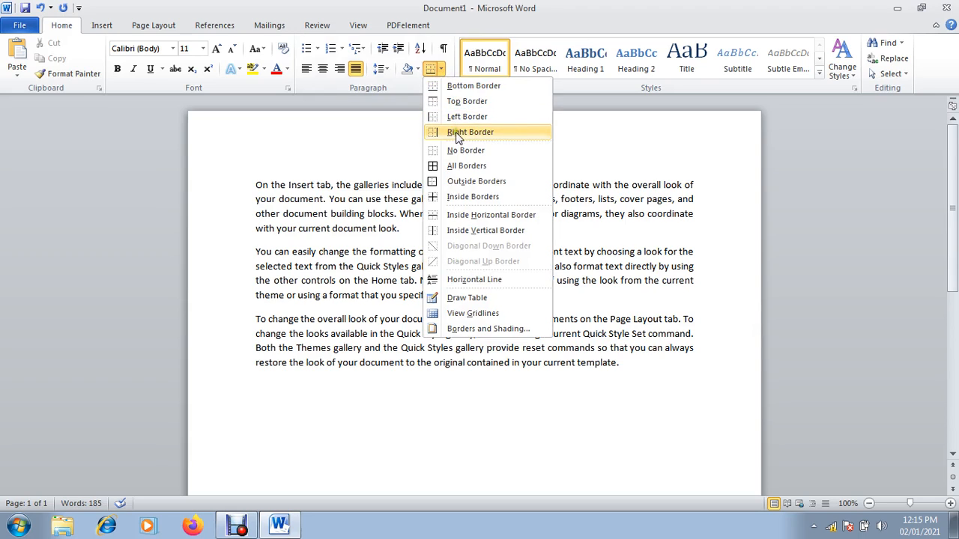
{"action": "left_click", "coordinate": [467, 182]}
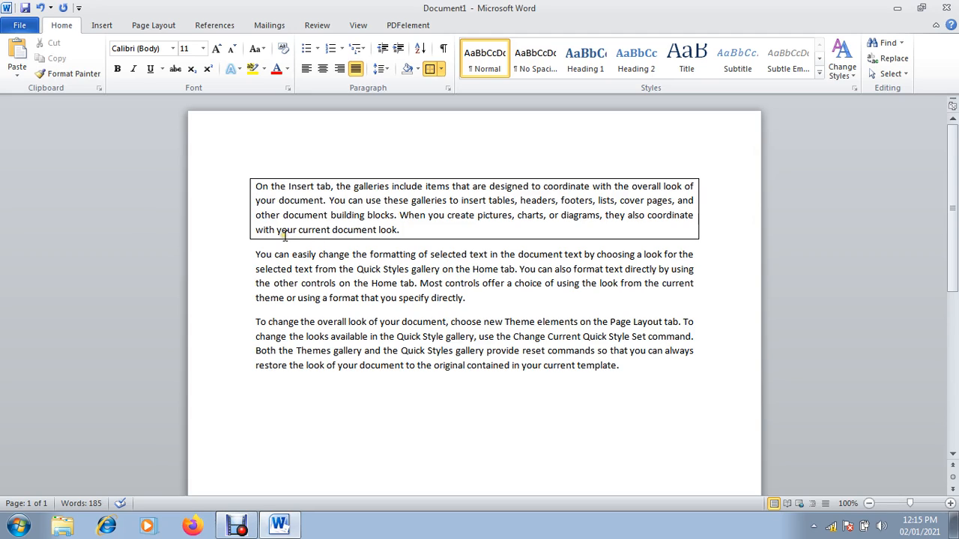
Box the first line of the second paragraph with its own outside border
{"action": "left_click", "coordinate": [255, 254]}
{"action": "key", "text": "shift+End"}
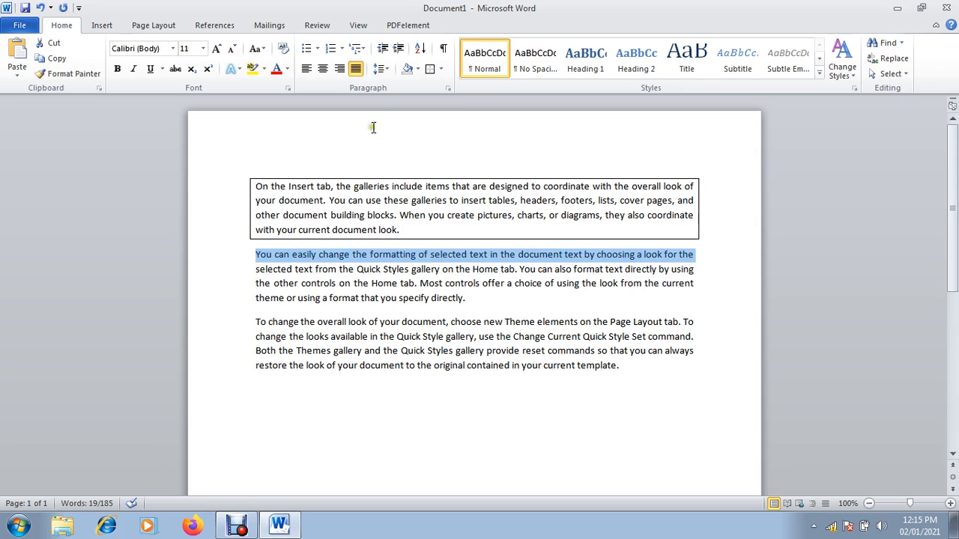
{"action": "left_click", "coordinate": [442, 68]}
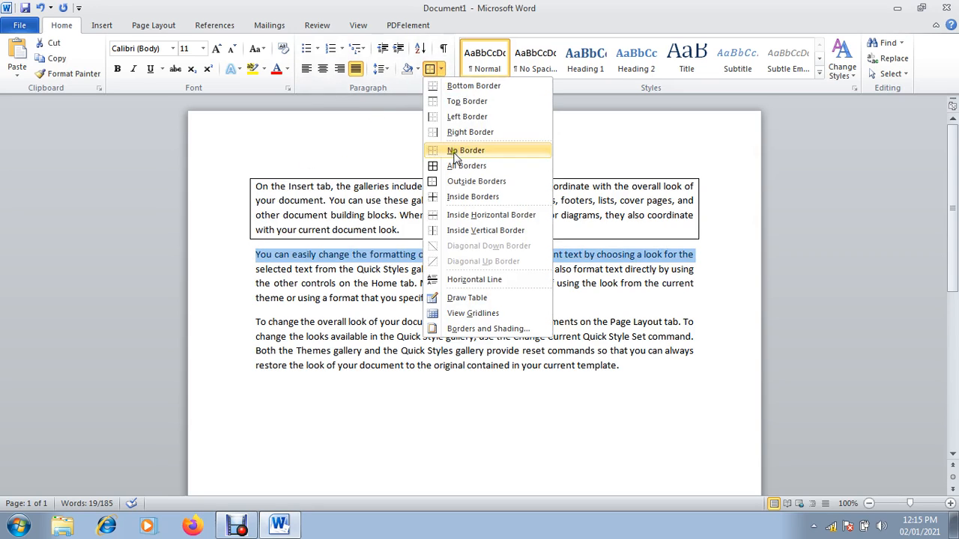
{"action": "left_click", "coordinate": [459, 184]}
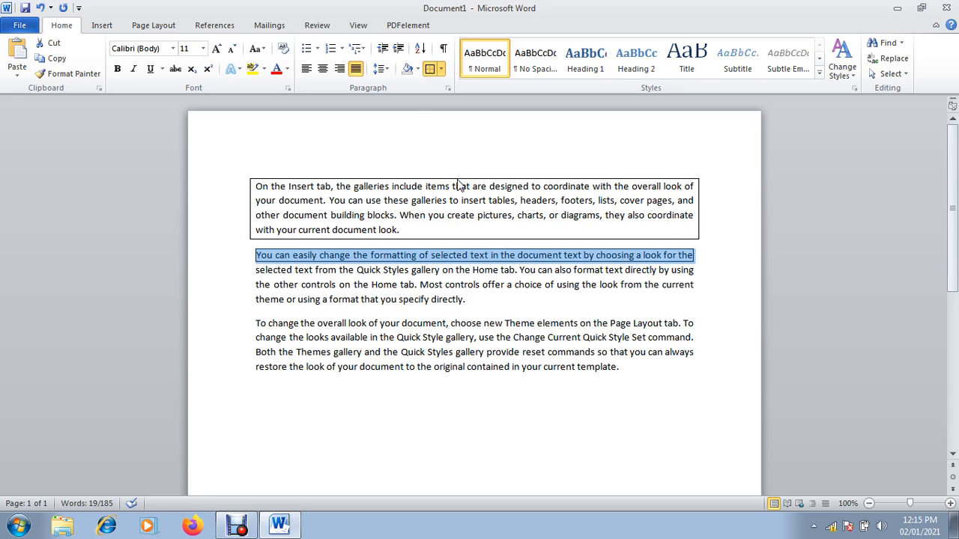
Shade the boxed line with a dark background colour and deselect it
{"action": "left_click", "coordinate": [418, 70]}
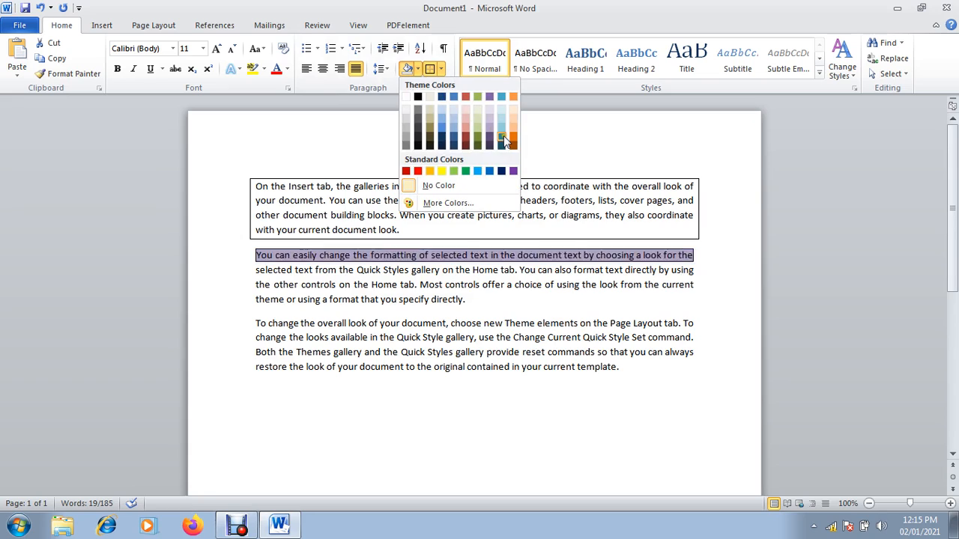
{"action": "left_click", "coordinate": [453, 146]}
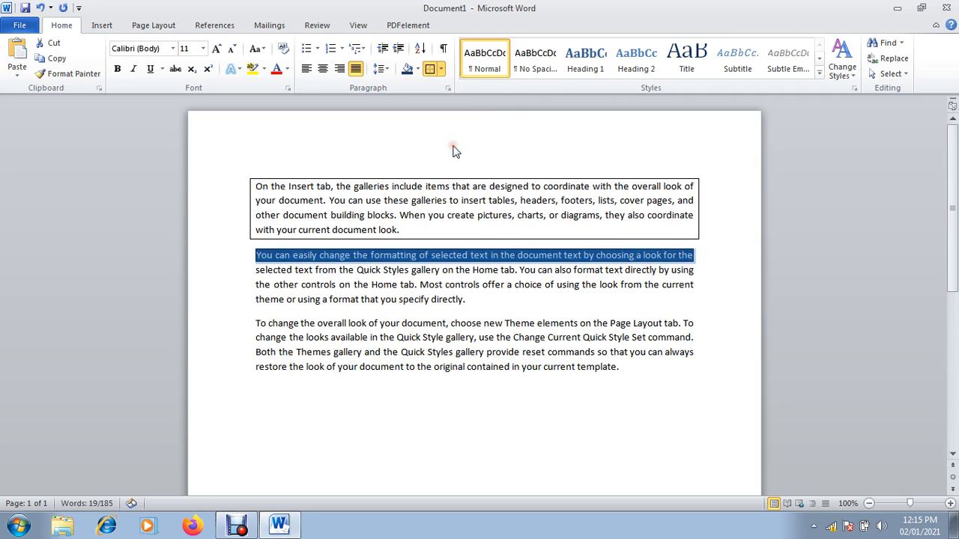
{"action": "left_click", "coordinate": [362, 337]}
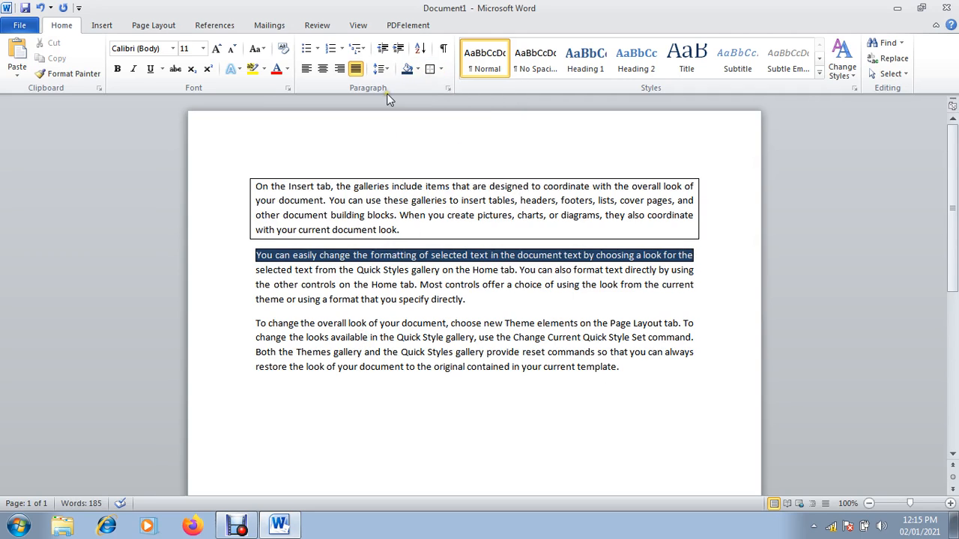
{"action": "left_click", "coordinate": [442, 68]}
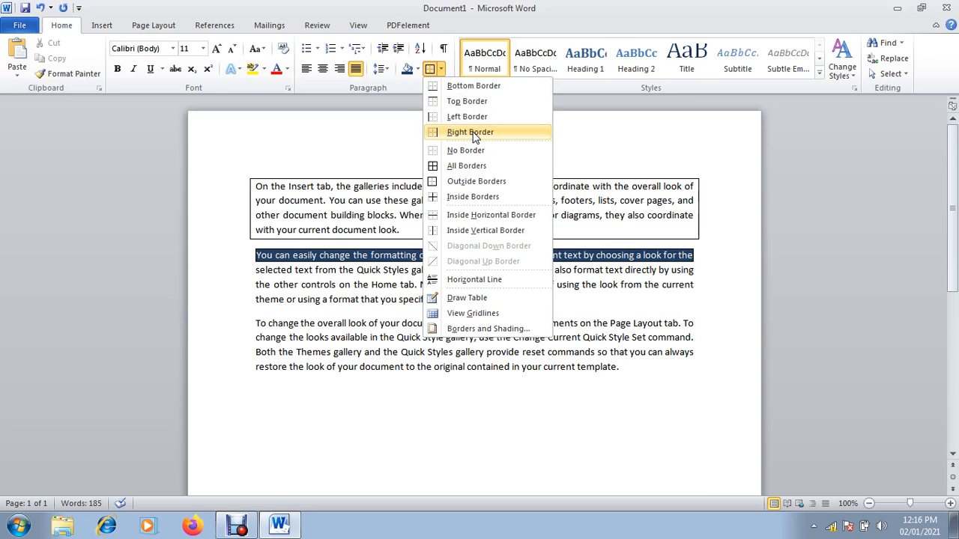
Browse the Change Styles Quick Styles gallery and close it without applying a style
{"action": "left_click", "coordinate": [607, 286]}
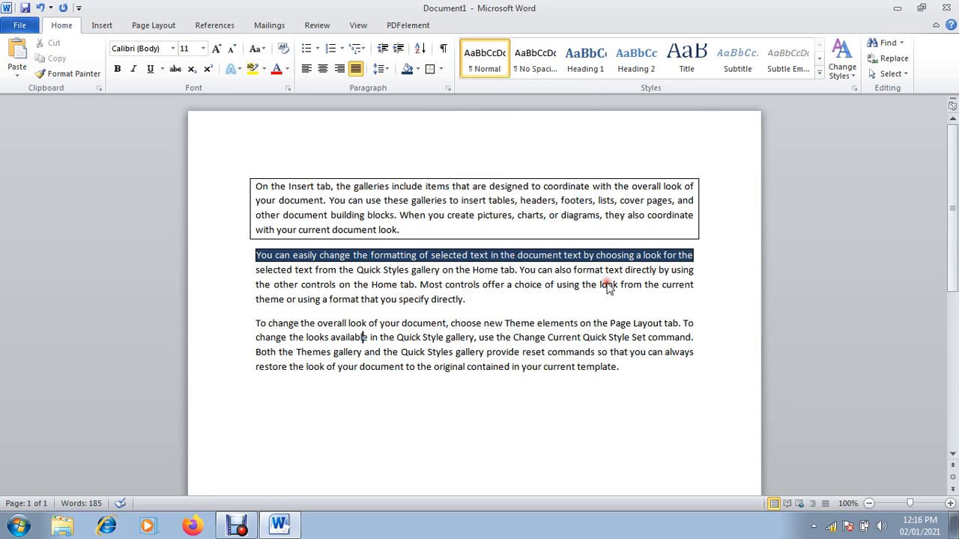
{"action": "left_click", "coordinate": [851, 78]}
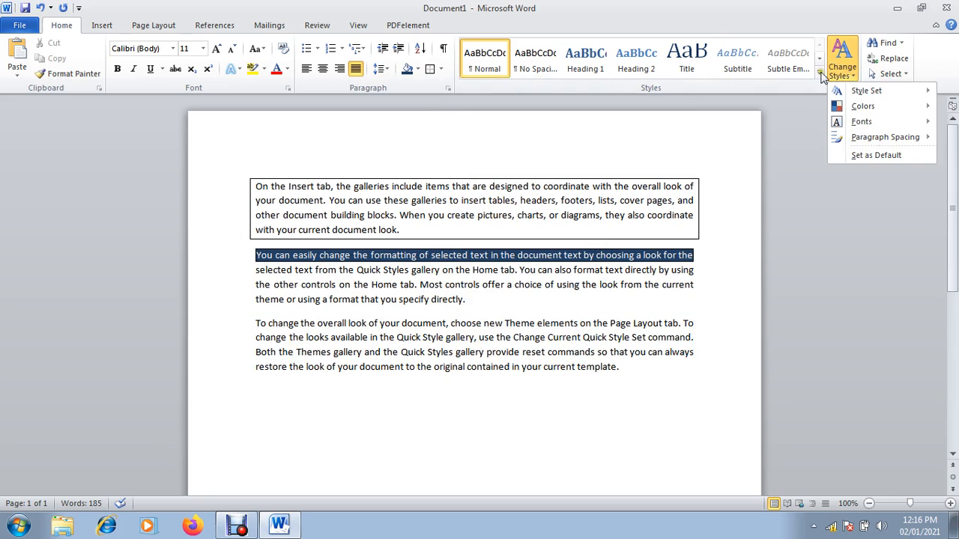
{"action": "left_click", "coordinate": [819, 75]}
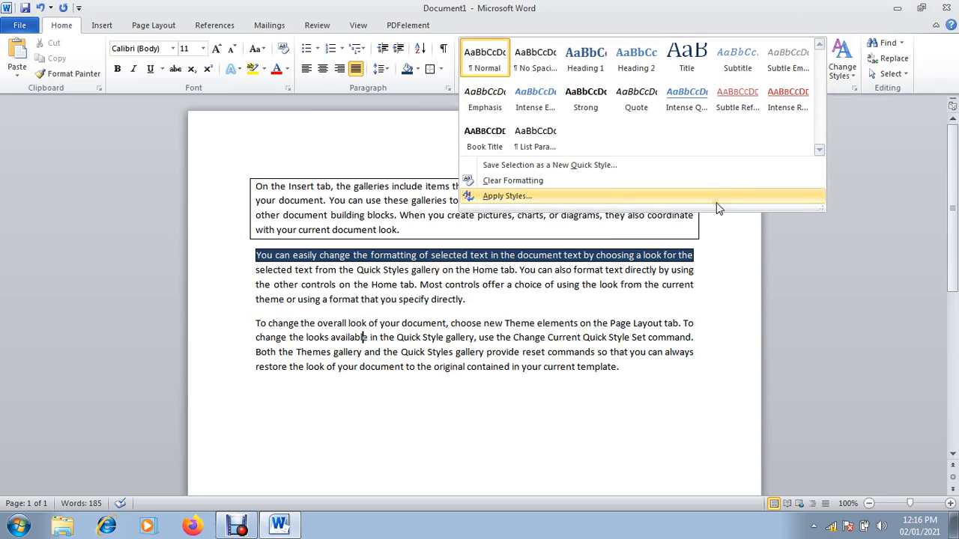
{"action": "left_click", "coordinate": [583, 343]}
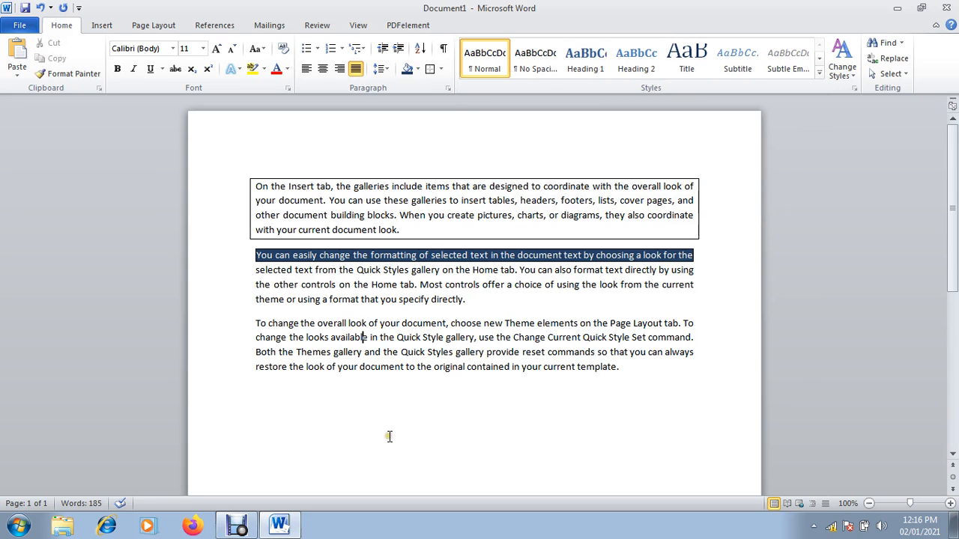
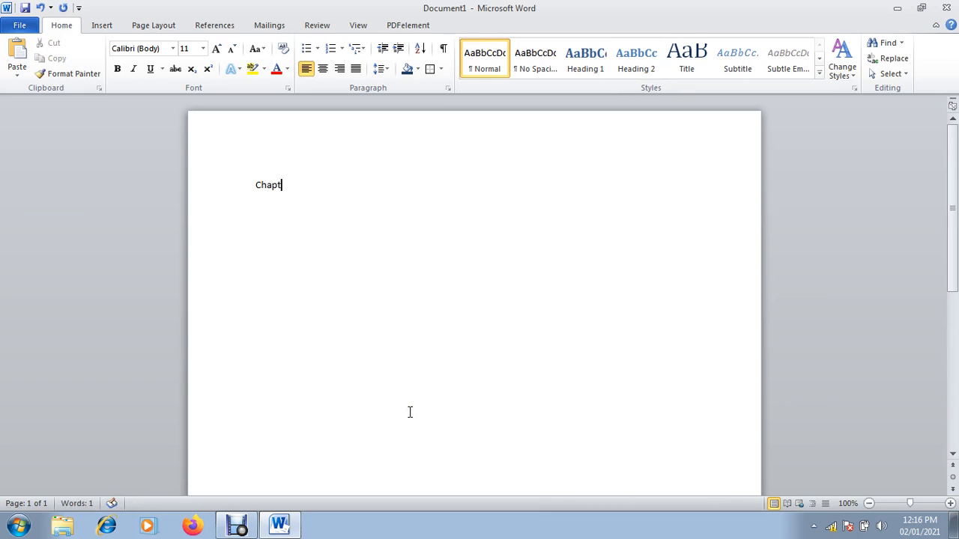
Type the Chapter-1 heading, generate three sample paragraphs with =rand(), and select the heading
{"action": "type", "text": "er-1"}
{"action": "key", "text": "Return"}
{"action": "type", "text": "+rand()"}
{"action": "key", "text": "BackSpace"}
{"action": "key", "text": "BackSpace"}
{"action": "key", "text": "BackSpace"}
{"action": "key", "text": "BackSpace"}
{"action": "key", "text": "BackSpace"}
{"action": "key", "text": "BackSpace"}
{"action": "key", "text": "BackSpace"}
{"action": "type", "text": "=rand()"}
{"action": "key", "text": "Return"}
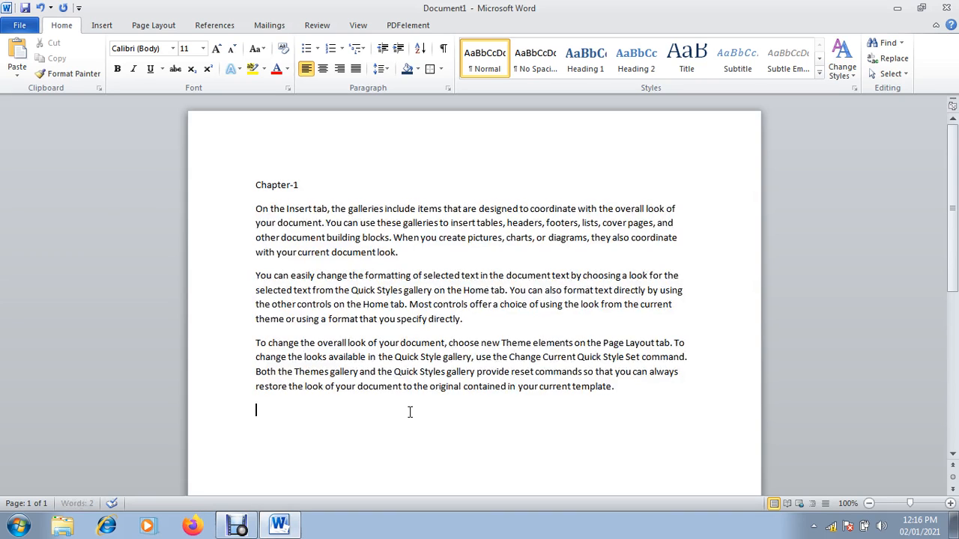
{"action": "left_click", "coordinate": [311, 185]}
{"action": "left_click_drag", "start_coordinate": [312, 185], "coordinate": [272, 188]}
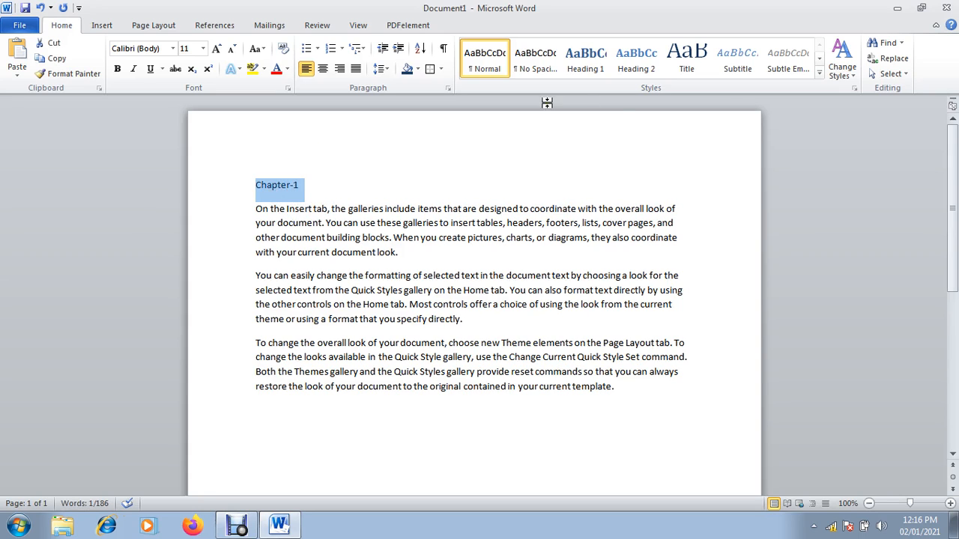
Try the style name 'Bab' in Apply Styles, reset it to Normal, and close the pane
{"action": "left_click", "coordinate": [820, 73]}
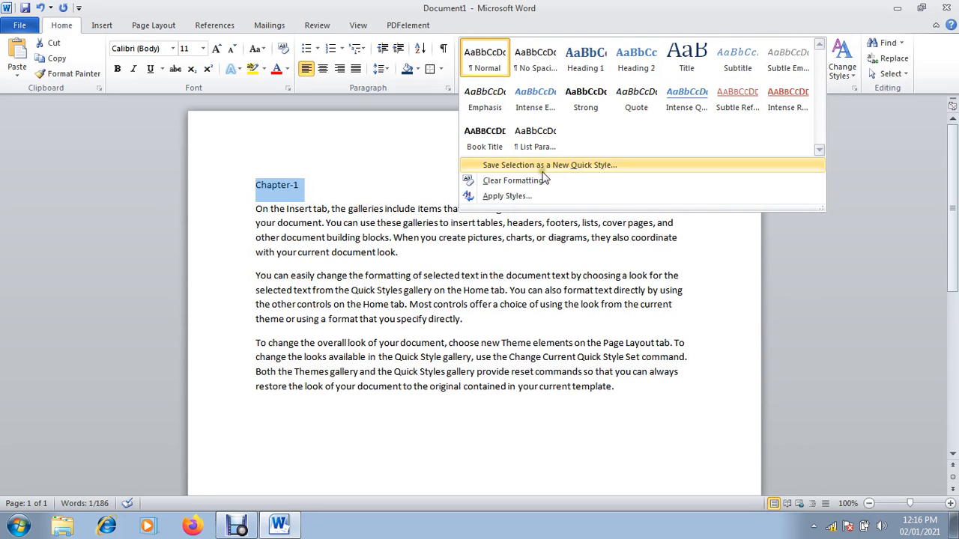
{"action": "left_click", "coordinate": [531, 196]}
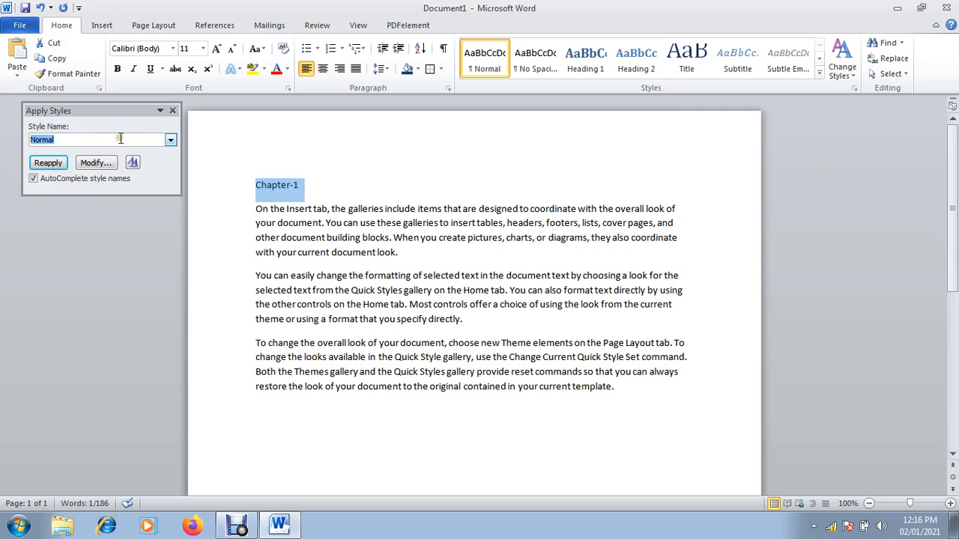
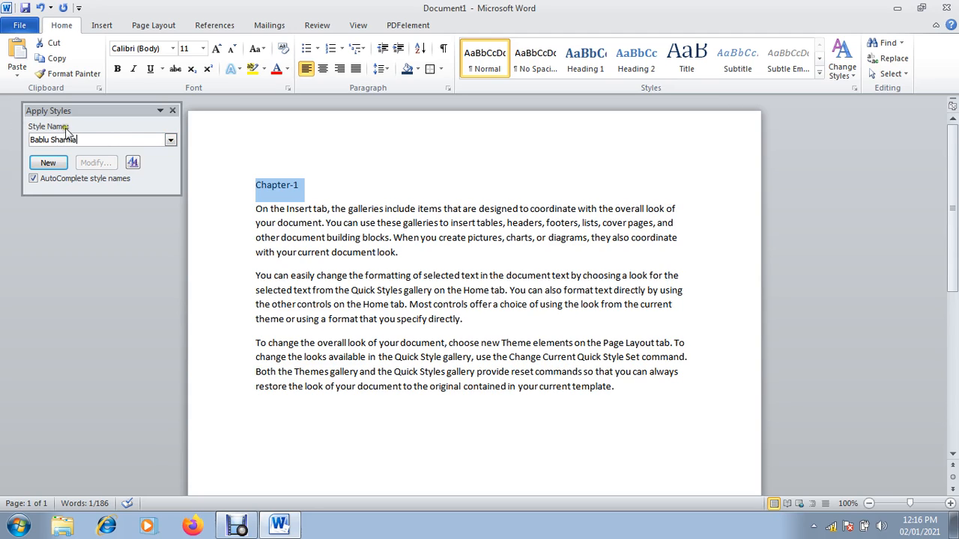
{"action": "left_click", "coordinate": [170, 141]}
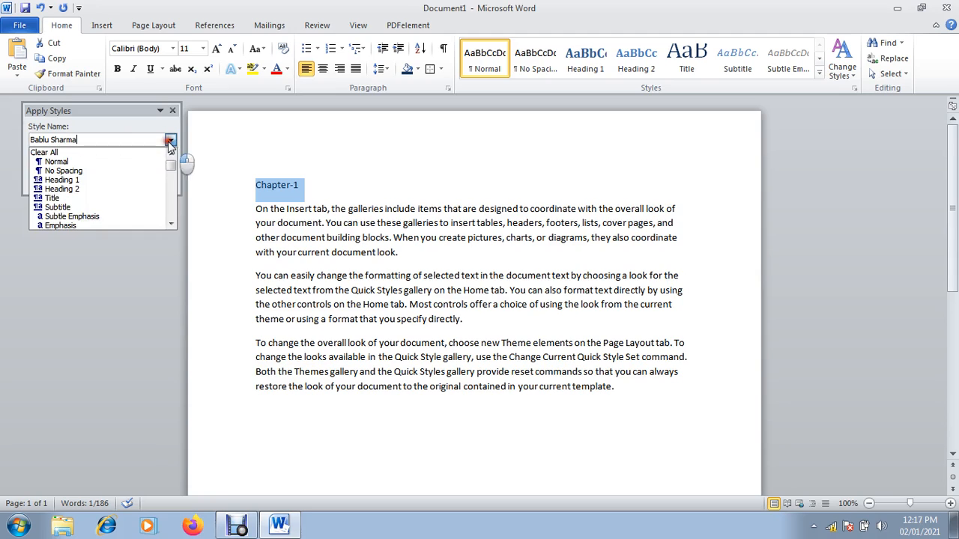
{"action": "left_click", "coordinate": [103, 152]}
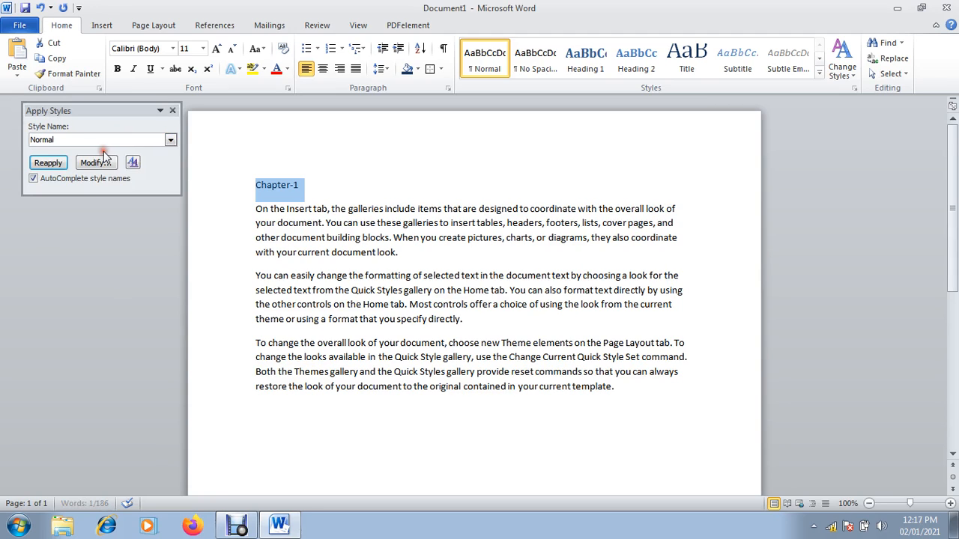
{"action": "left_click", "coordinate": [171, 111]}
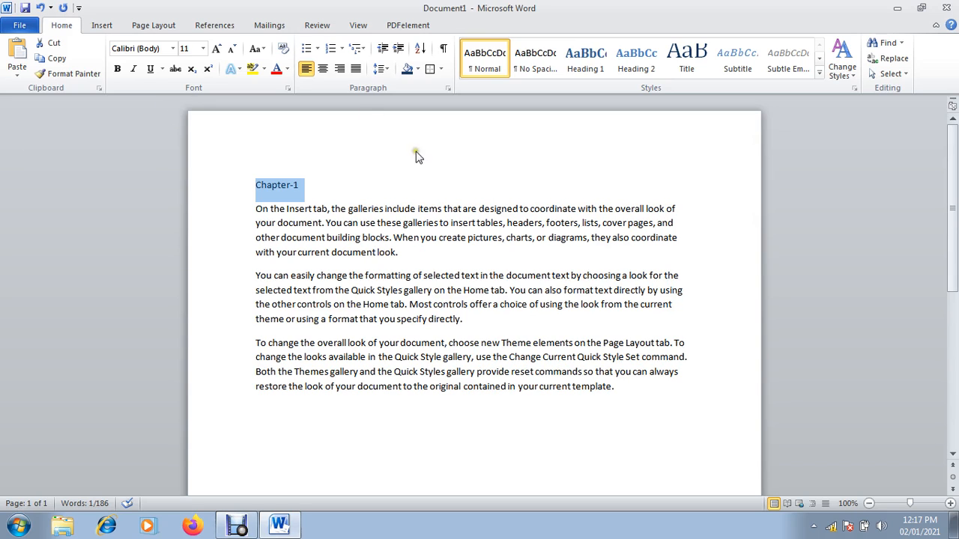
{"action": "left_click", "coordinate": [820, 75]}
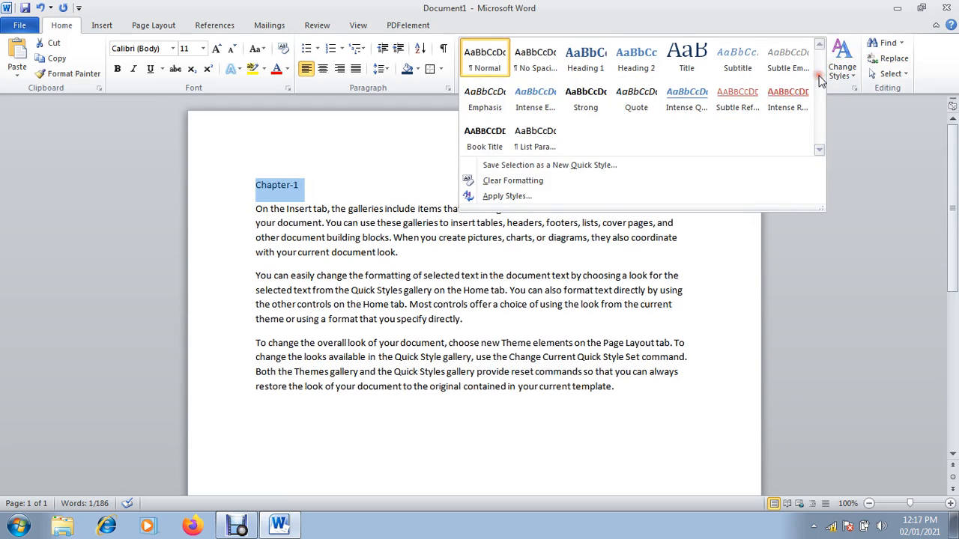
Start saving the Chapter-1 selection as a new quick style named 'B'
{"action": "left_click", "coordinate": [558, 165]}
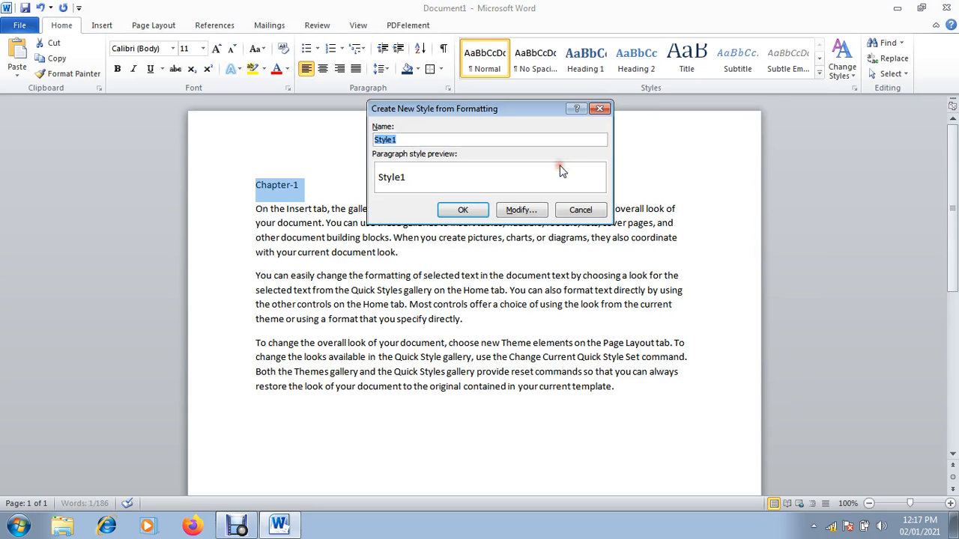
{"action": "left_click", "coordinate": [454, 140]}
{"action": "key", "text": "BackSpace"}
{"action": "key", "text": "BackSpace"}
{"action": "key", "text": "BackSpace"}
{"action": "key", "text": "BackSpace"}
{"action": "key", "text": "BackSpace"}
{"action": "type", "text": "B"}
{"action": "left_click", "coordinate": [522, 210]}
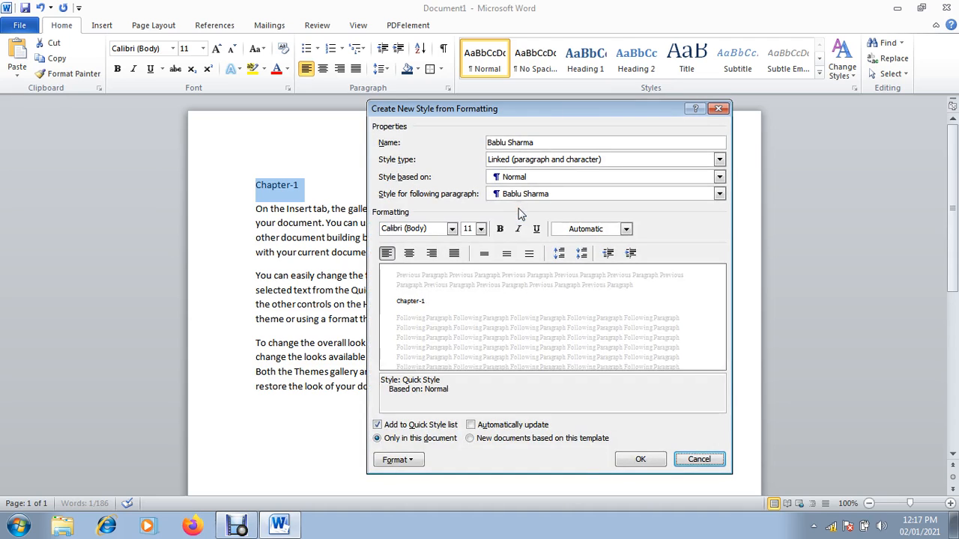
Give the new style Bookman Old Style, 14 pt, bold, centred, red text, and apply it
{"action": "left_click", "coordinate": [453, 229]}
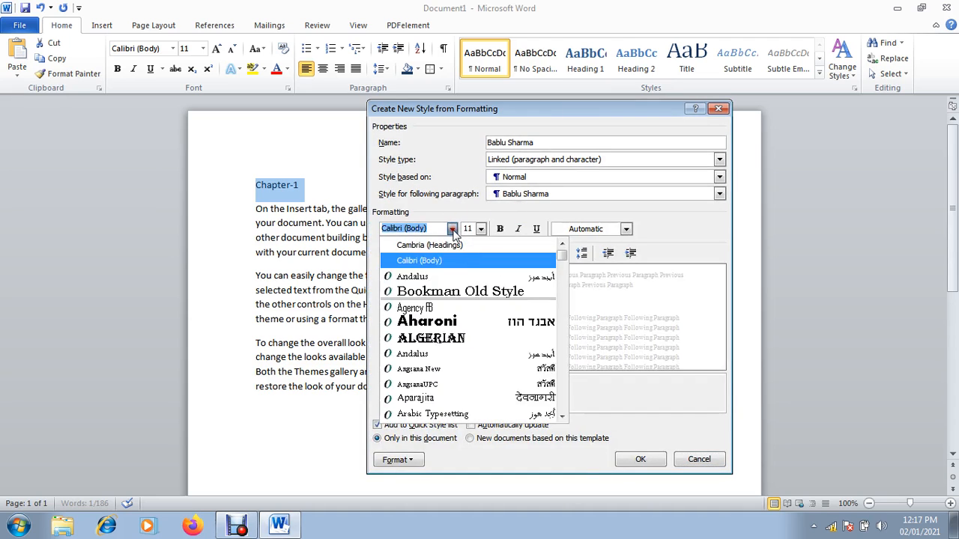
{"action": "left_click", "coordinate": [448, 292]}
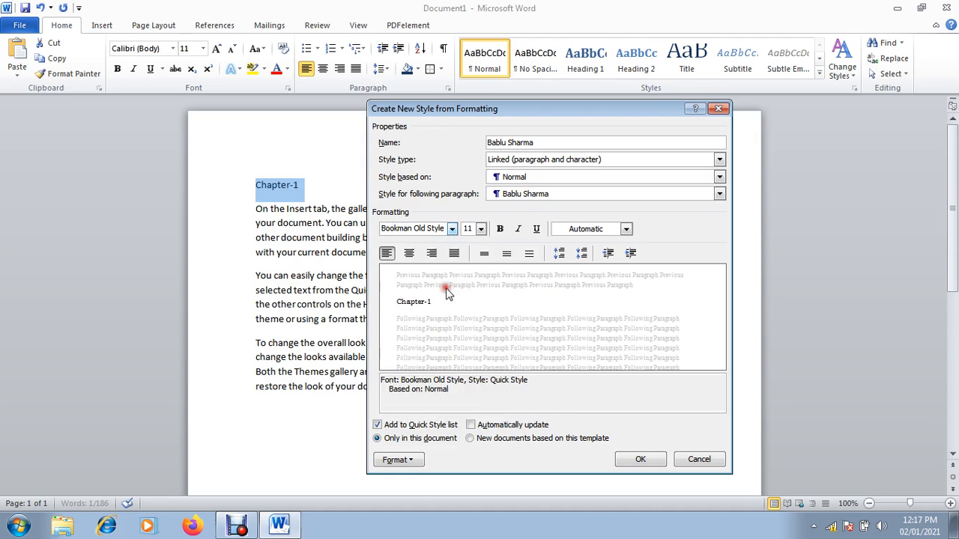
{"action": "left_click", "coordinate": [481, 229]}
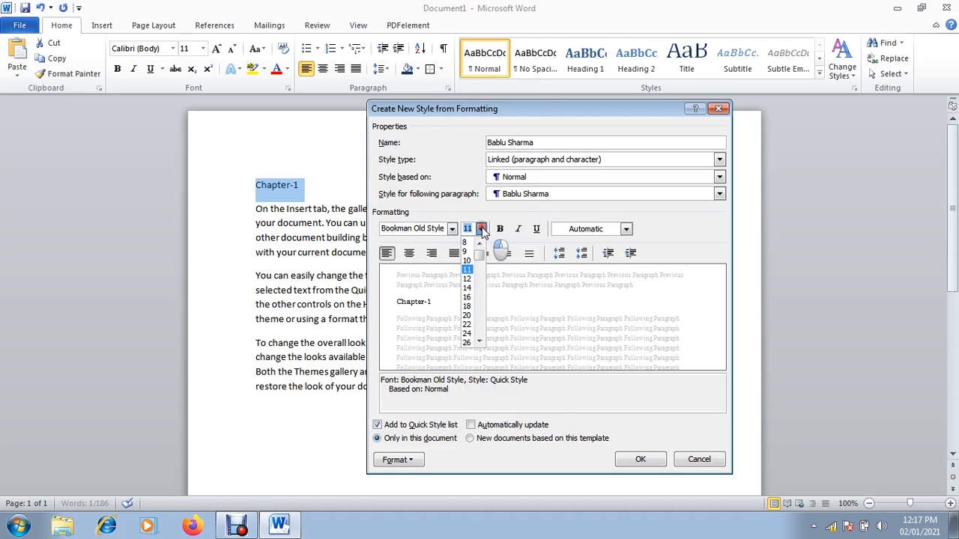
{"action": "left_click", "coordinate": [467, 289]}
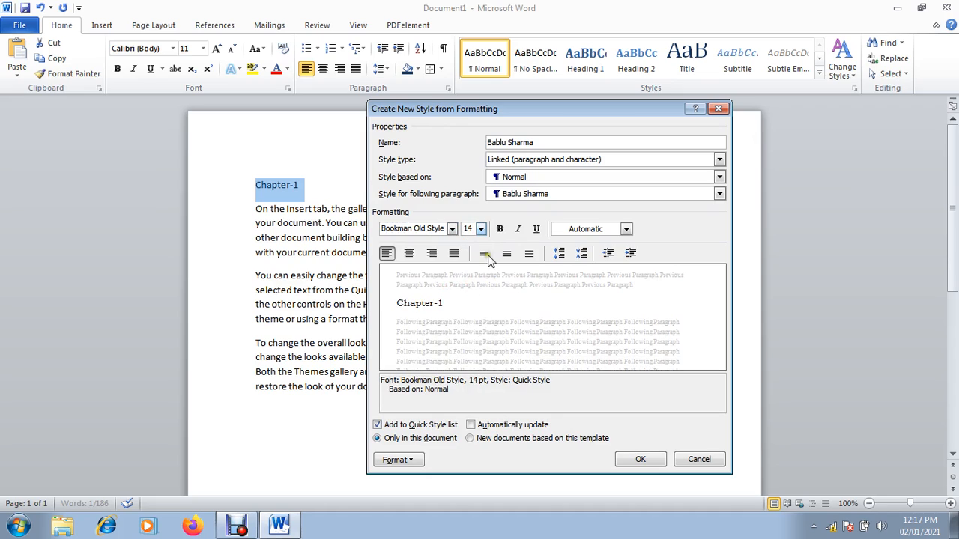
{"action": "left_click", "coordinate": [500, 229]}
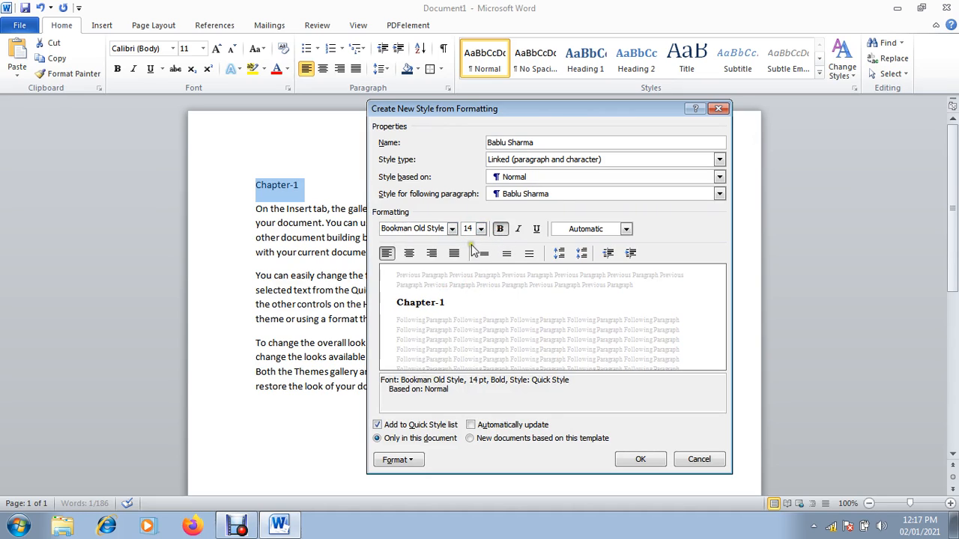
{"action": "left_click", "coordinate": [409, 254]}
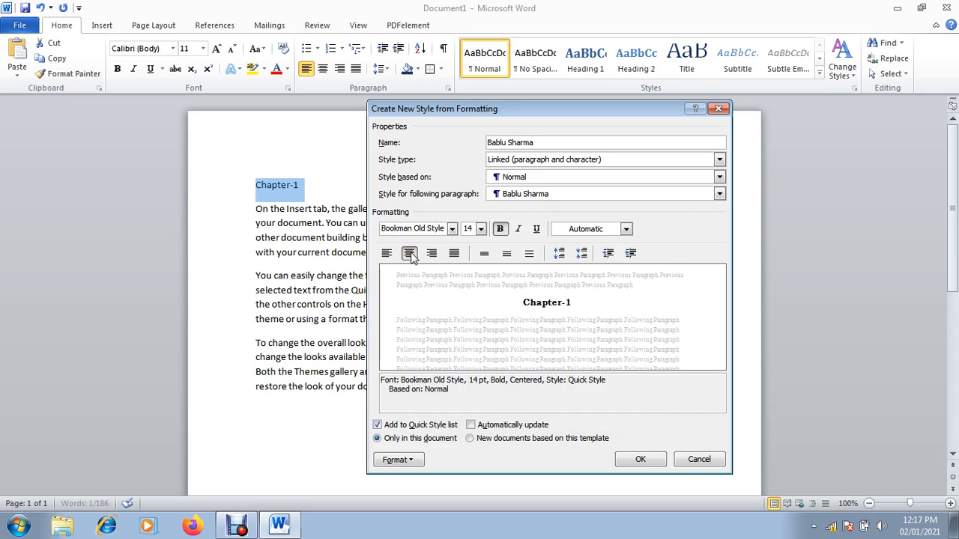
{"action": "left_click", "coordinate": [626, 229]}
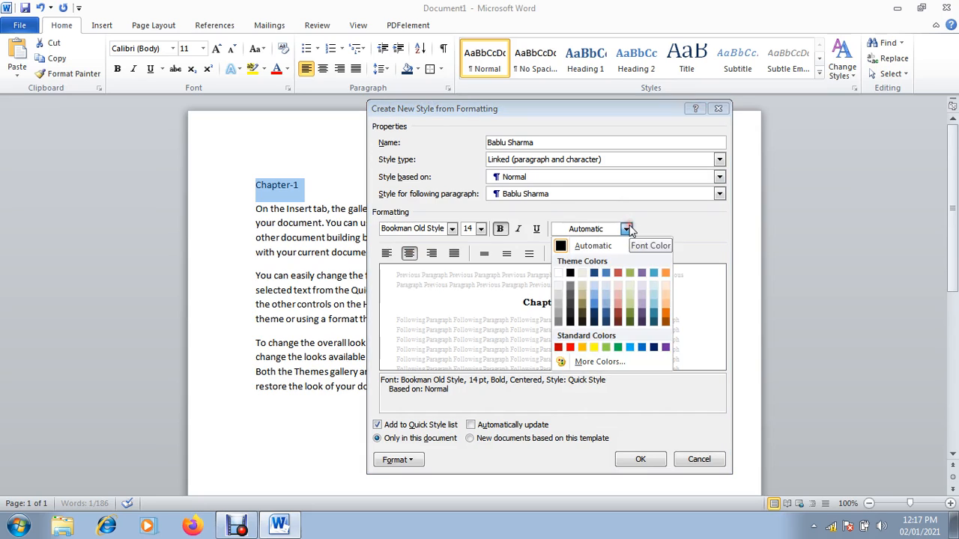
{"action": "left_click", "coordinate": [569, 349]}
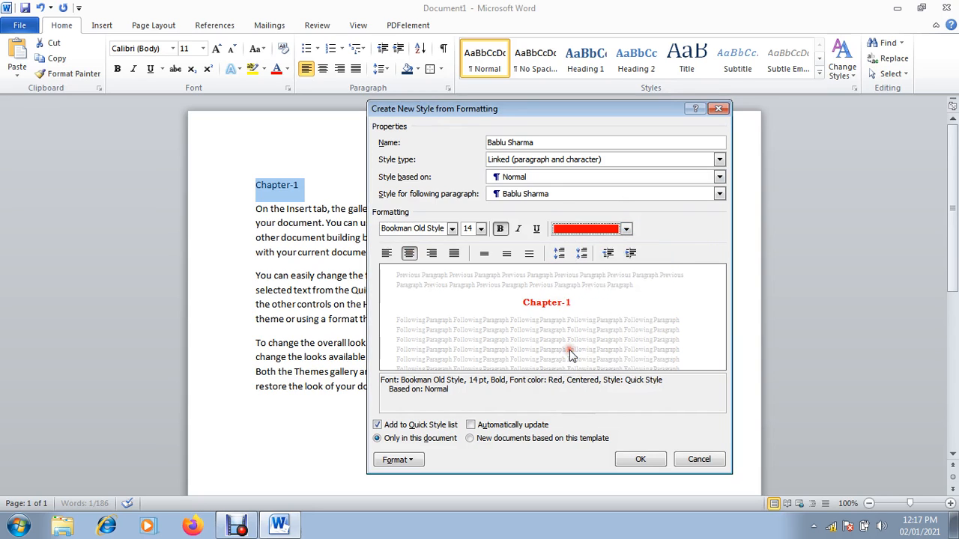
{"action": "left_click", "coordinate": [640, 459]}
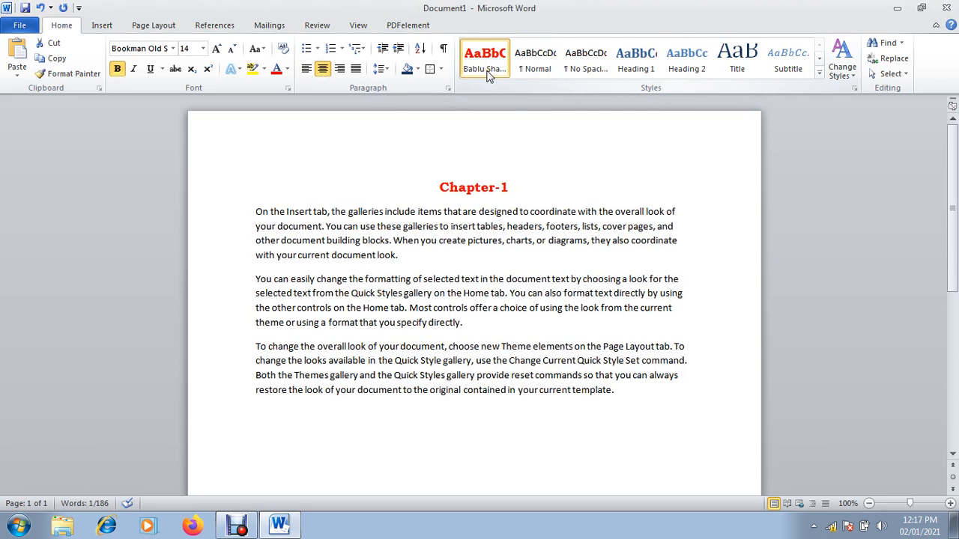
Add a Chapter-2 heading at the end followed by =rand() sample paragraphs
{"action": "left_click", "coordinate": [660, 402]}
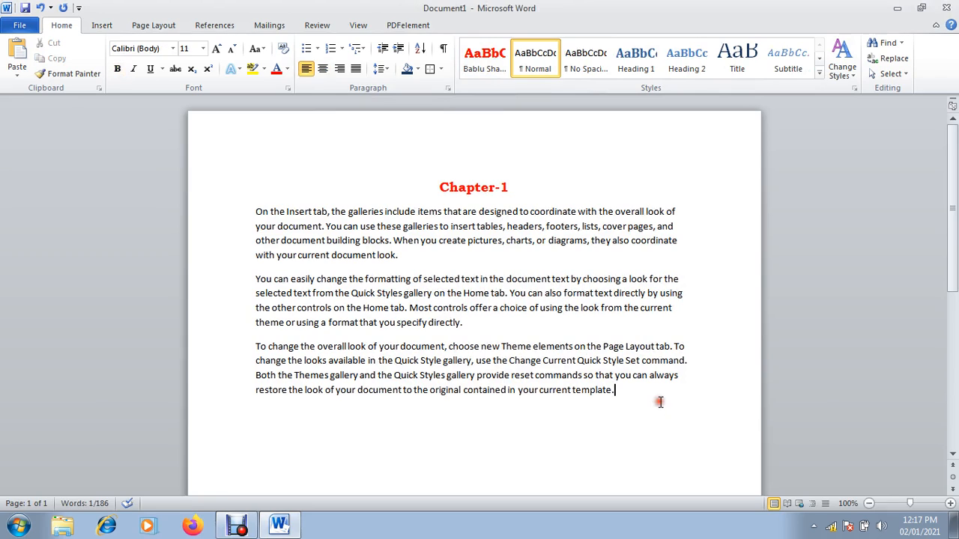
{"action": "type", "text": "Chapter"}
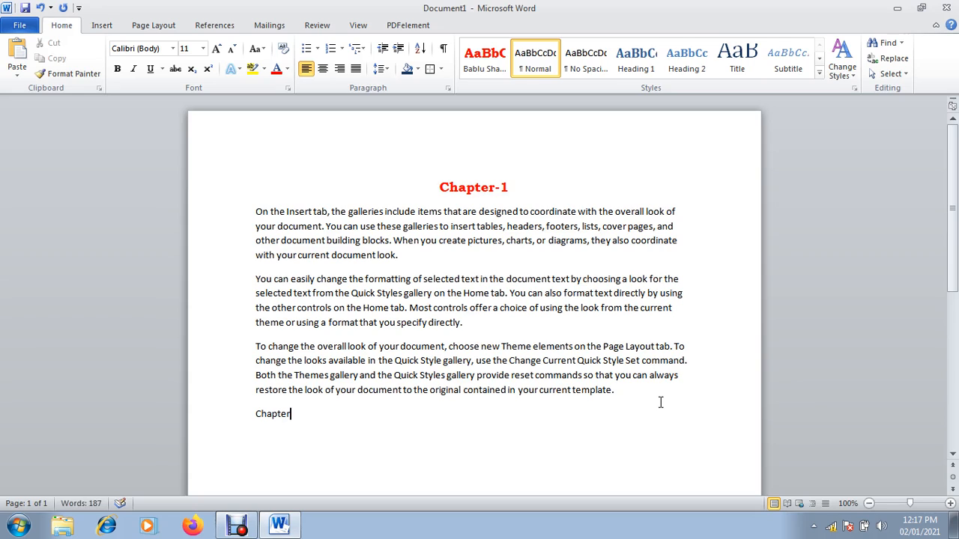
{"action": "type", "text": "-2"}
{"action": "key", "text": "Return"}
{"action": "type", "text": "=rand()"}
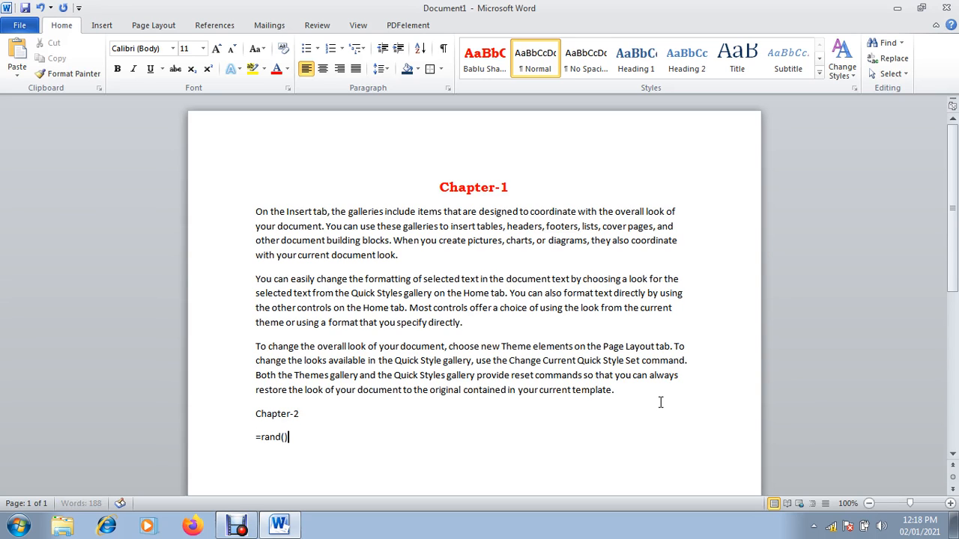
{"action": "key", "text": "Return"}
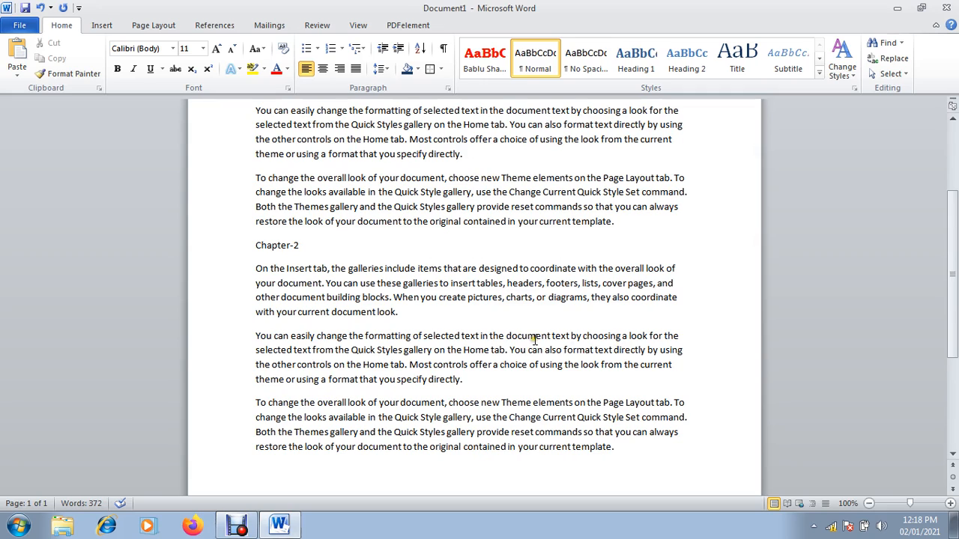
Apply the custom red quick style to the Chapter-2 heading line
{"action": "left_click_drag", "start_coordinate": [319, 242], "coordinate": [263, 248]}
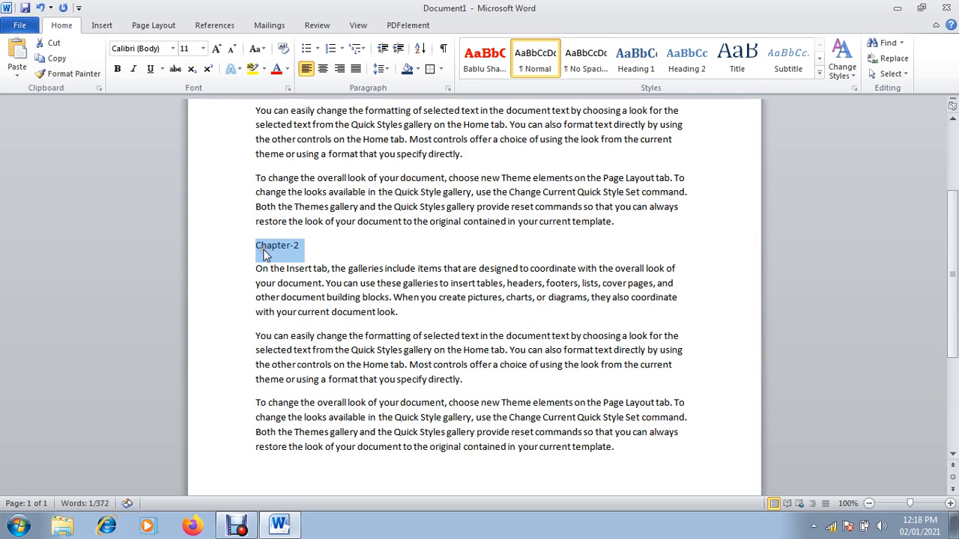
{"action": "left_click", "coordinate": [483, 61]}
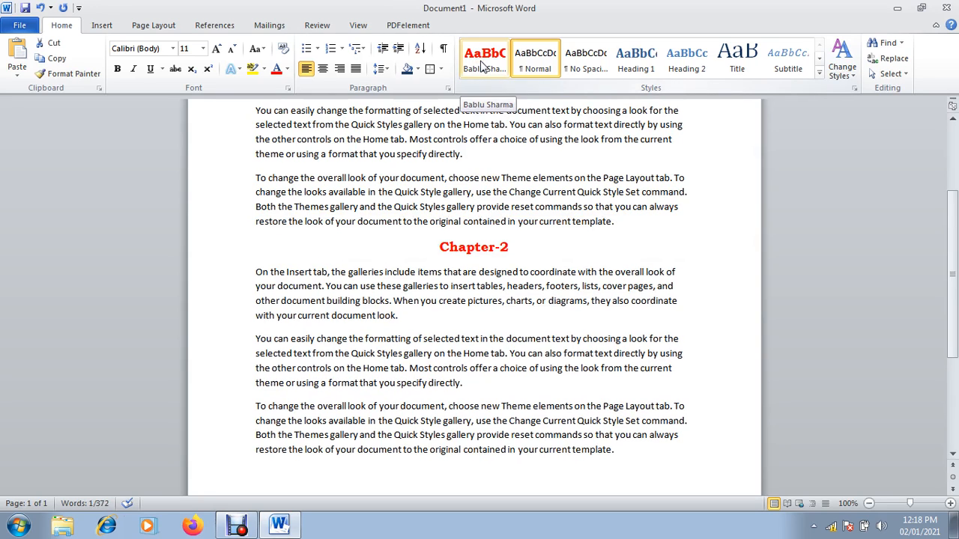
{"action": "left_click", "coordinate": [483, 63]}
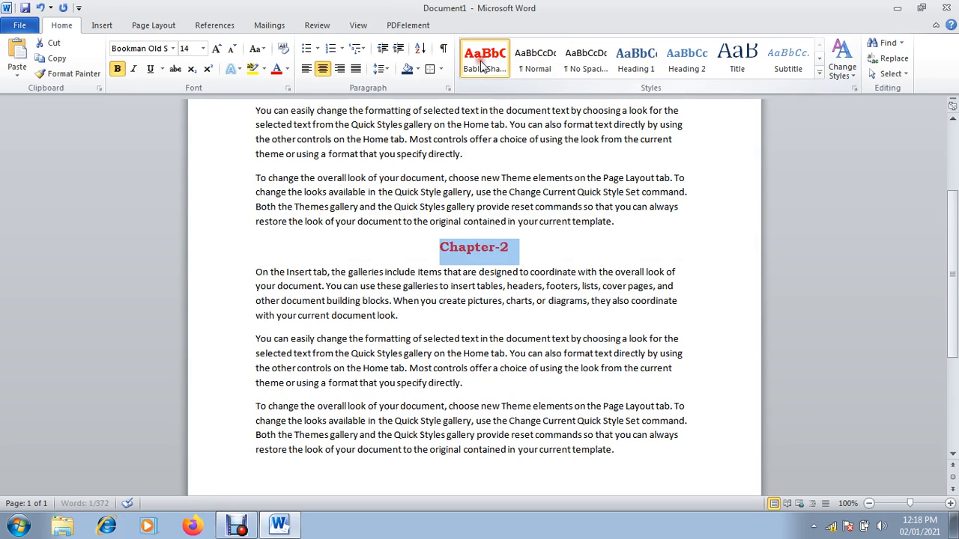
{"action": "left_click", "coordinate": [590, 434]}
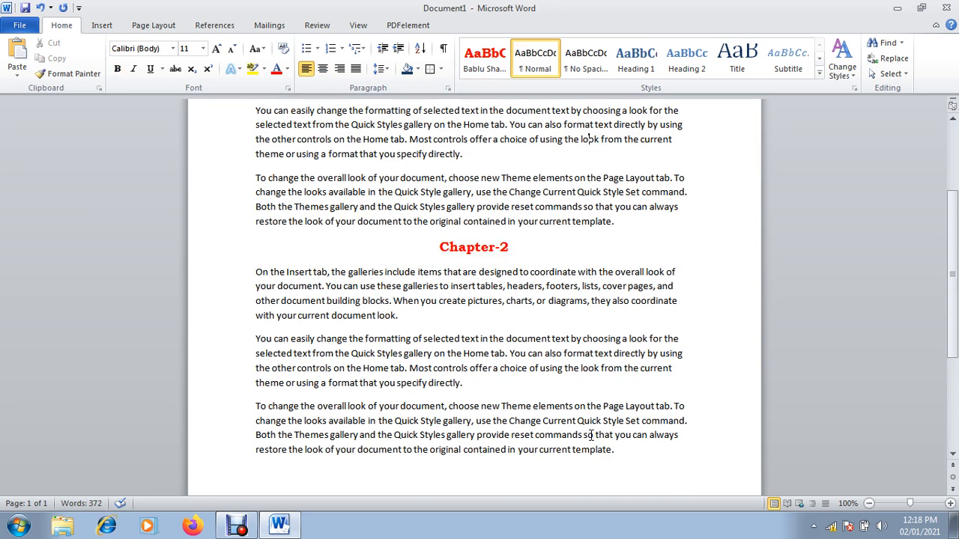
{"action": "key", "text": "Up"}
{"action": "key", "text": "Up"}
{"action": "key", "text": "Up"}
{"action": "key", "text": "Up"}
{"action": "key", "text": "Up"}
{"action": "key", "text": "Up"}
{"action": "key", "text": "Up"}
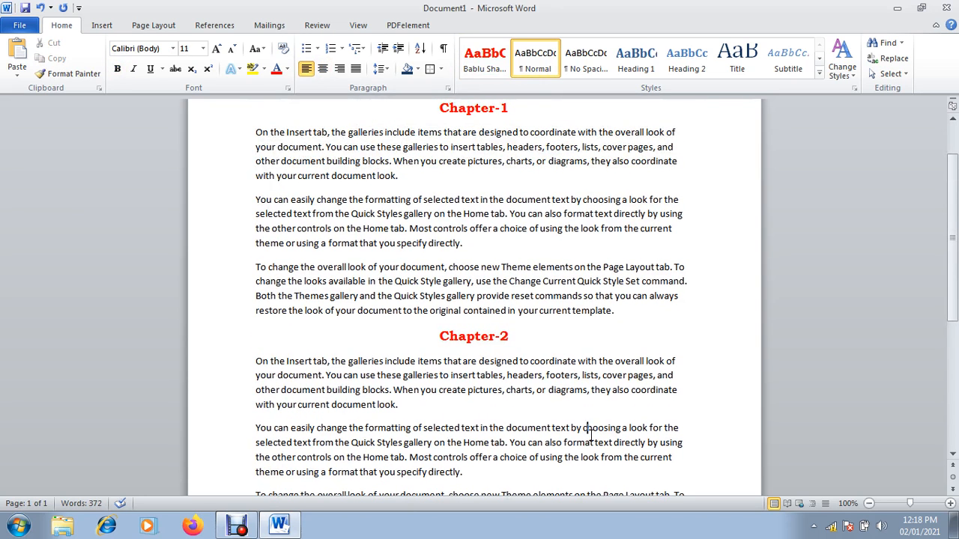
{"action": "scroll", "coordinate": [590, 434], "scroll_direction": "down", "scroll_amount": 3}
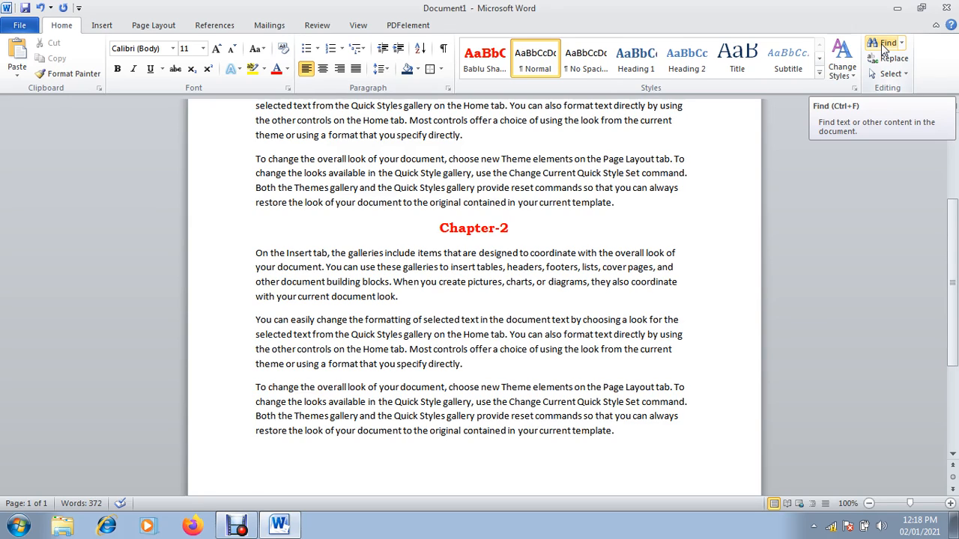
{"action": "left_click_drag", "start_coordinate": [950, 257], "coordinate": [945, 189]}
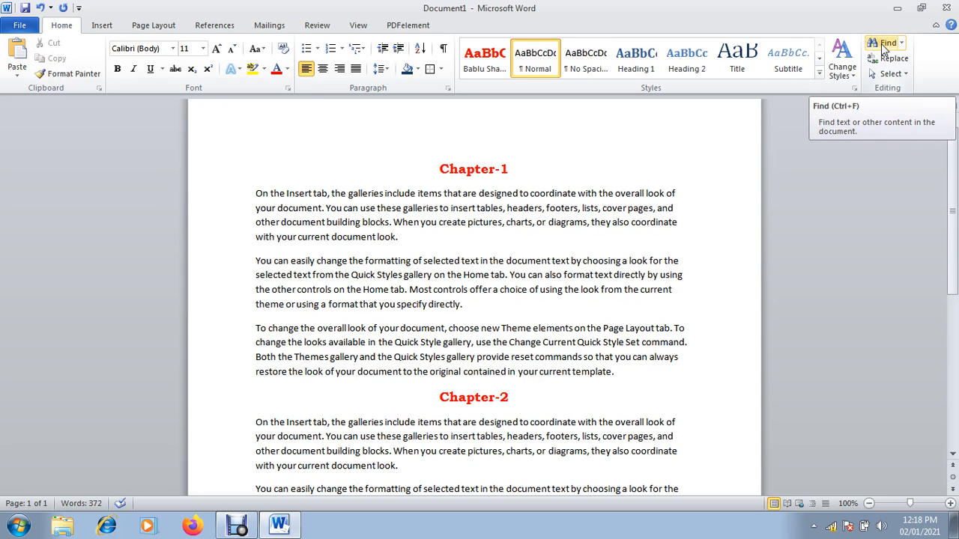
{"action": "key", "text": "ctrl+f"}
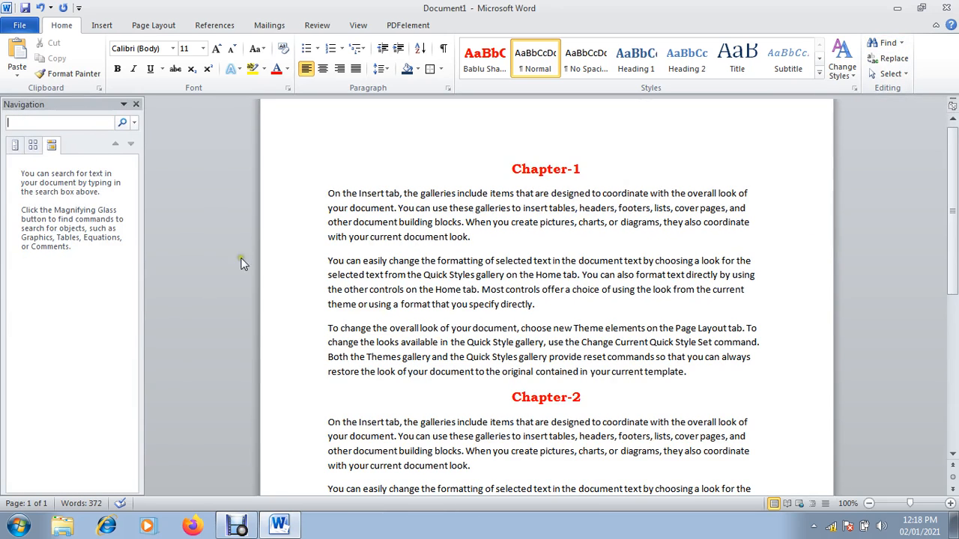
{"action": "left_click", "coordinate": [137, 105]}
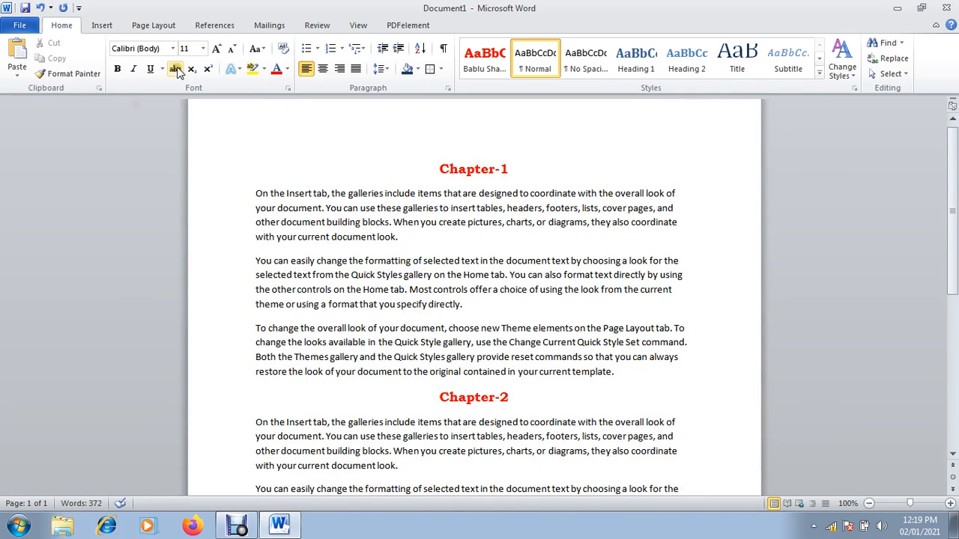
{"action": "left_click", "coordinate": [885, 43]}
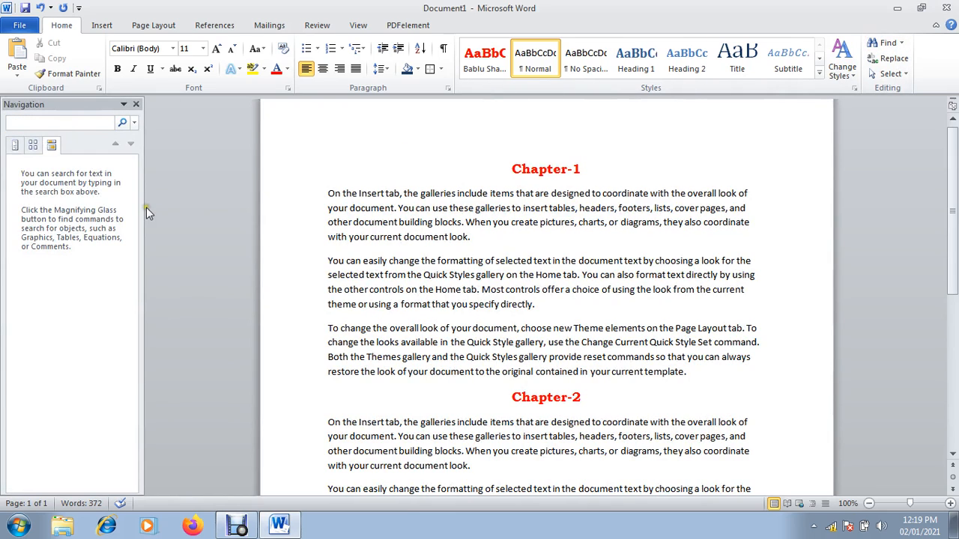
{"action": "left_click", "coordinate": [47, 124]}
{"action": "type", "text": "can"}
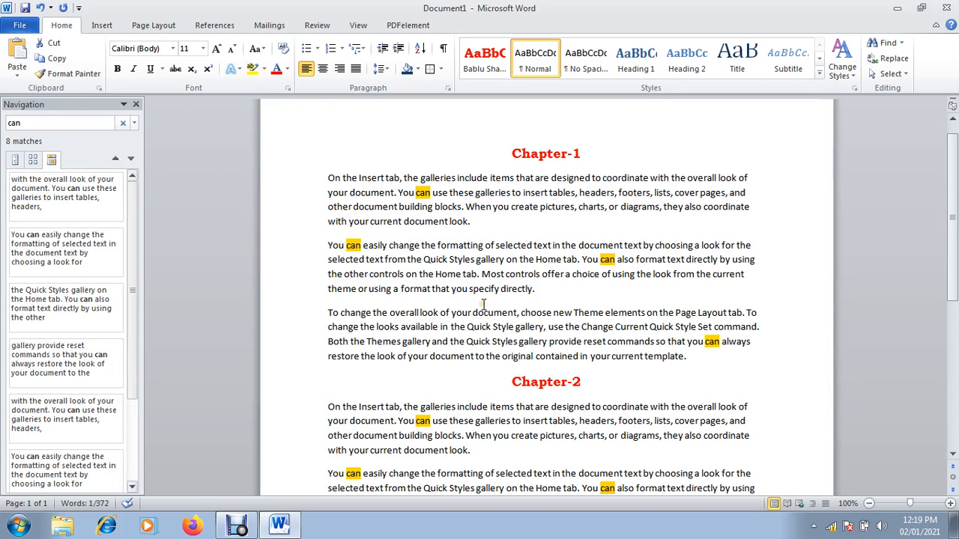
{"action": "left_click", "coordinate": [33, 161]}
{"action": "left_click", "coordinate": [15, 162]}
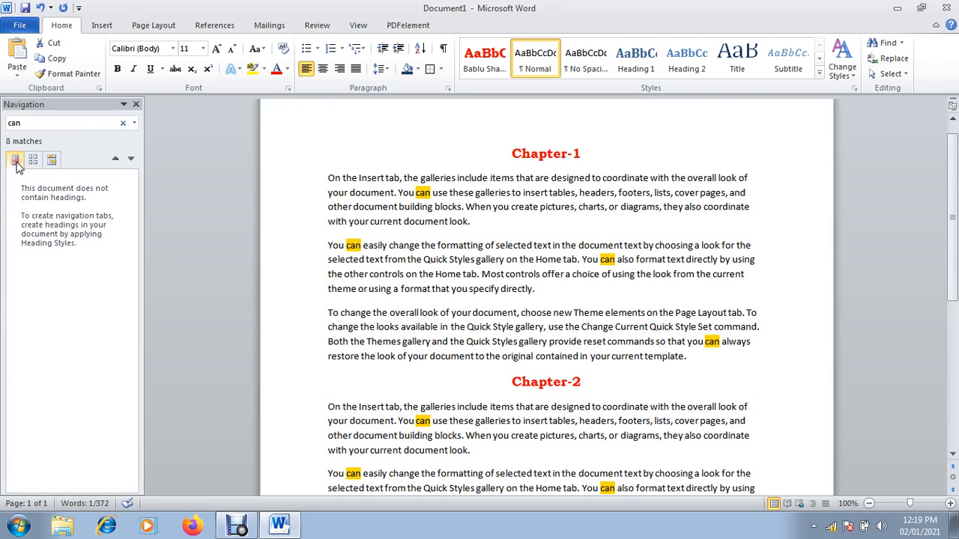
{"action": "left_click", "coordinate": [123, 123]}
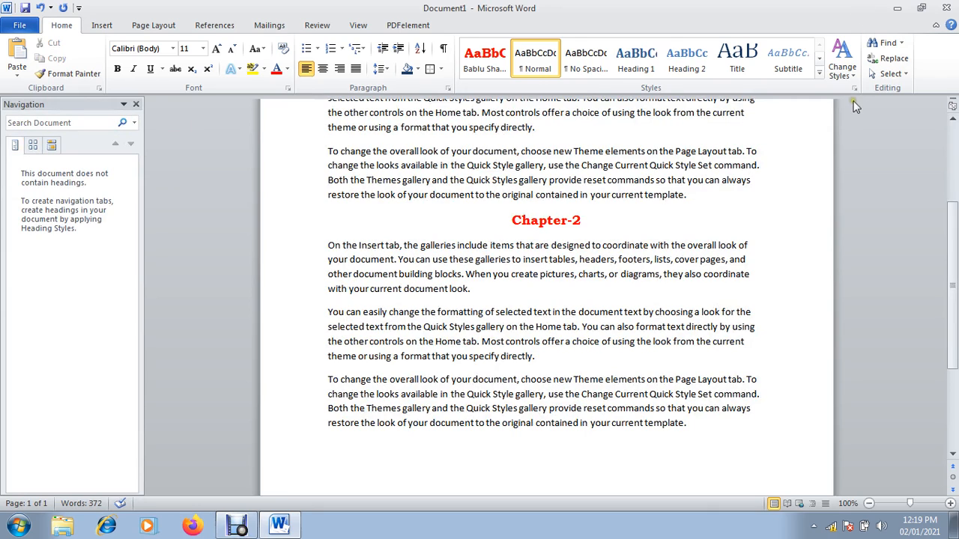
{"action": "left_click", "coordinate": [887, 43]}
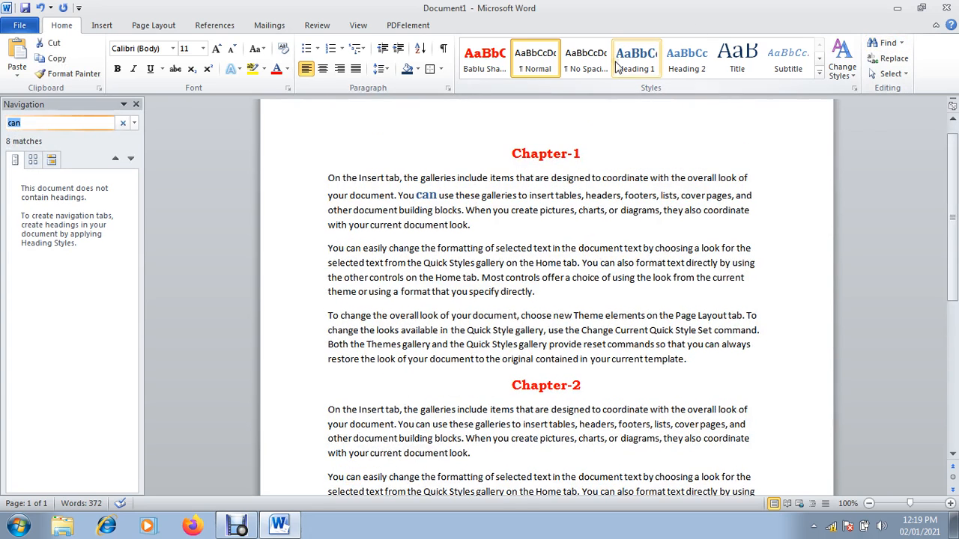
{"action": "key", "text": "BackSpace"}
{"action": "type", "text": "are"}
{"action": "key", "text": "Return"}
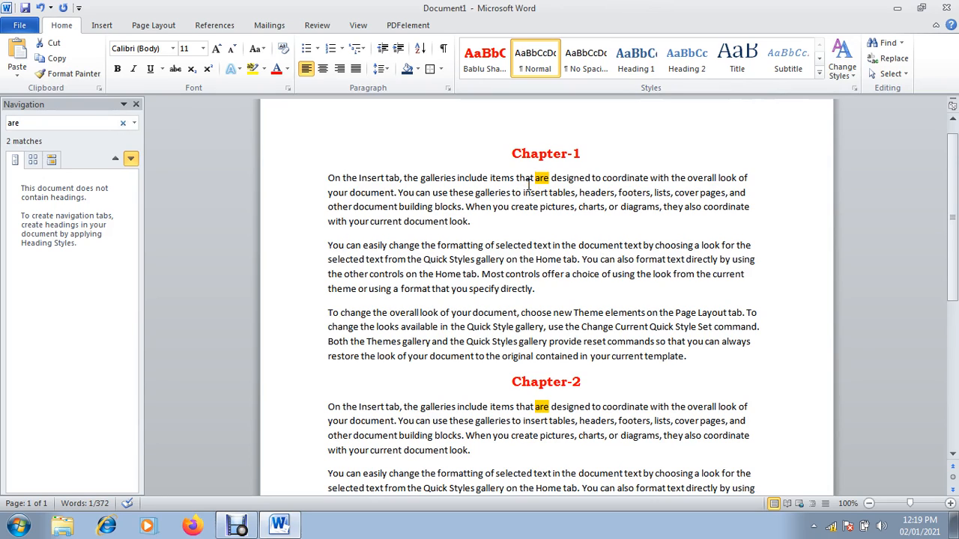
{"action": "left_click", "coordinate": [97, 128]}
{"action": "key", "text": "BackSpace"}
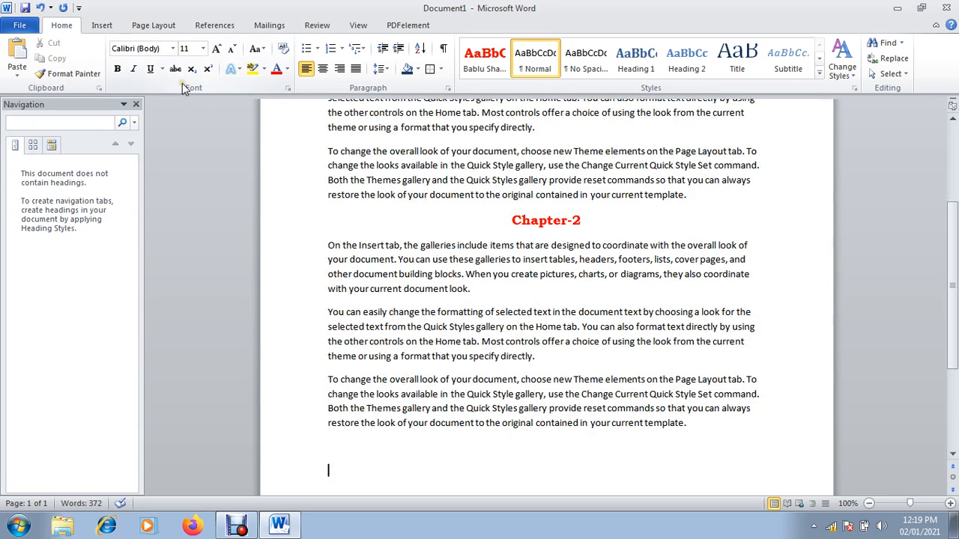
{"action": "left_click", "coordinate": [135, 104]}
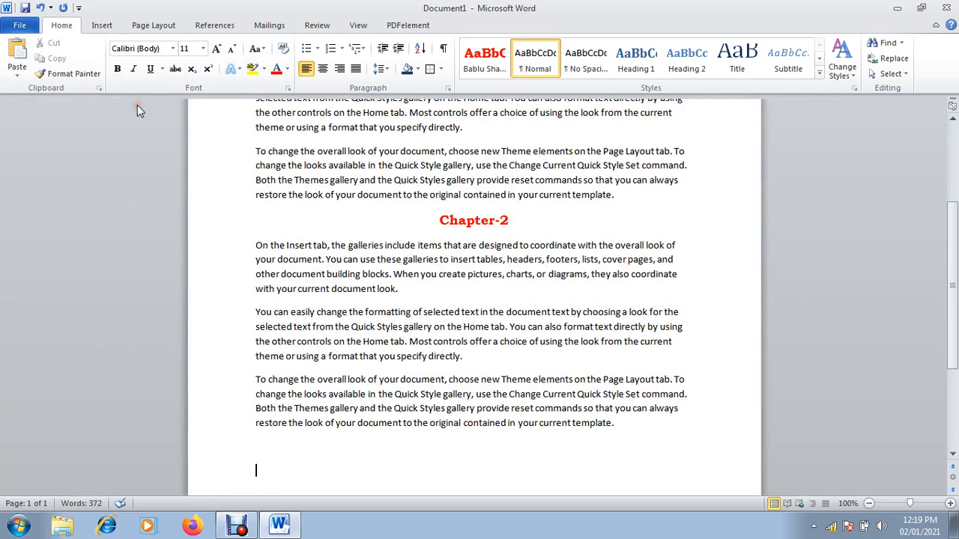
Replace all 8 occurrences of 'can' with 'could' in the Replace dialog, then close it
{"action": "left_click", "coordinate": [904, 63]}
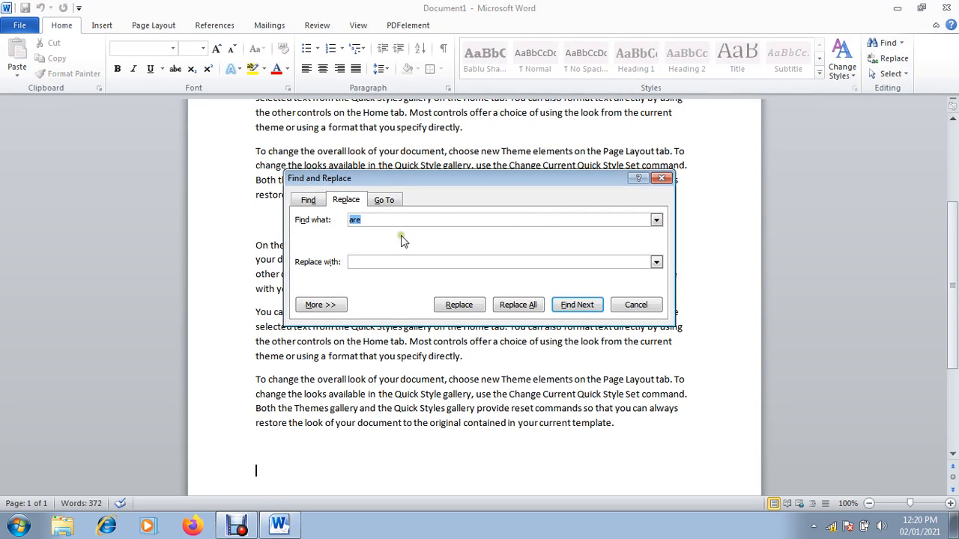
{"action": "left_click", "coordinate": [307, 202]}
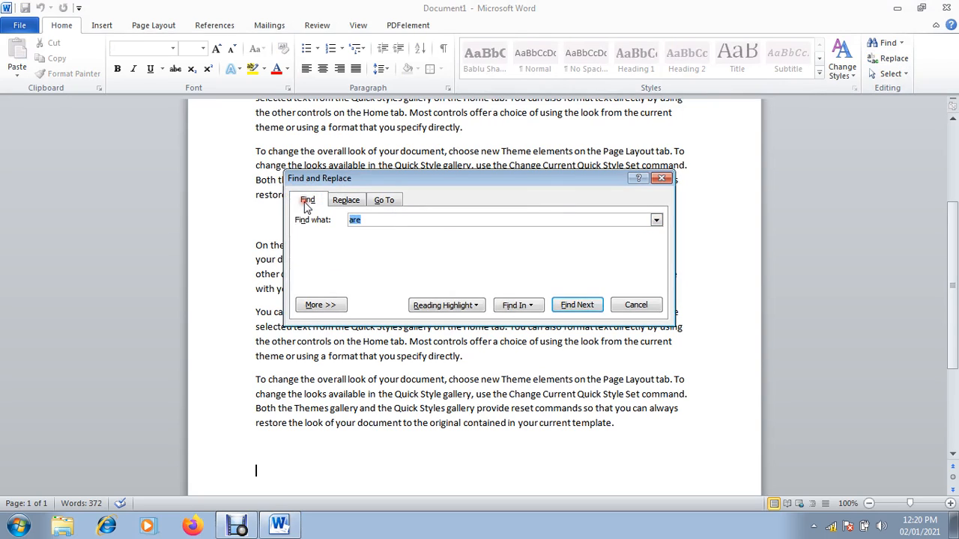
{"action": "left_click", "coordinate": [346, 201]}
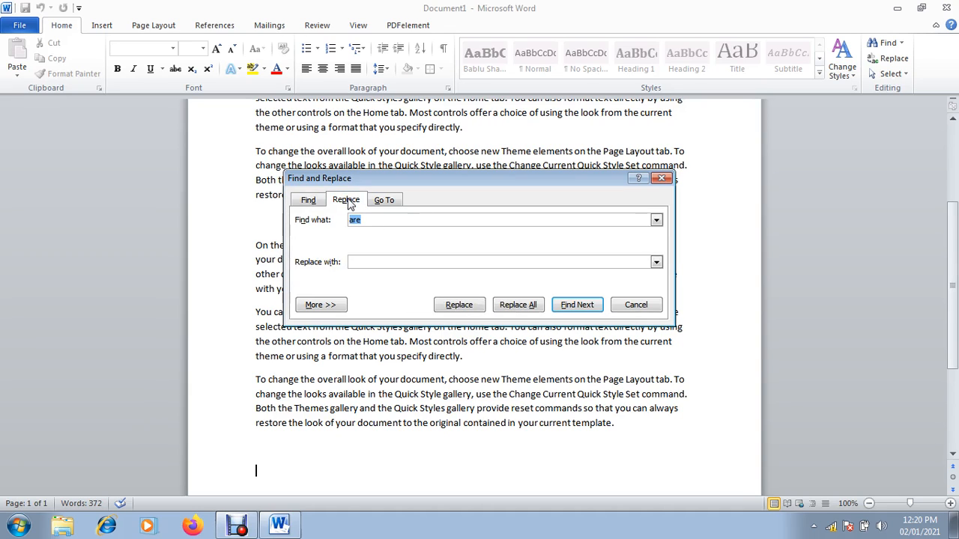
{"action": "type", "text": "can"}
{"action": "left_click", "coordinate": [360, 262]}
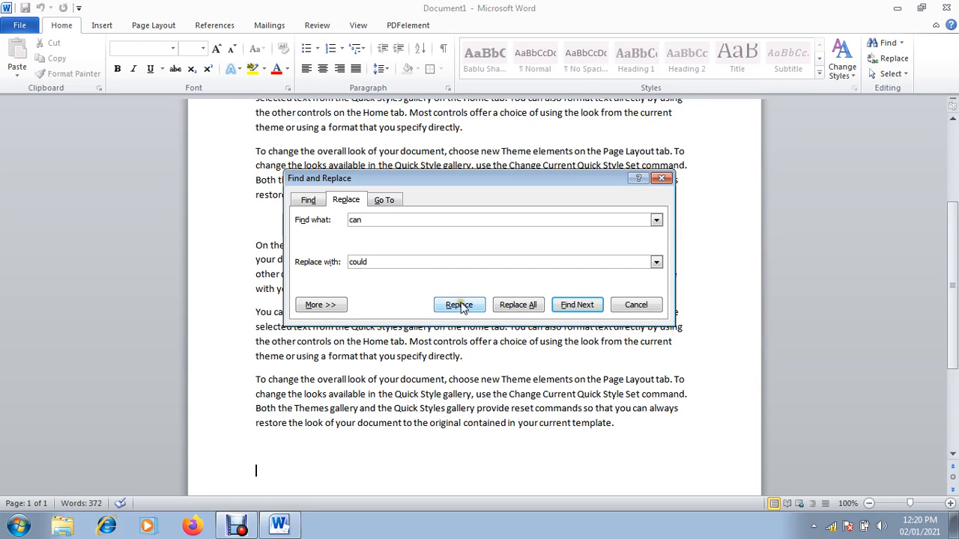
{"action": "left_click", "coordinate": [517, 307]}
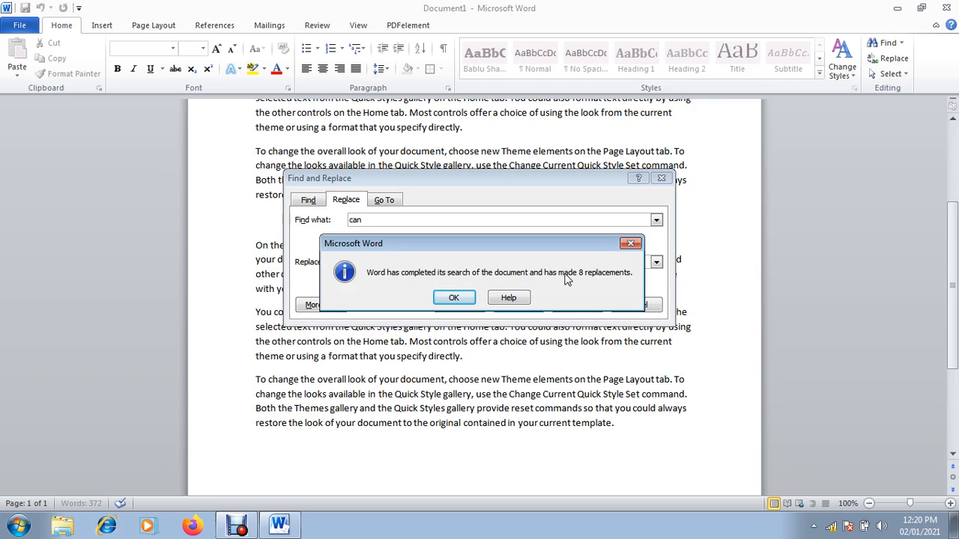
{"action": "left_click", "coordinate": [457, 299]}
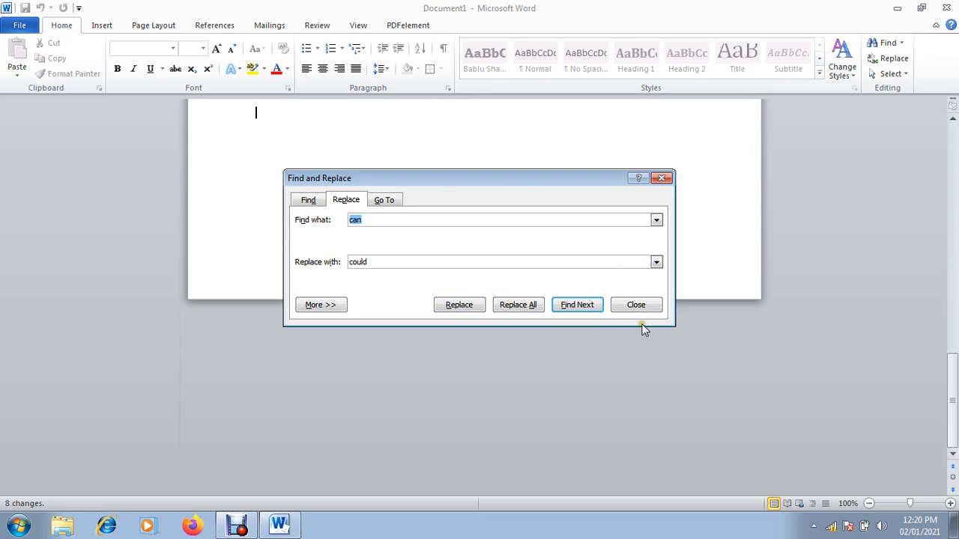
{"action": "left_click", "coordinate": [636, 305]}
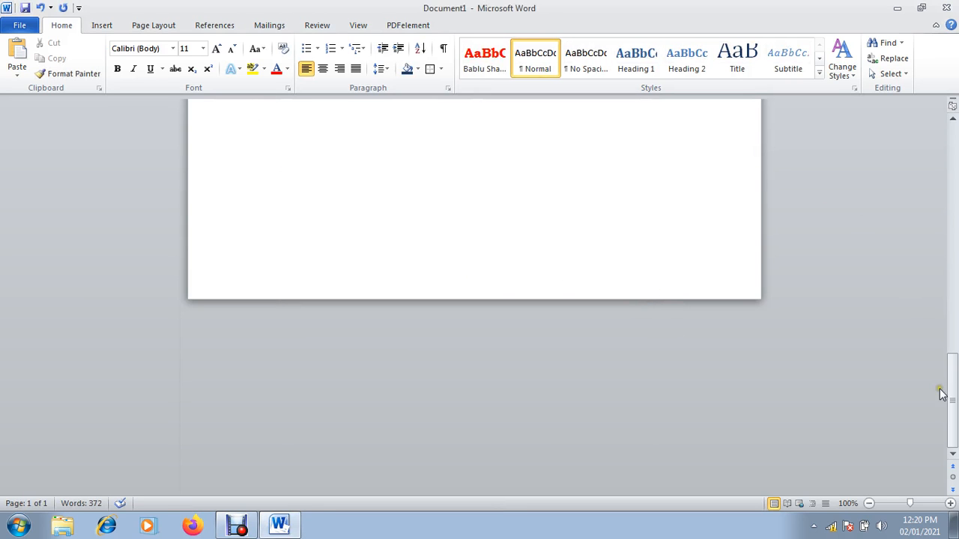
{"action": "left_click_drag", "start_coordinate": [952, 394], "coordinate": [945, 215]}
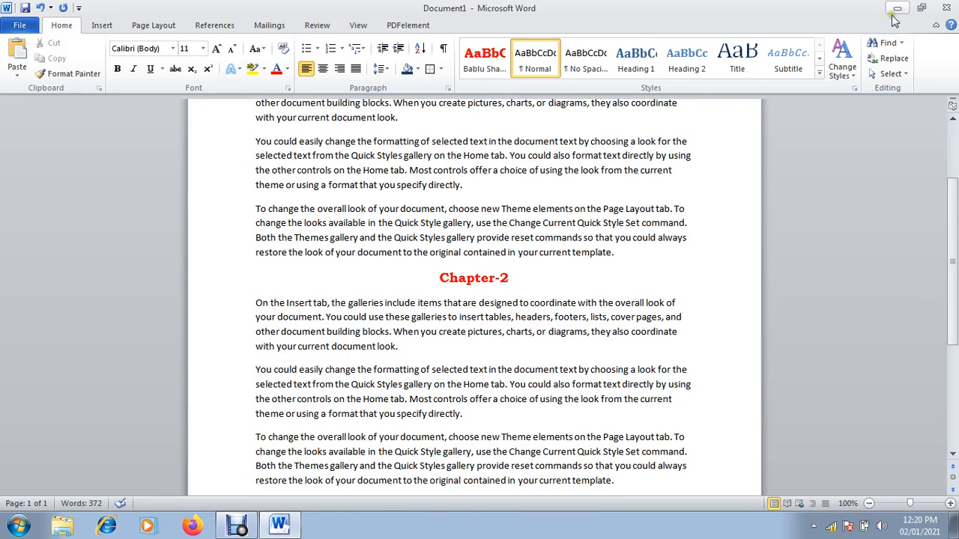
{"action": "left_click", "coordinate": [890, 60]}
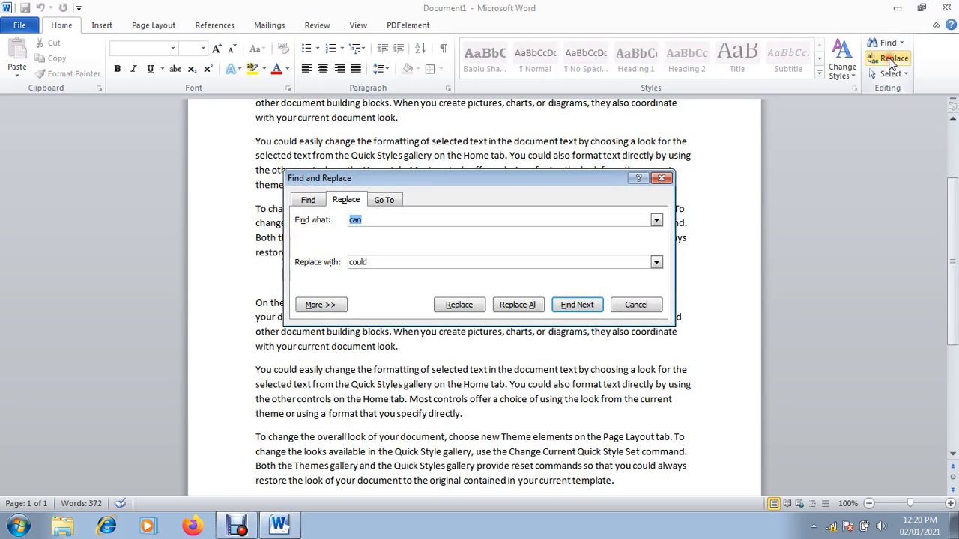
{"action": "left_click", "coordinate": [308, 200]}
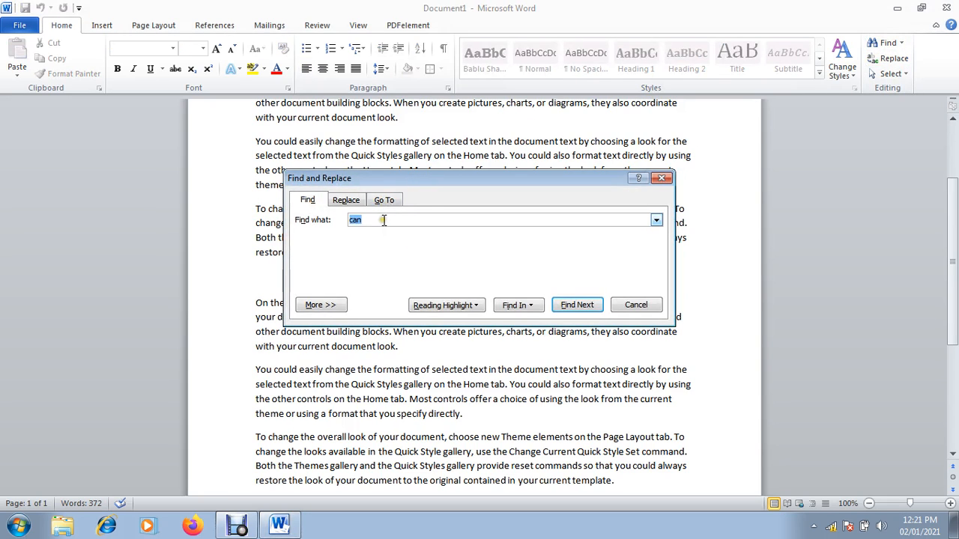
{"action": "left_click", "coordinate": [455, 306]}
{"action": "left_click", "coordinate": [468, 321]}
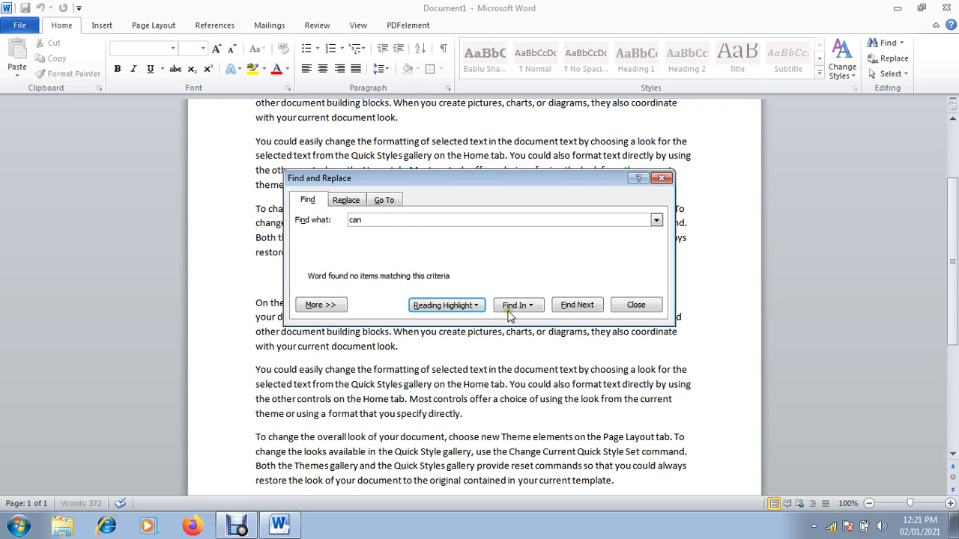
{"action": "left_click", "coordinate": [426, 214]}
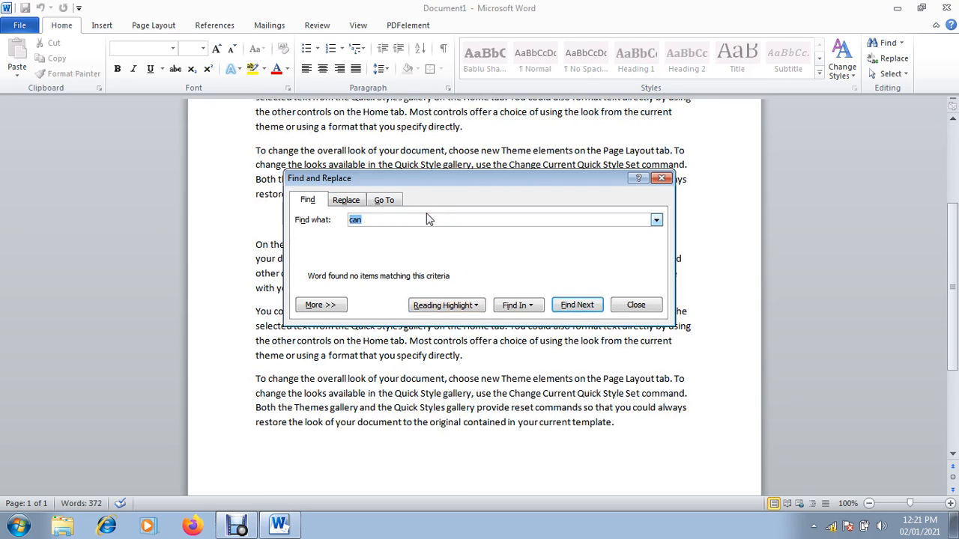
{"action": "type", "text": "Could"}
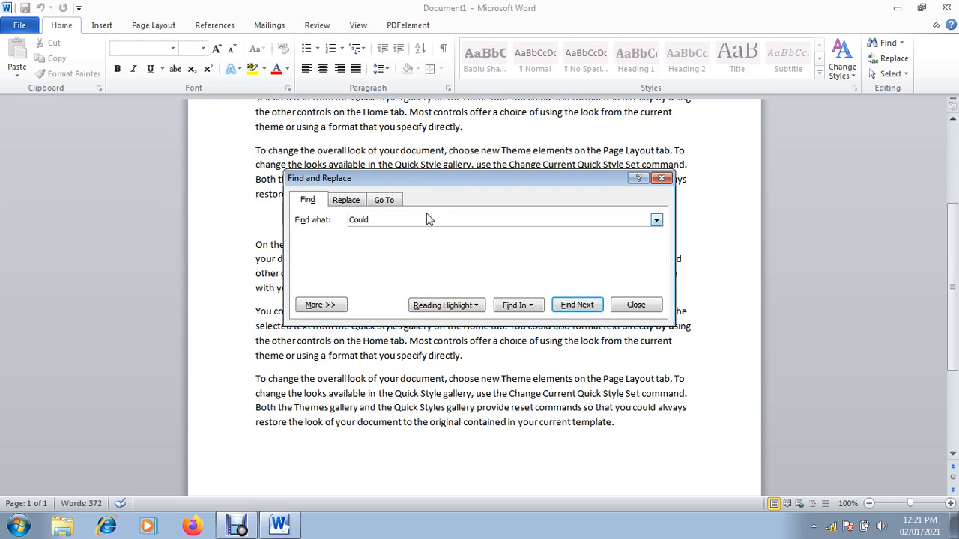
{"action": "left_click", "coordinate": [449, 306]}
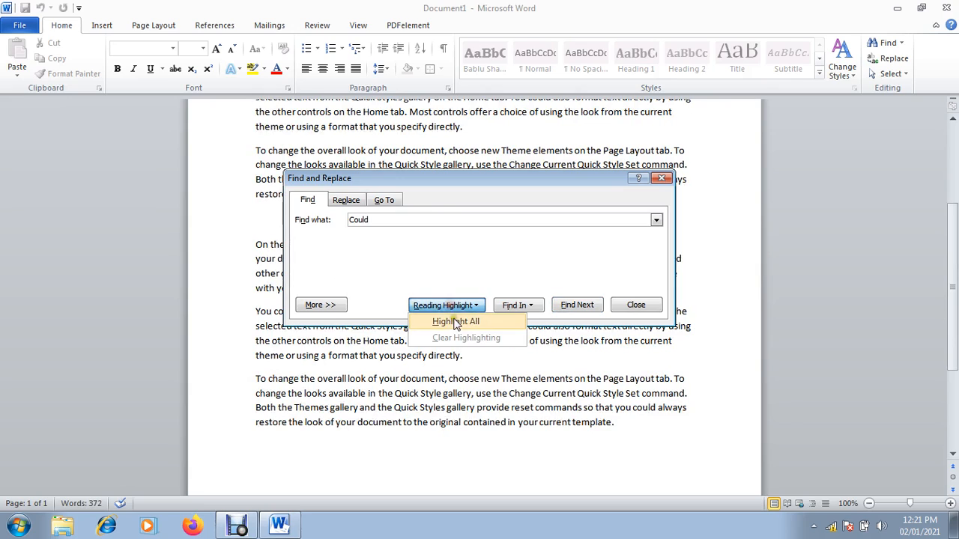
{"action": "left_click", "coordinate": [456, 322]}
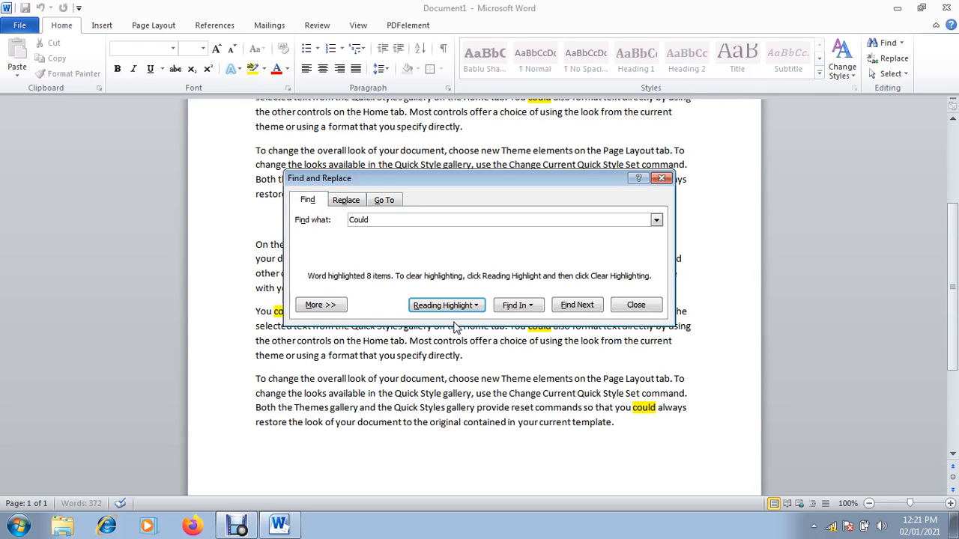
{"action": "left_click", "coordinate": [458, 306]}
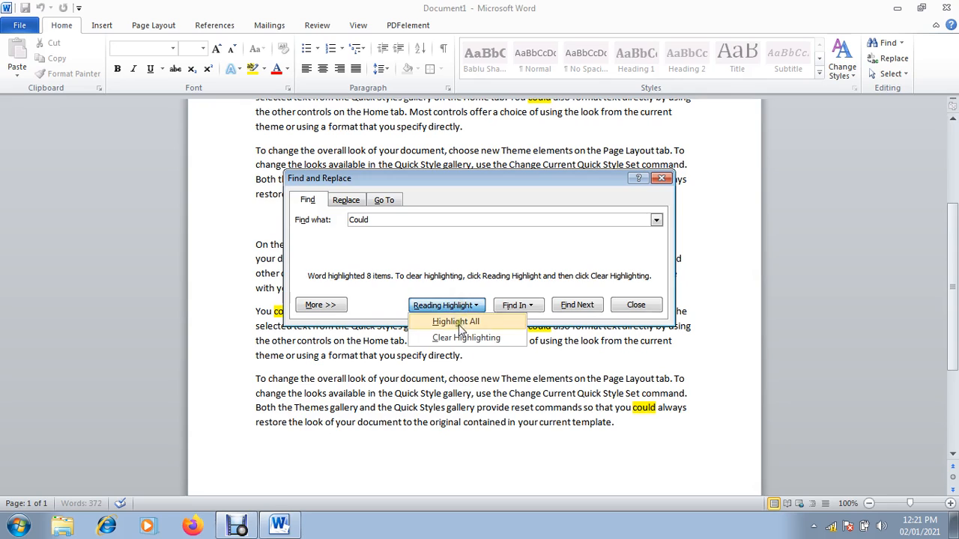
{"action": "left_click", "coordinate": [464, 338]}
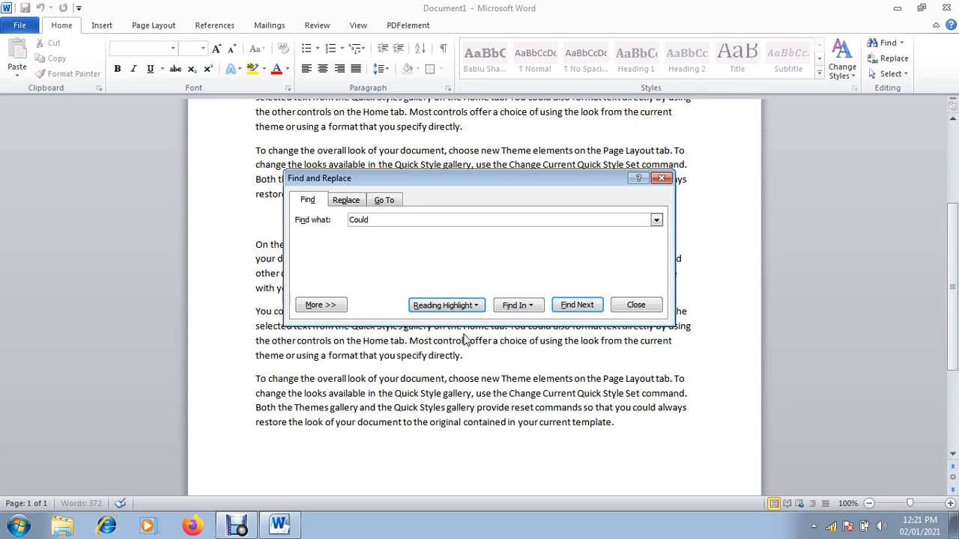
{"action": "left_click", "coordinate": [521, 306]}
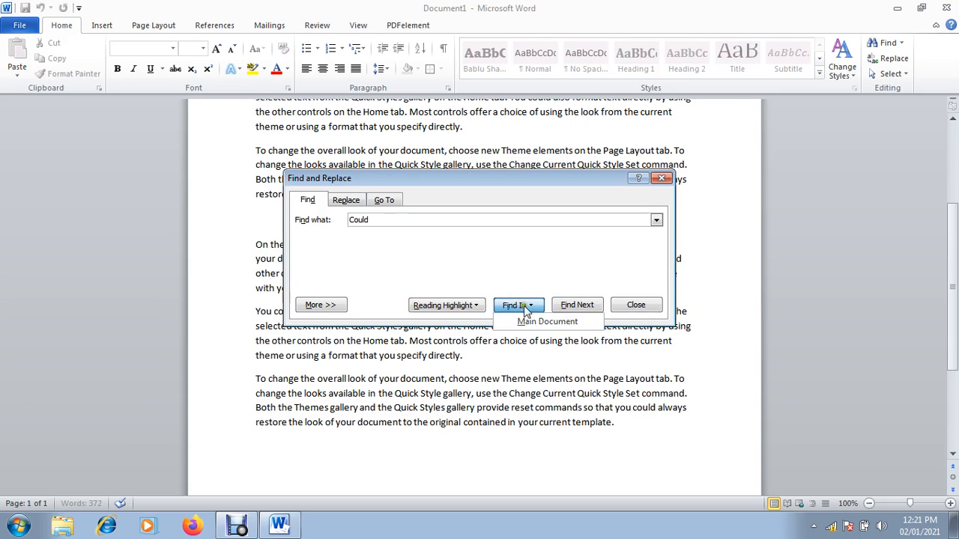
{"action": "left_click", "coordinate": [543, 321]}
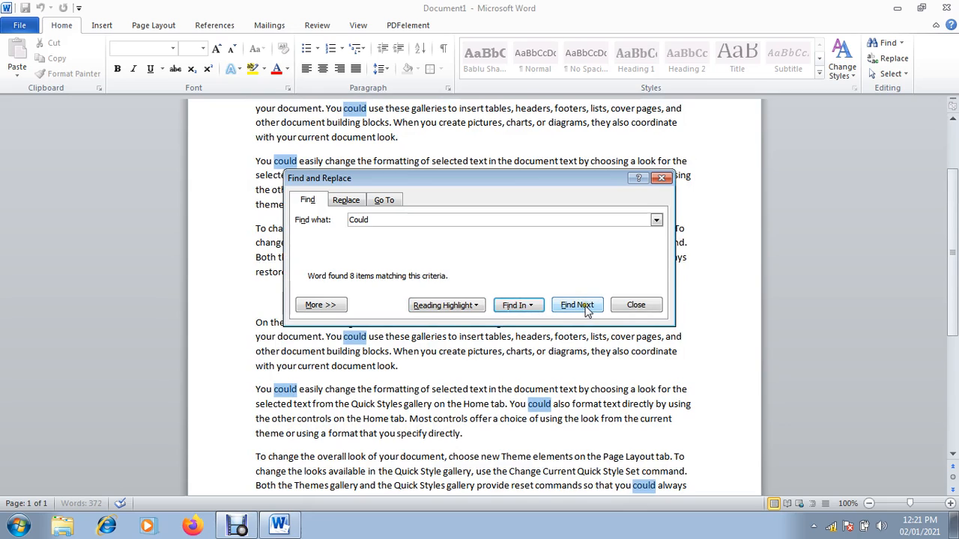
{"action": "left_click", "coordinate": [636, 306]}
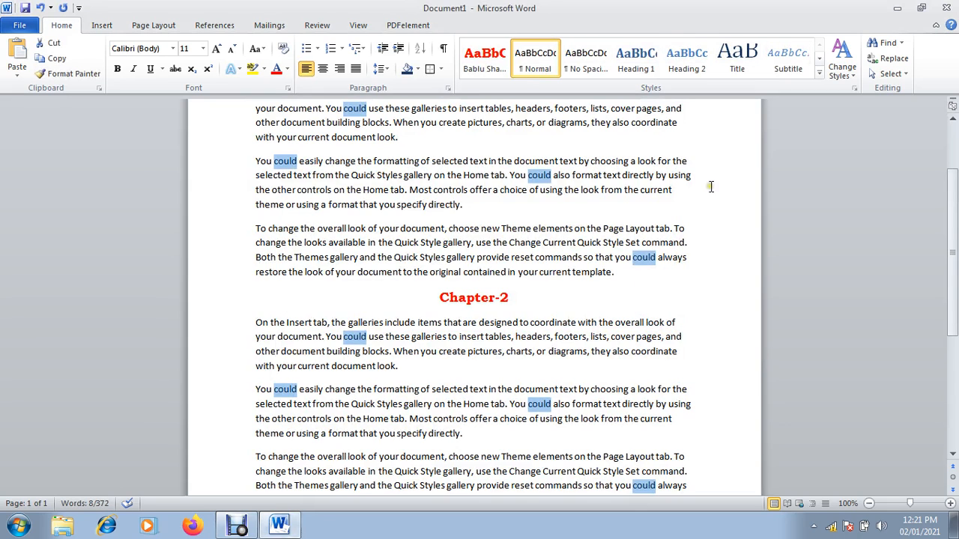
{"action": "left_click", "coordinate": [651, 245]}
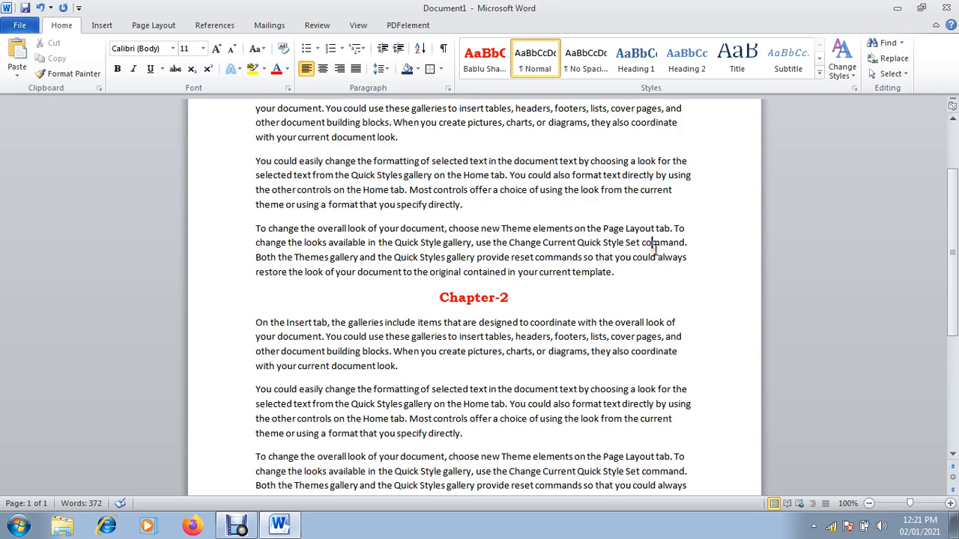
Select the whole document with Ctrl+A, then again with Select > Select All
{"action": "key", "text": "ctrl+a"}
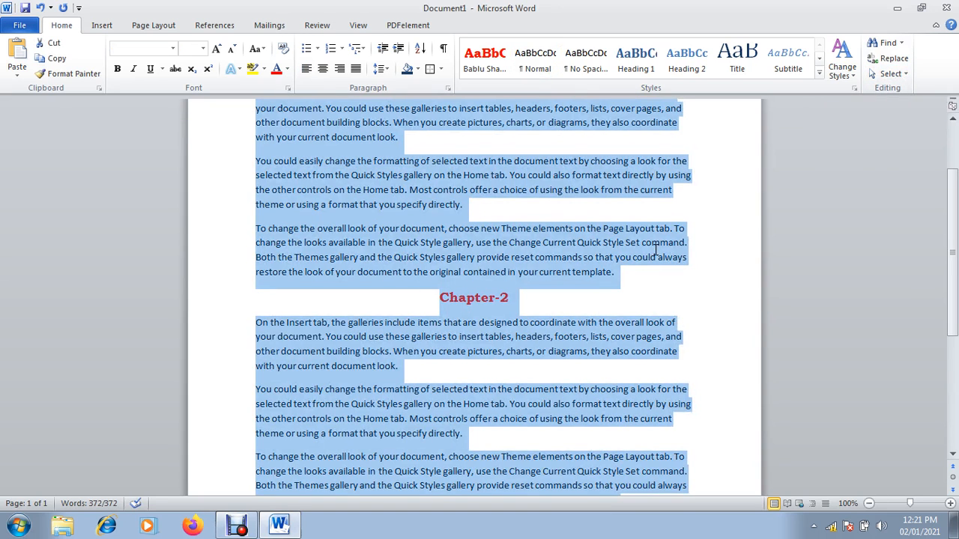
{"action": "left_click", "coordinate": [670, 212]}
{"action": "left_click", "coordinate": [902, 74]}
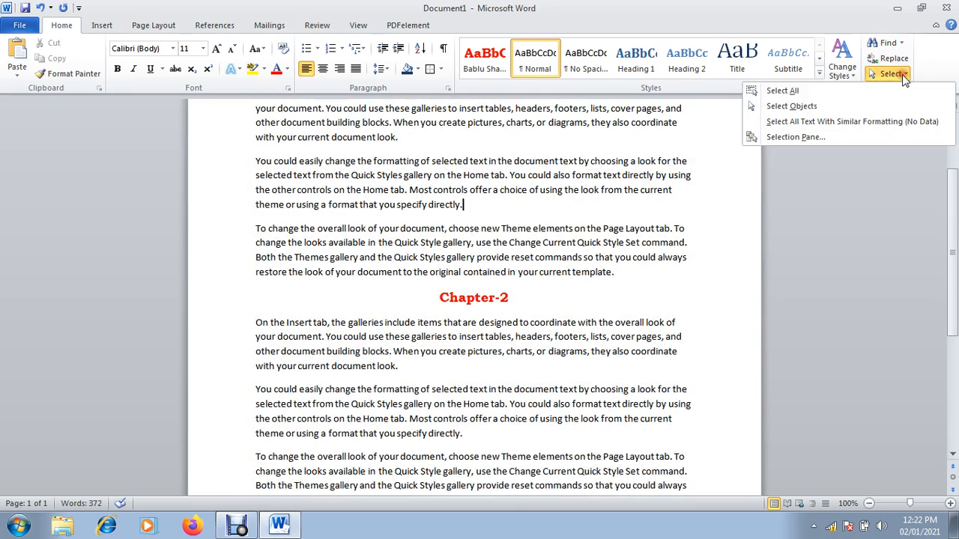
{"action": "left_click", "coordinate": [839, 94]}
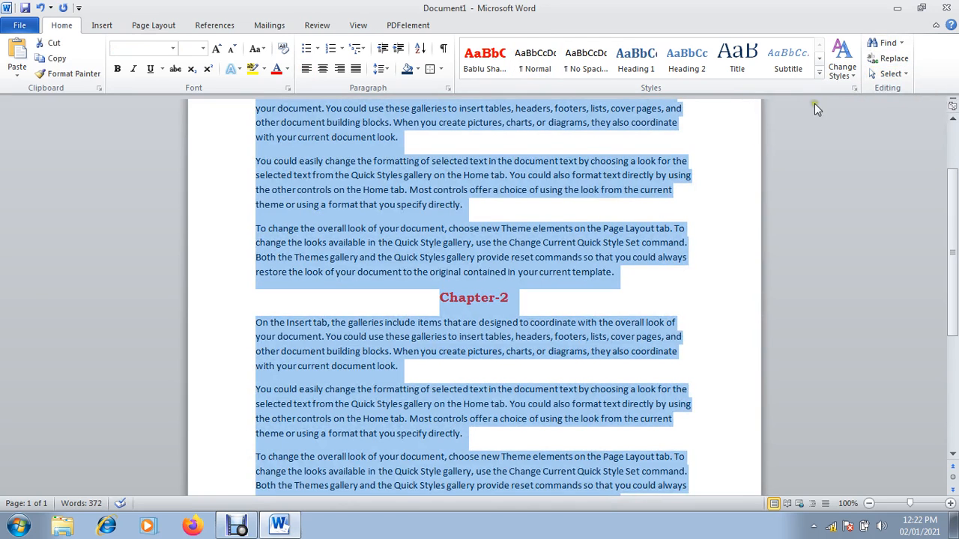
{"action": "left_click", "coordinate": [633, 257]}
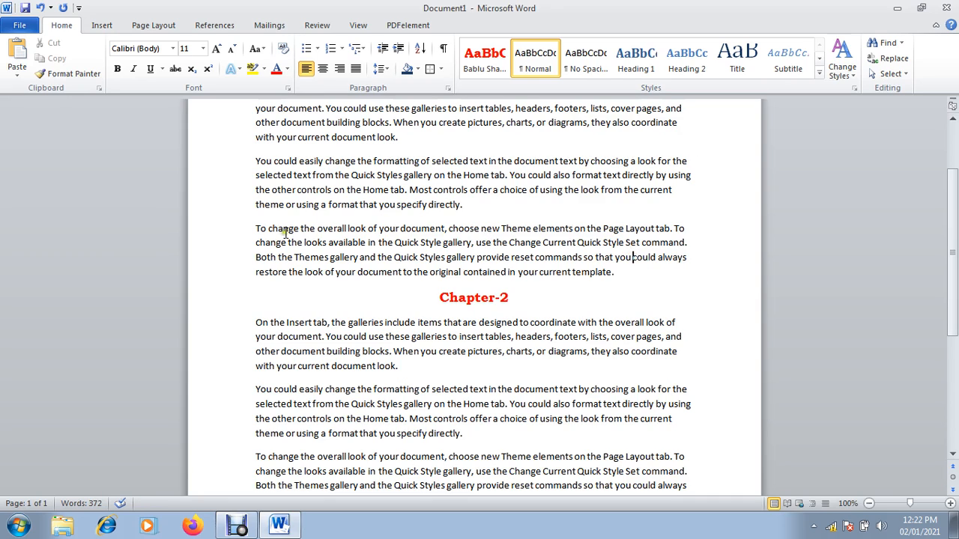
Select the 'To change' paragraph with Shift+arrow keys, then drag from 'You could easily' to 'Theme'
{"action": "left_click", "coordinate": [252, 227]}
{"action": "key", "text": "shift+Down"}
{"action": "key", "text": "shift+Down"}
{"action": "key", "text": "shift+Down"}
{"action": "key", "text": "shift+Down"}
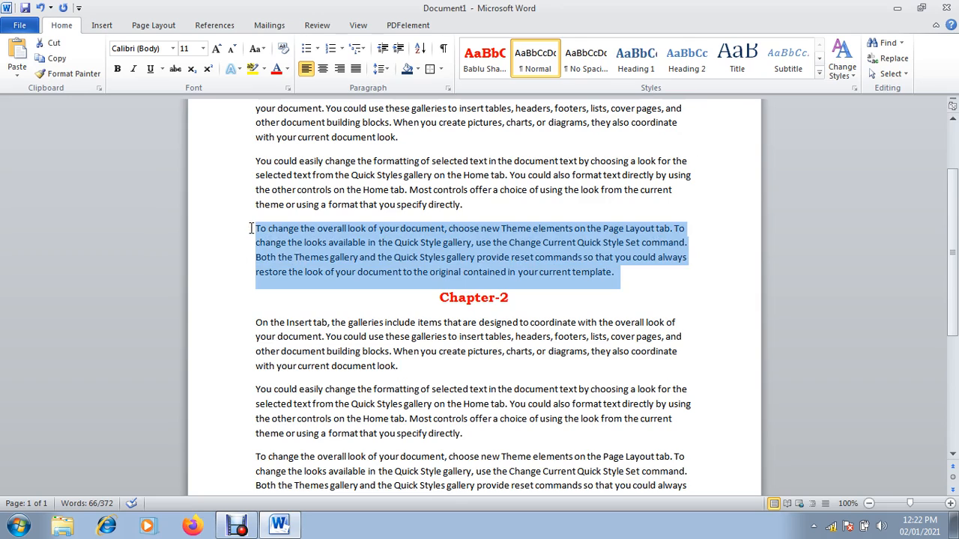
{"action": "key", "text": "shift+Up"}
{"action": "key", "text": "shift+Up"}
{"action": "key", "text": "shift+Up"}
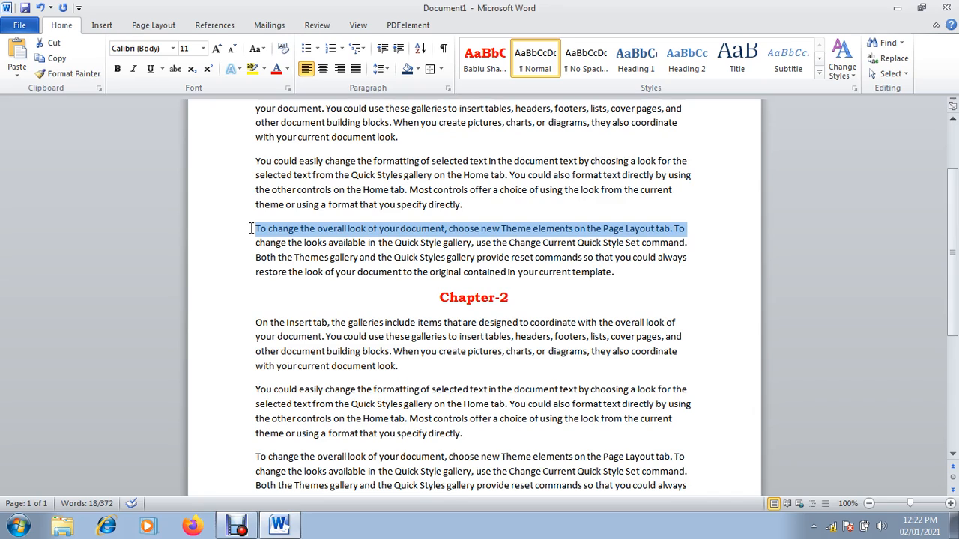
{"action": "key", "text": "shift+Right"}
{"action": "key", "text": "shift+Right"}
{"action": "key", "text": "shift+Right"}
{"action": "key", "text": "shift+Right"}
{"action": "key", "text": "shift+Right"}
{"action": "key", "text": "shift+Down"}
{"action": "key", "text": "shift+Left"}
{"action": "key", "text": "shift+Left"}
{"action": "key", "text": "shift+Left"}
{"action": "key", "text": "shift+Down"}
{"action": "key", "text": "shift+Down"}
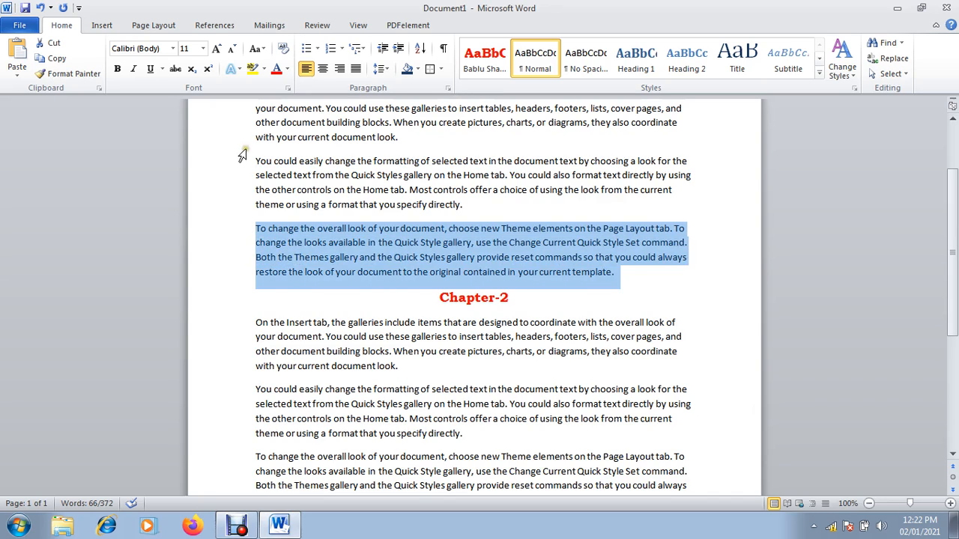
{"action": "left_click", "coordinate": [258, 159]}
{"action": "left_click_drag", "start_coordinate": [258, 159], "coordinate": [534, 454]}
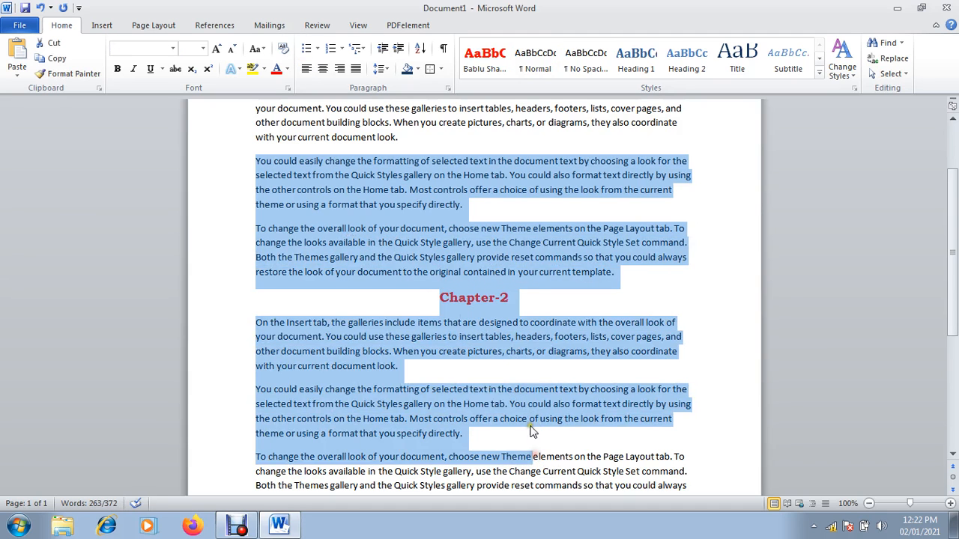